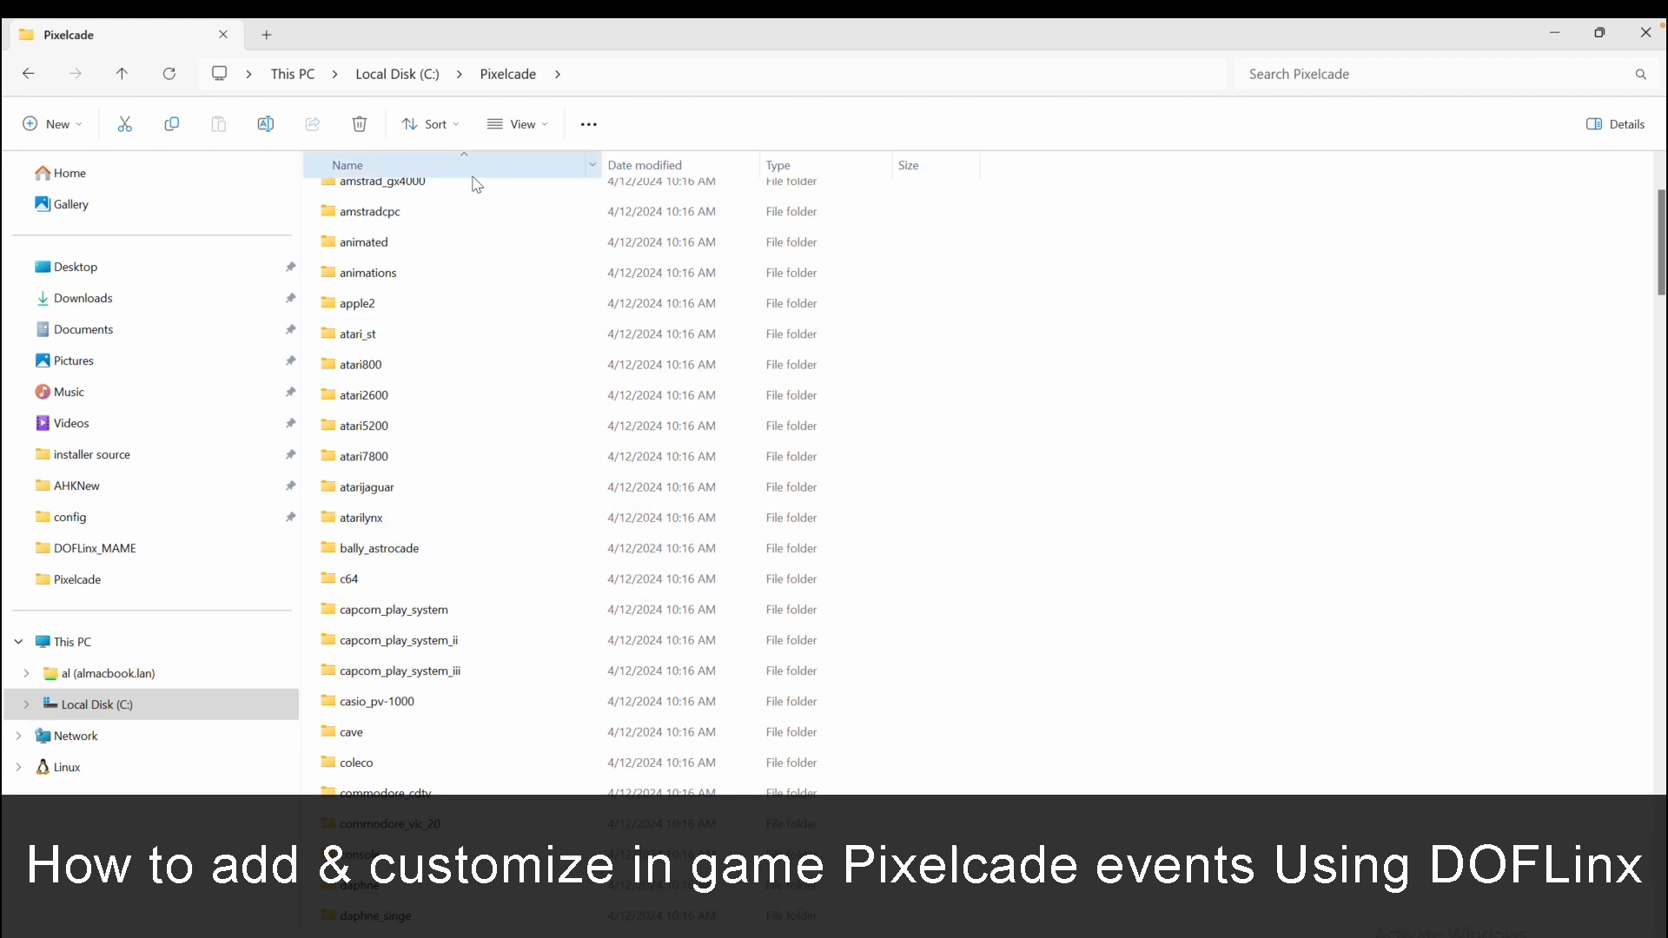
Open the DOFLinx_MAME folder inside C:\Pixelcade\DOFLinx
{"action": "left_click", "coordinate": [383, 78]}
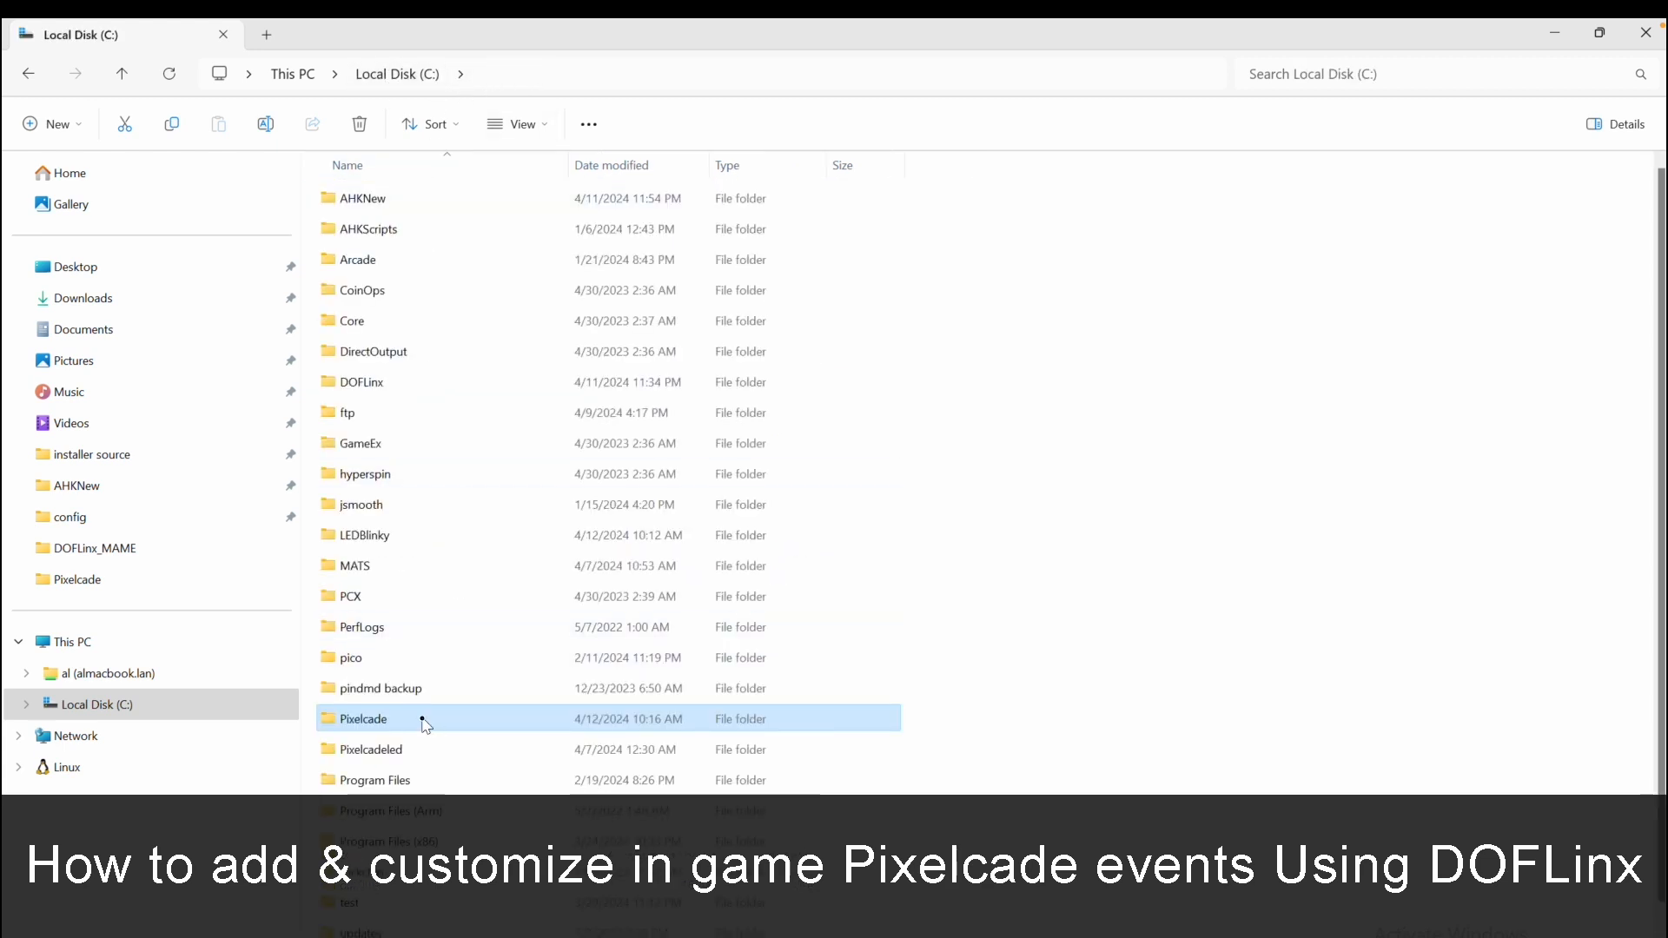
{"action": "double_click", "coordinate": [421, 720]}
{"action": "scroll", "coordinate": [401, 560], "scroll_direction": "down", "scroll_amount": 3}
{"action": "scroll", "coordinate": [401, 568], "scroll_direction": "down", "scroll_amount": 1}
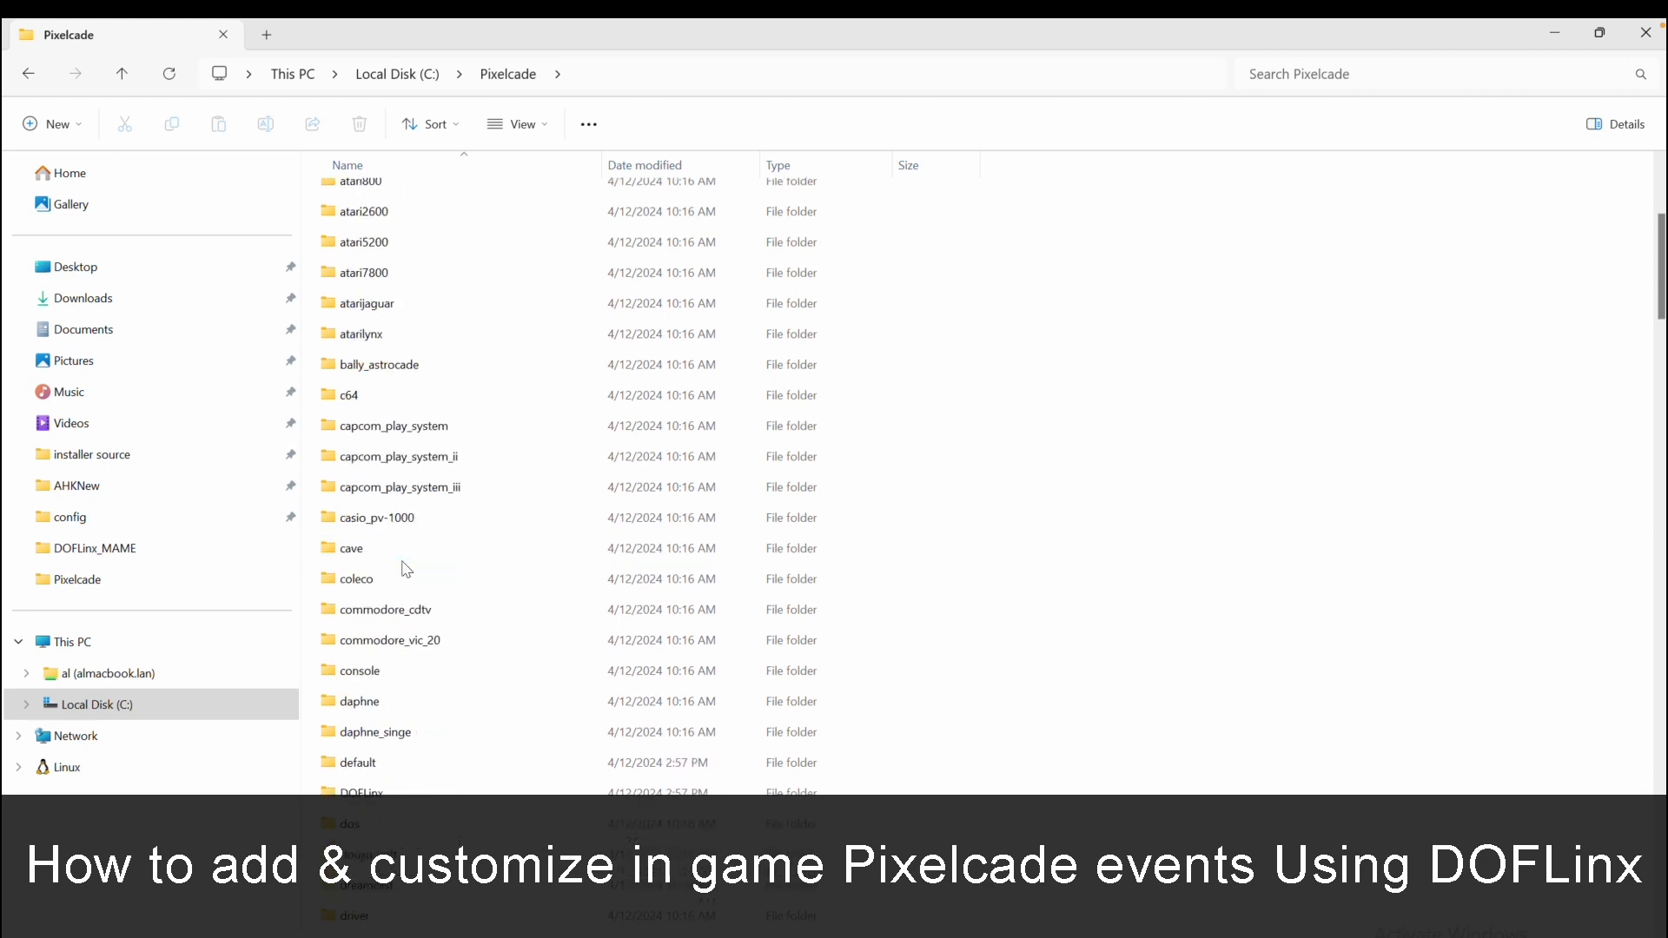
{"action": "scroll", "coordinate": [456, 611], "scroll_direction": "down", "scroll_amount": 3}
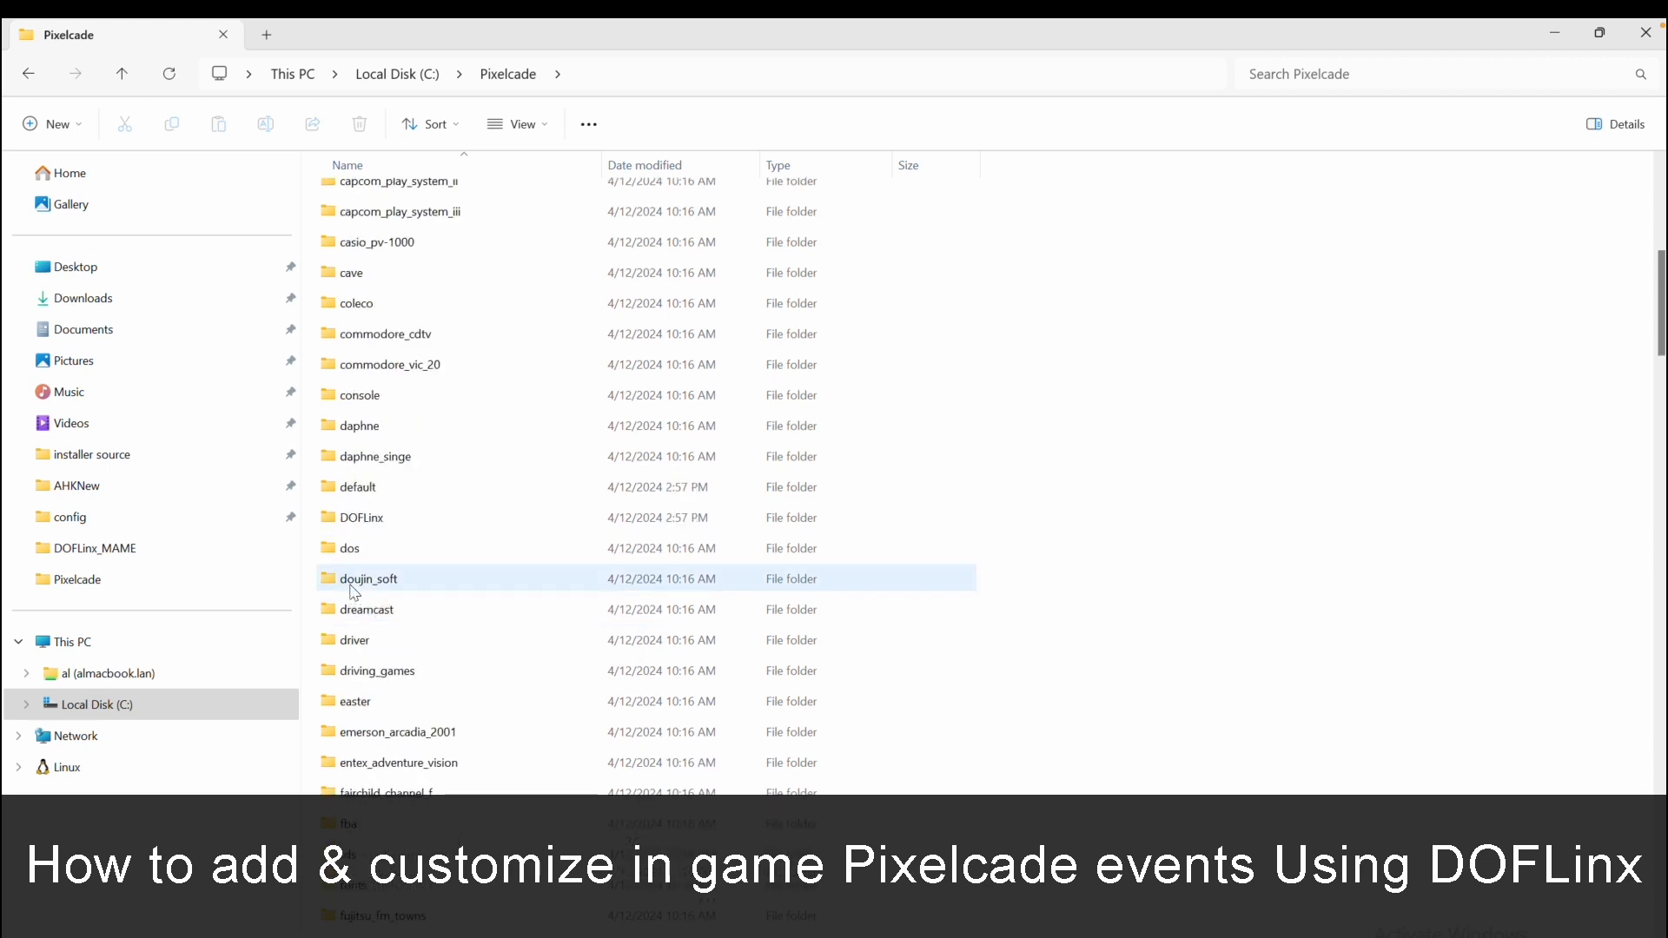
{"action": "double_click", "coordinate": [375, 521]}
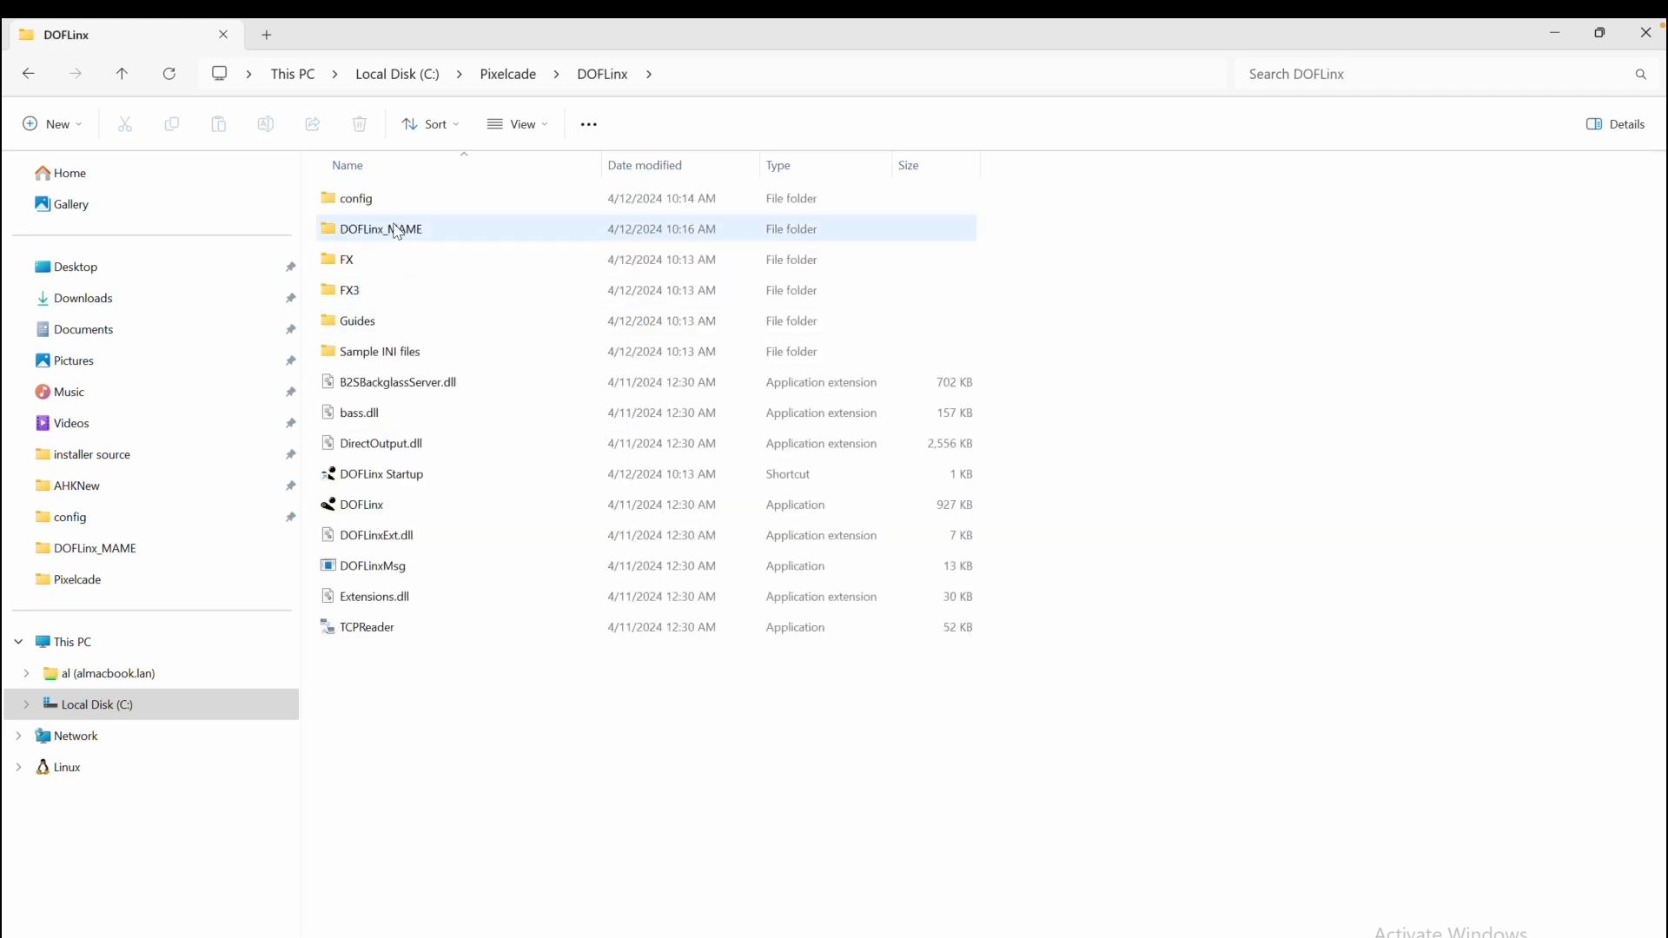
{"action": "double_click", "coordinate": [401, 230]}
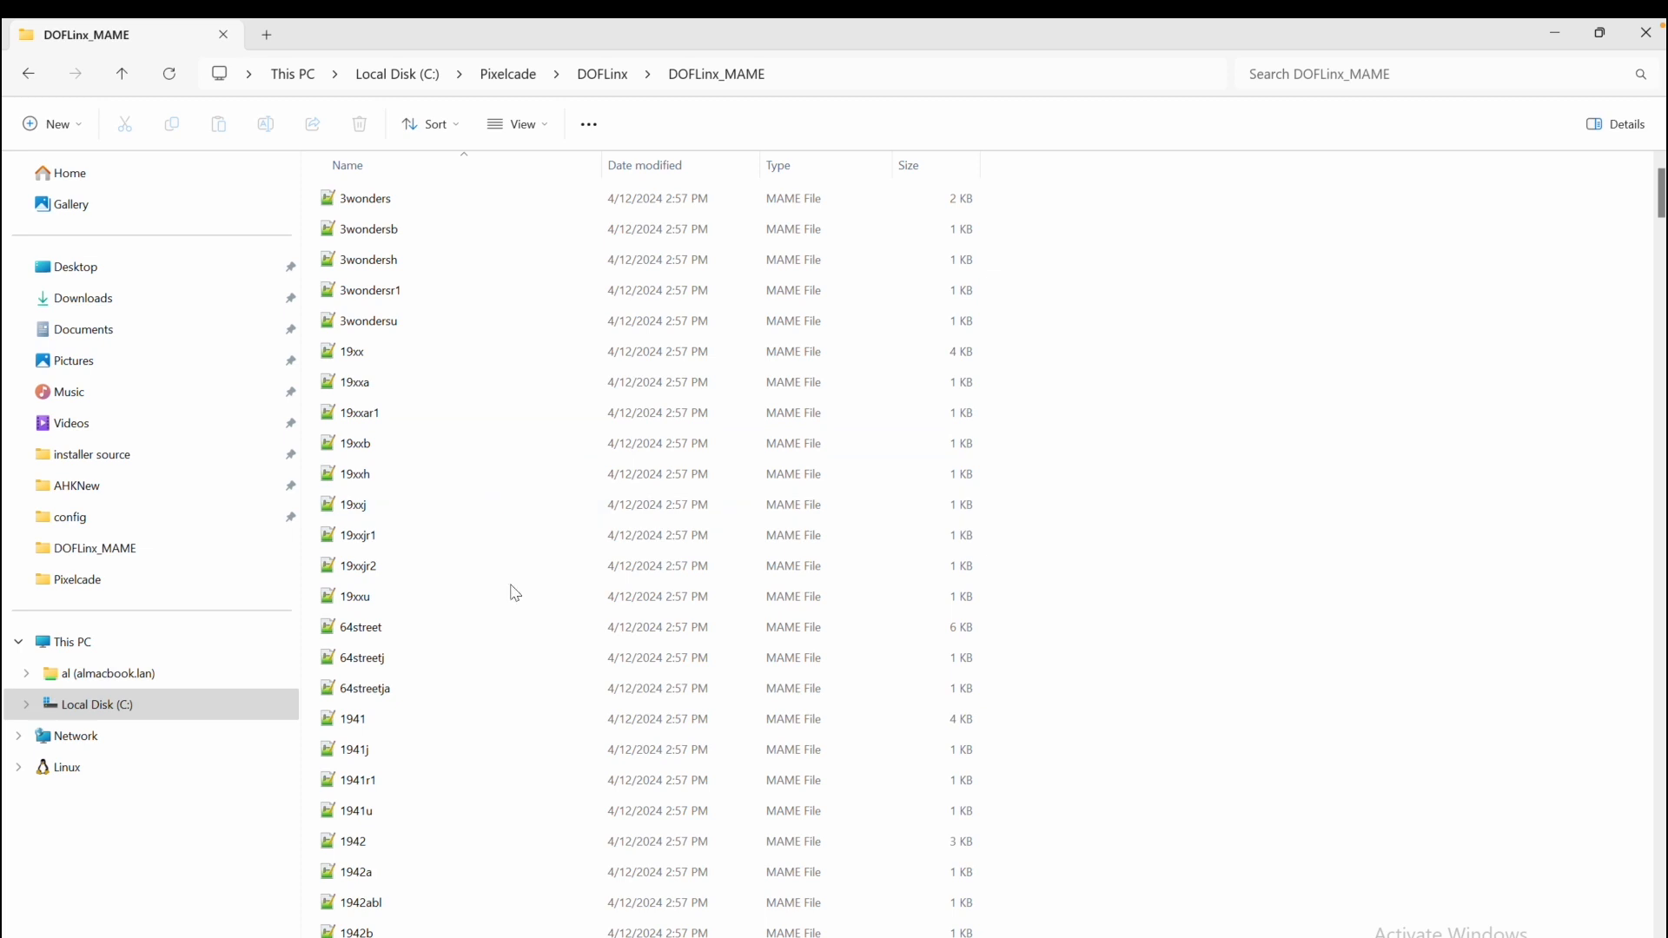
Open the 1942 MAME file for editing in Notepad++
{"action": "scroll", "coordinate": [532, 648], "scroll_direction": "down", "scroll_amount": 3}
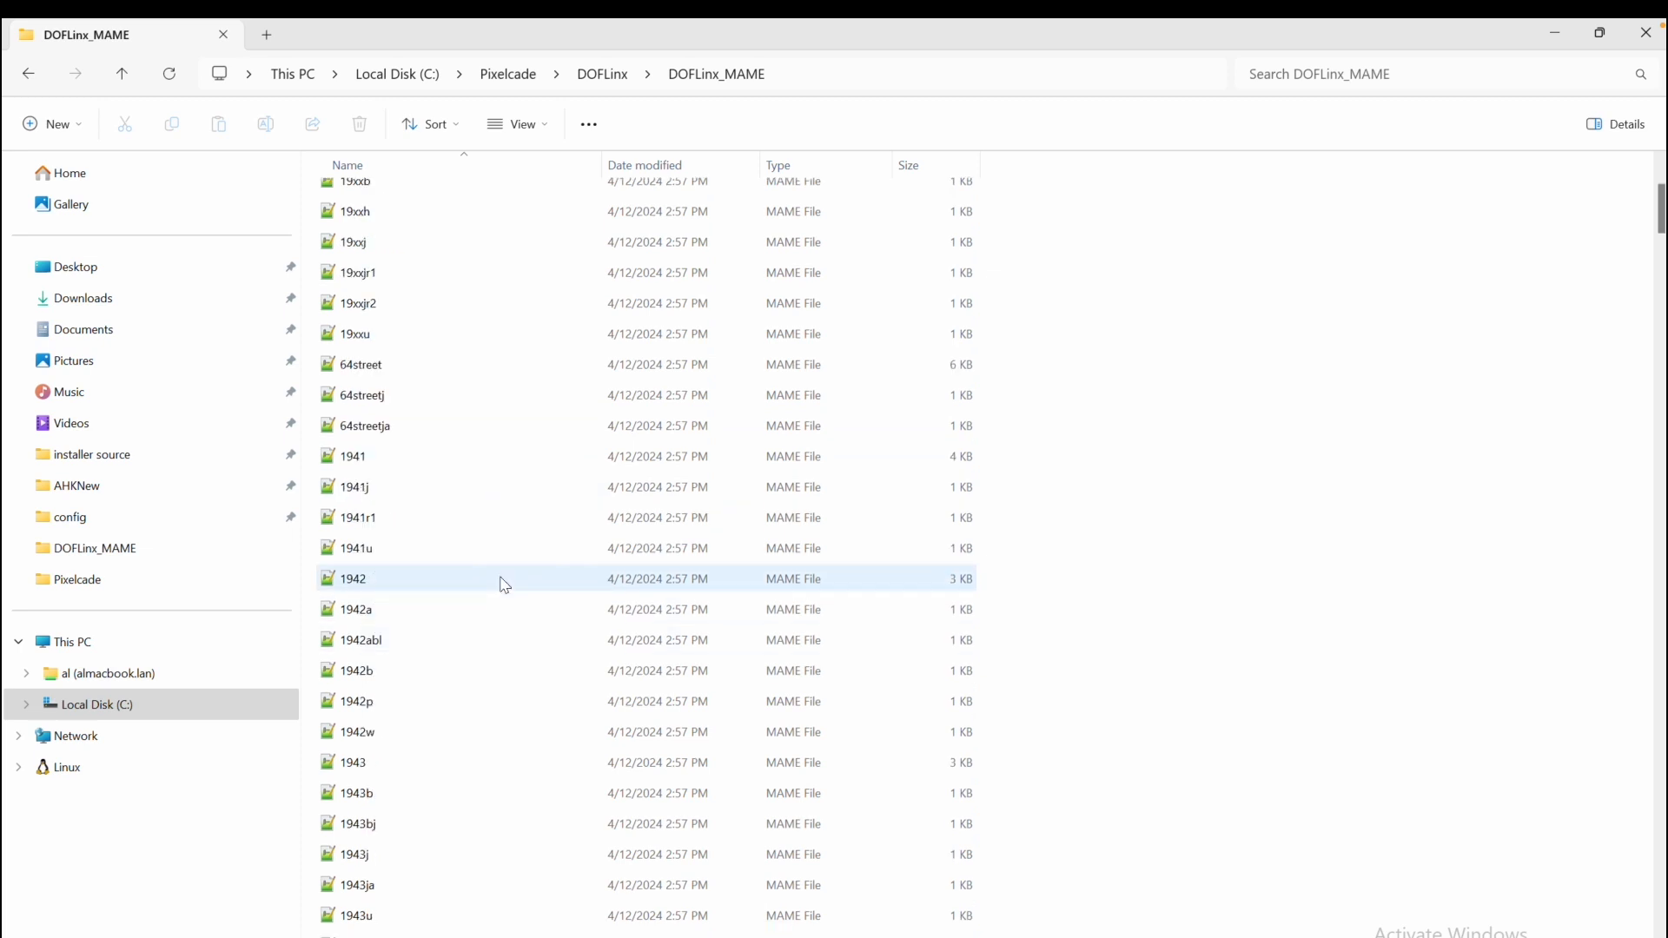
{"action": "left_click", "coordinate": [425, 589]}
{"action": "right_click", "coordinate": [426, 590]}
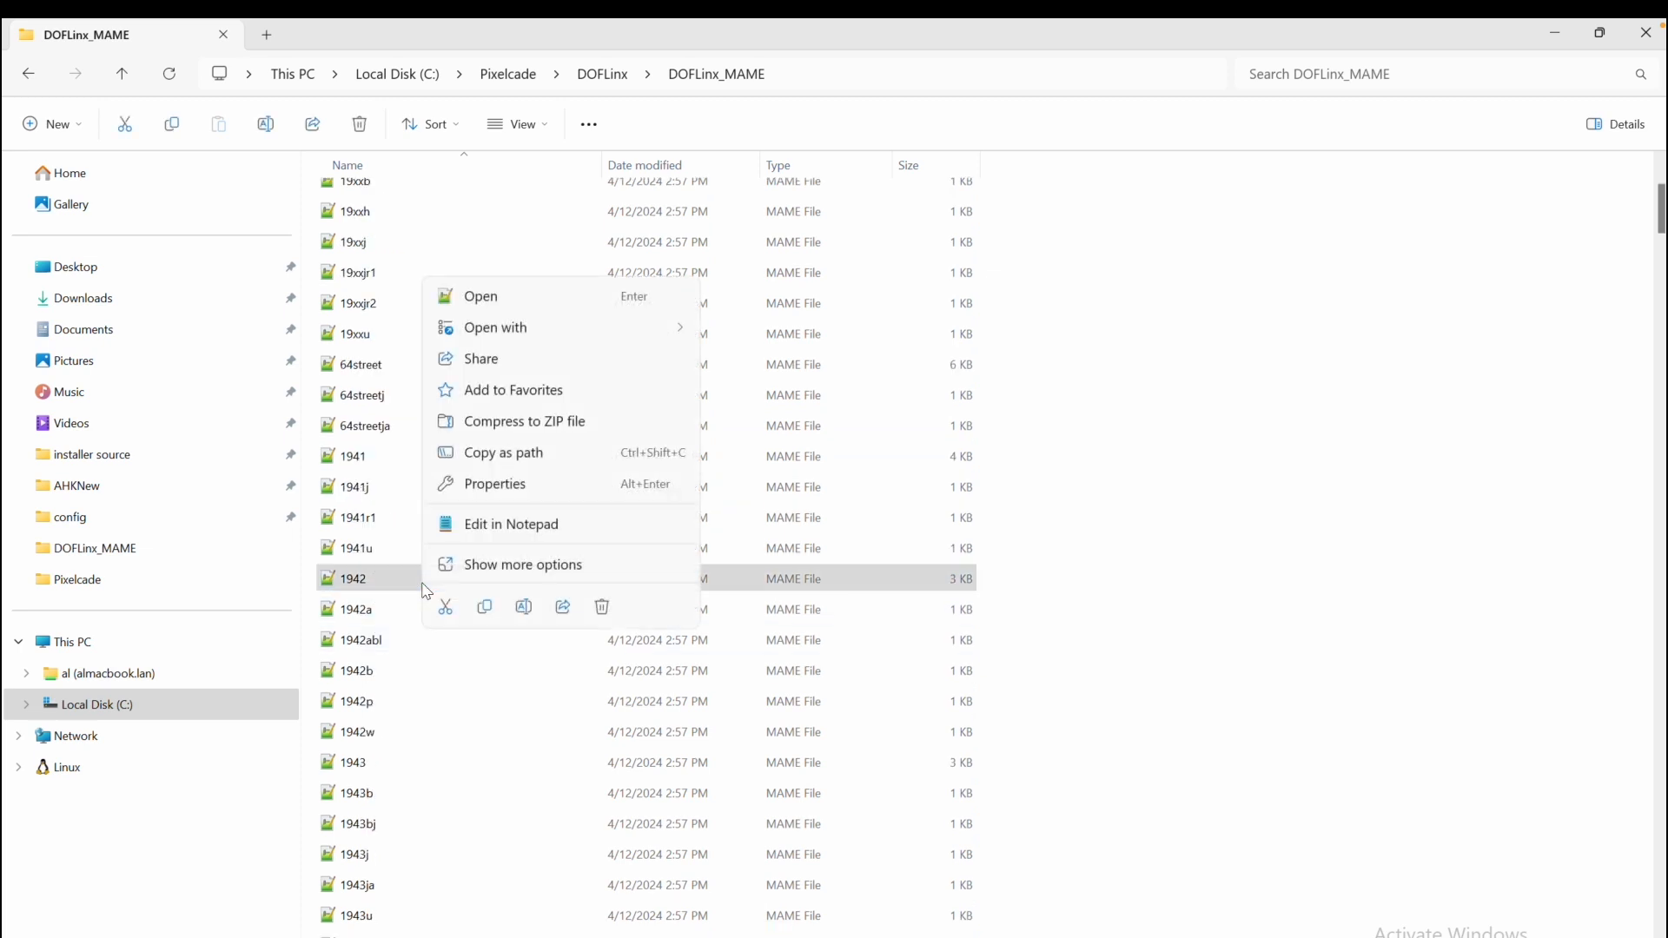
{"action": "double_click", "coordinate": [371, 580]}
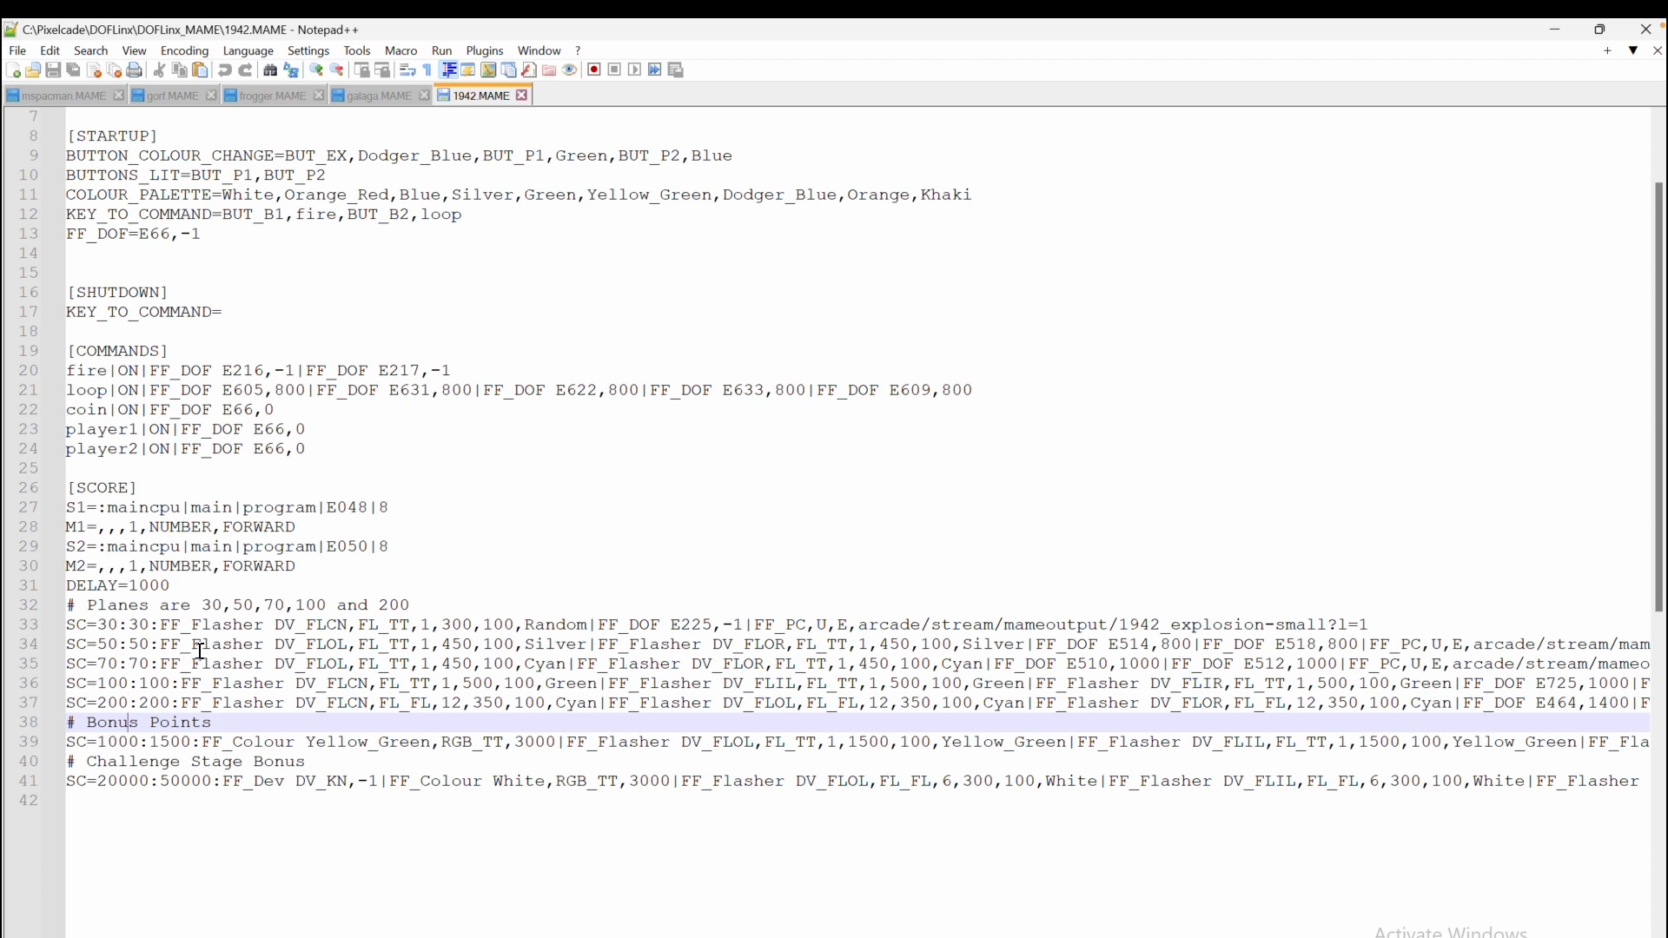
Examine the score lines for 30, 50 and 70 points, highlighting their score values and flasher and DOF commands
{"action": "left_click", "coordinate": [98, 625]}
{"action": "left_click_drag", "start_coordinate": [98, 625], "coordinate": [147, 624]}
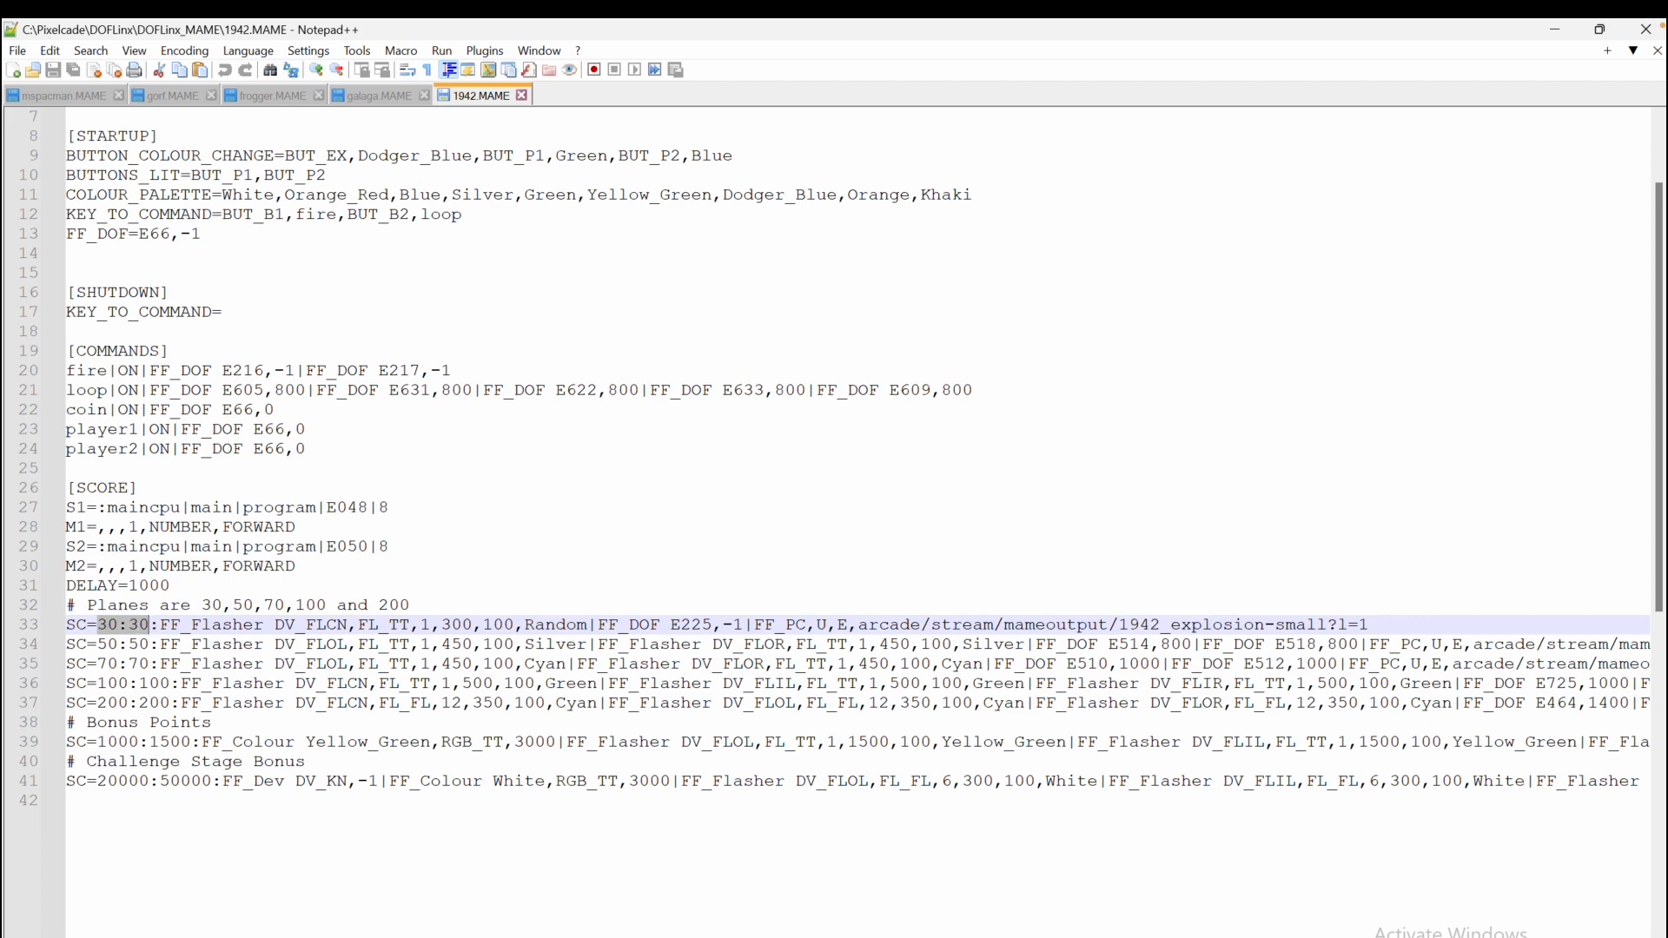
{"action": "scroll", "coordinate": [858, 521], "scroll_direction": "right", "scroll_amount": 10}
{"action": "scroll", "coordinate": [858, 521], "scroll_direction": "left", "scroll_amount": 10}
{"action": "left_click", "coordinate": [161, 625]}
{"action": "left_click_drag", "start_coordinate": [161, 625], "coordinate": [754, 630]}
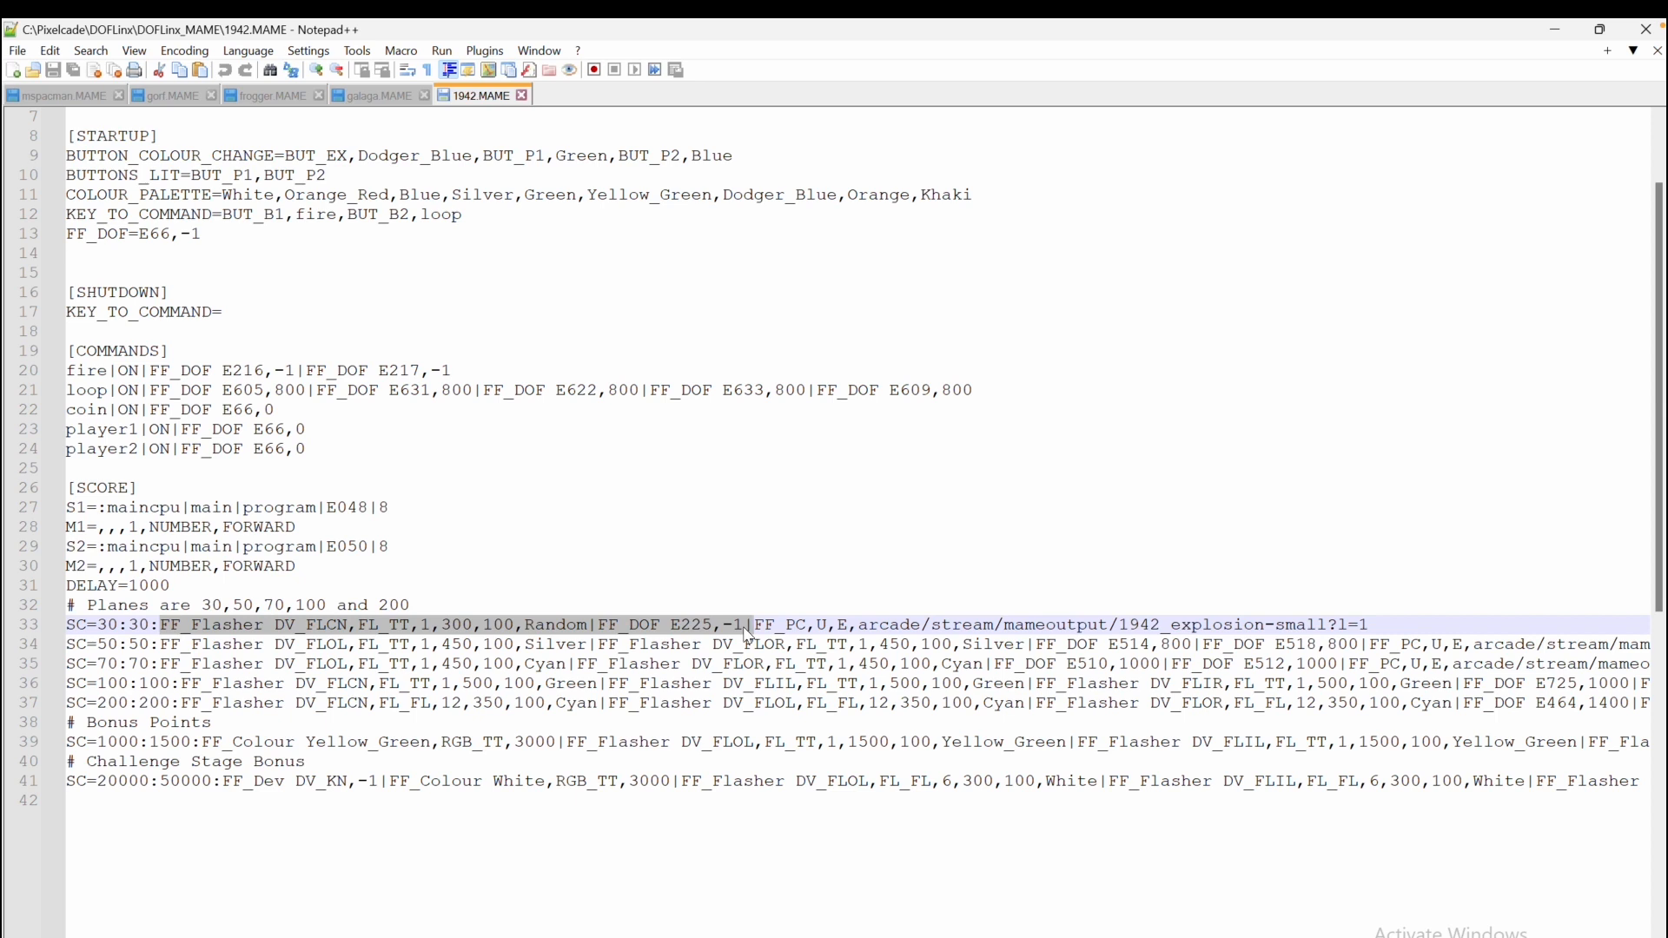
{"action": "left_click", "coordinate": [295, 647]}
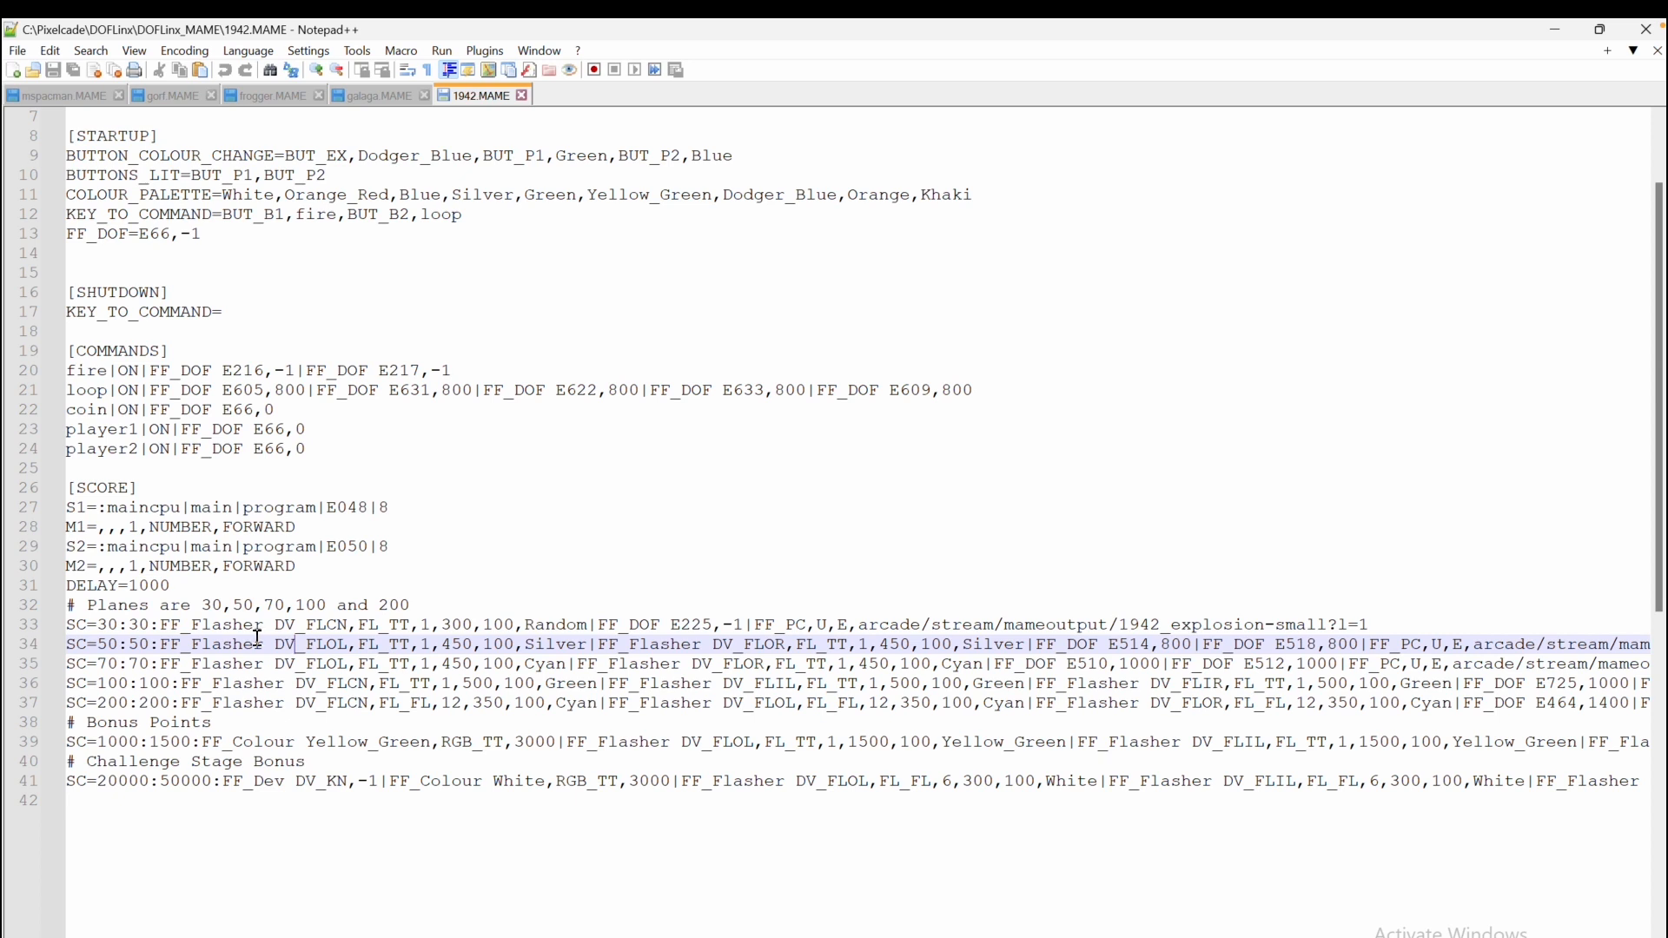
{"action": "left_click_drag", "start_coordinate": [160, 625], "coordinate": [744, 625]}
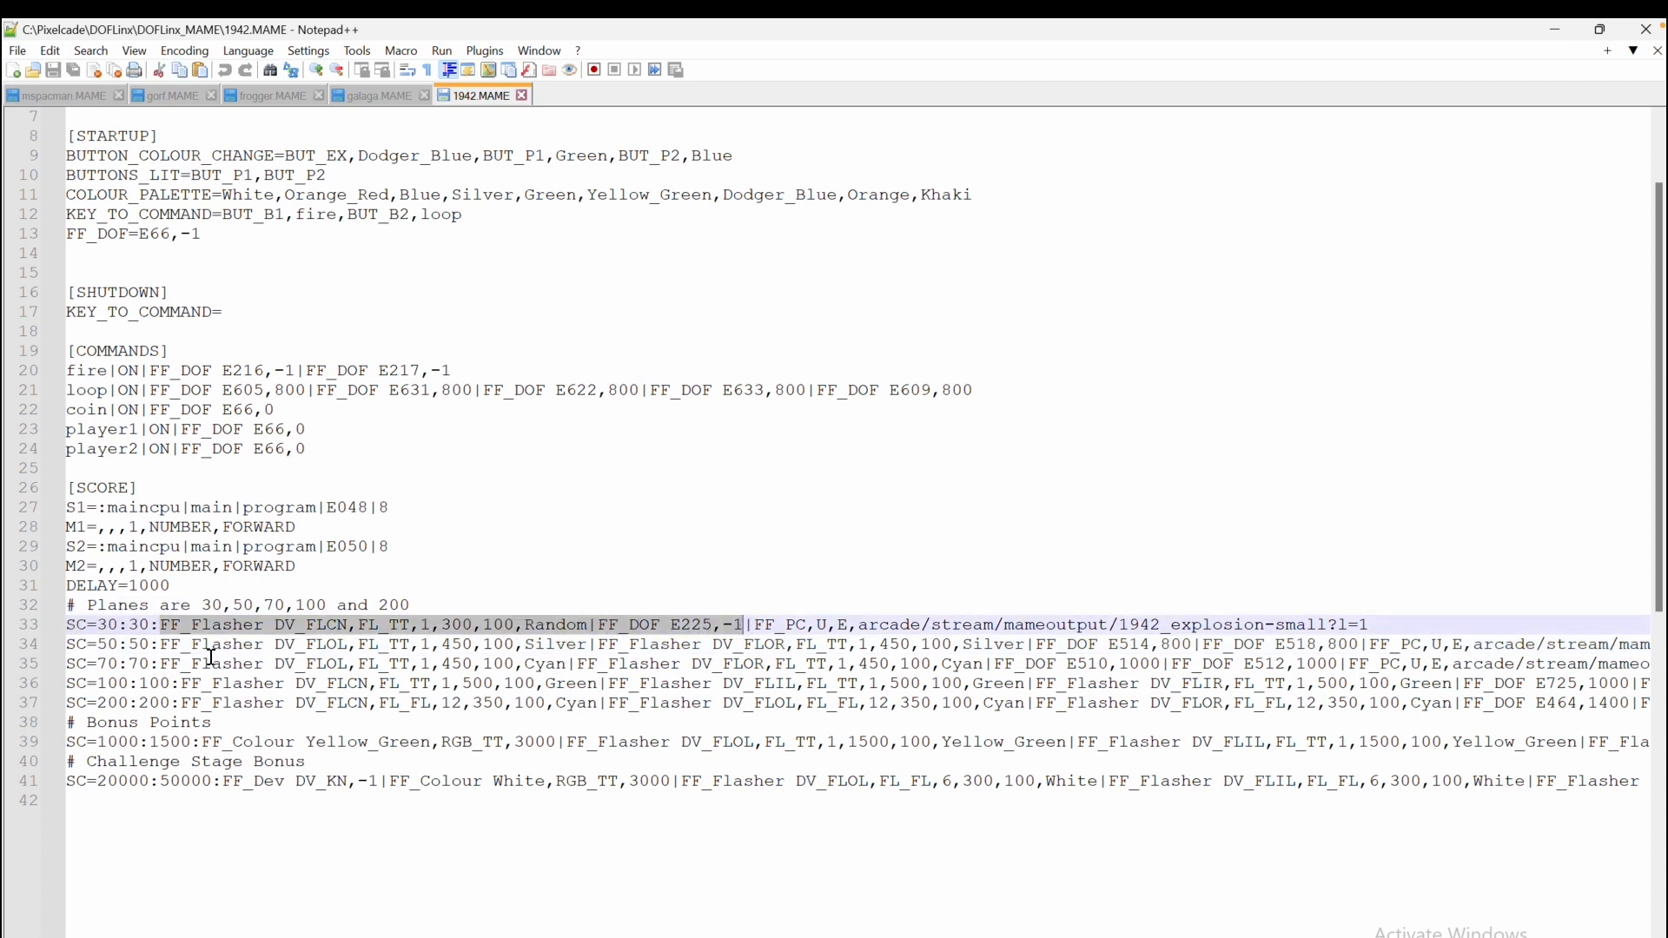
{"action": "left_click_drag", "start_coordinate": [159, 646], "coordinate": [827, 645]}
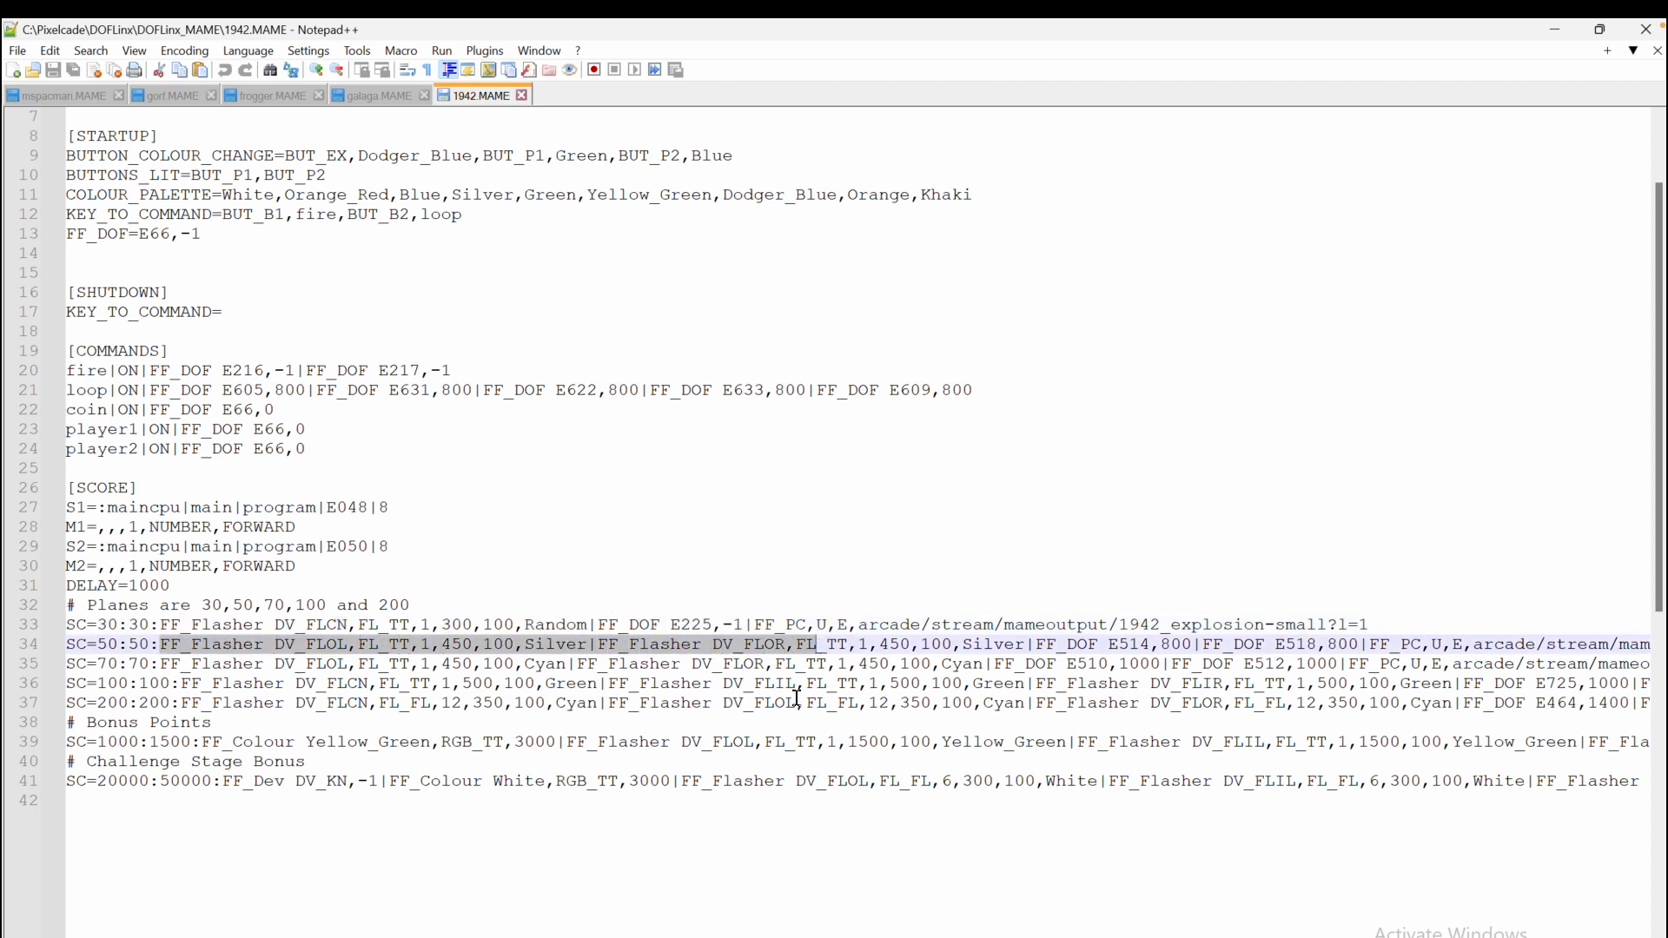
{"action": "left_click", "coordinate": [797, 699]}
Examine the FF_PC commands that stream 1942 explosion animations at the end of the 30 and 70 point score lines
{"action": "left_click_drag", "start_coordinate": [754, 625], "coordinate": [1400, 623]}
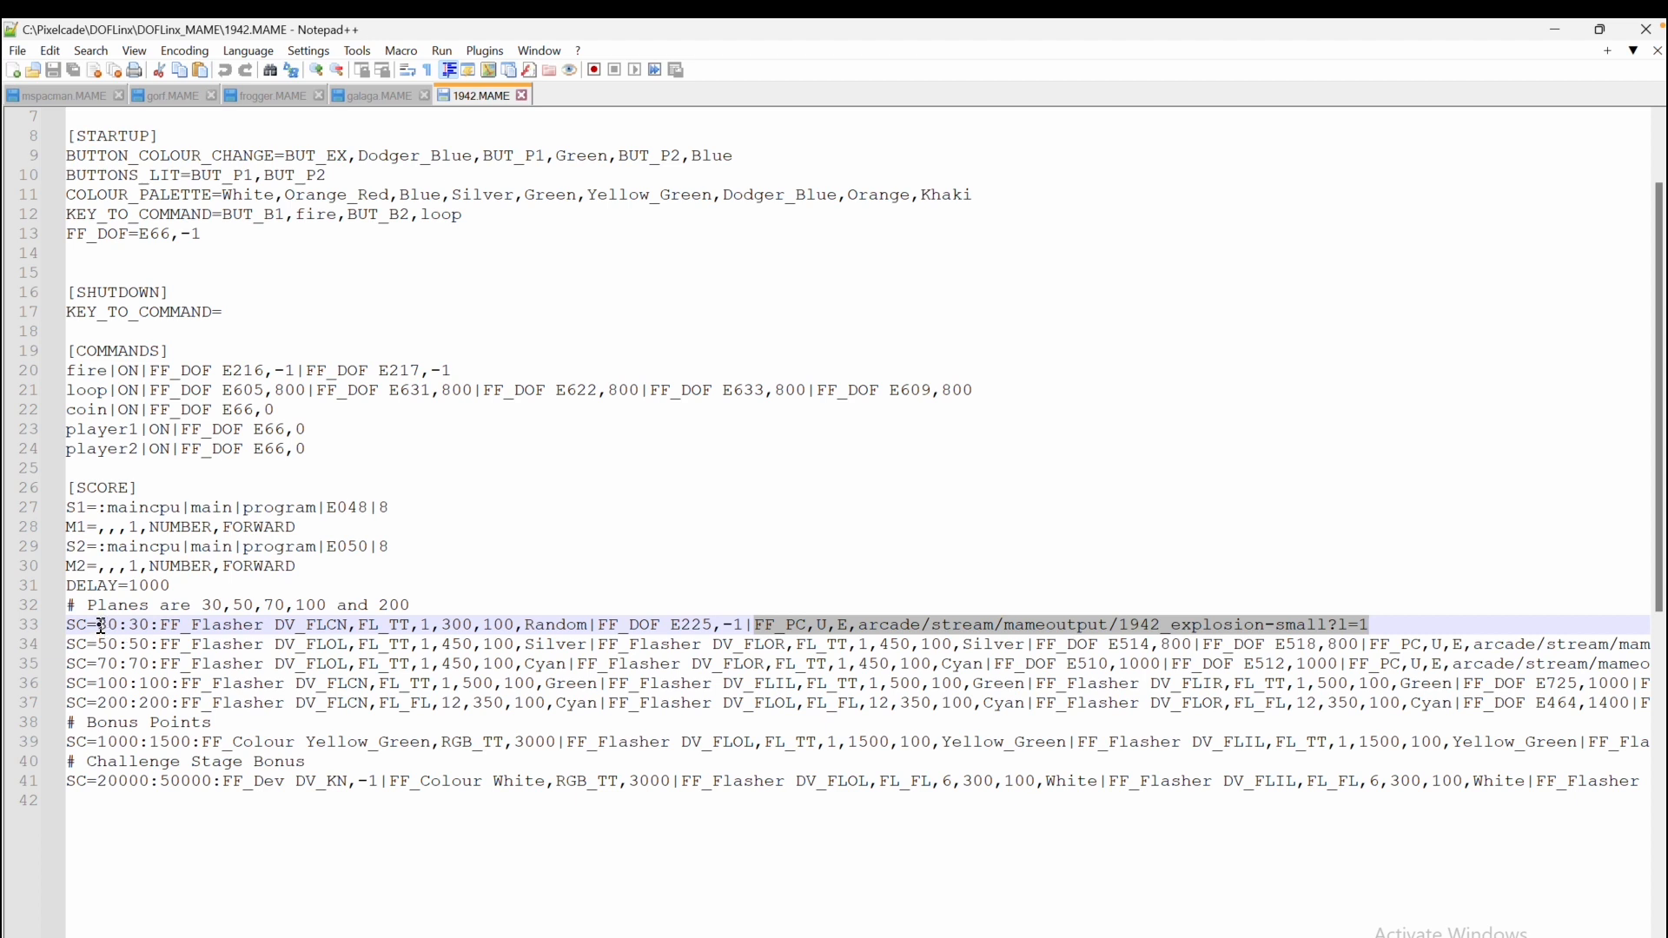
{"action": "left_click_drag", "start_coordinate": [100, 626], "coordinate": [127, 625]}
{"action": "left_click_drag", "start_coordinate": [754, 625], "coordinate": [1409, 620]}
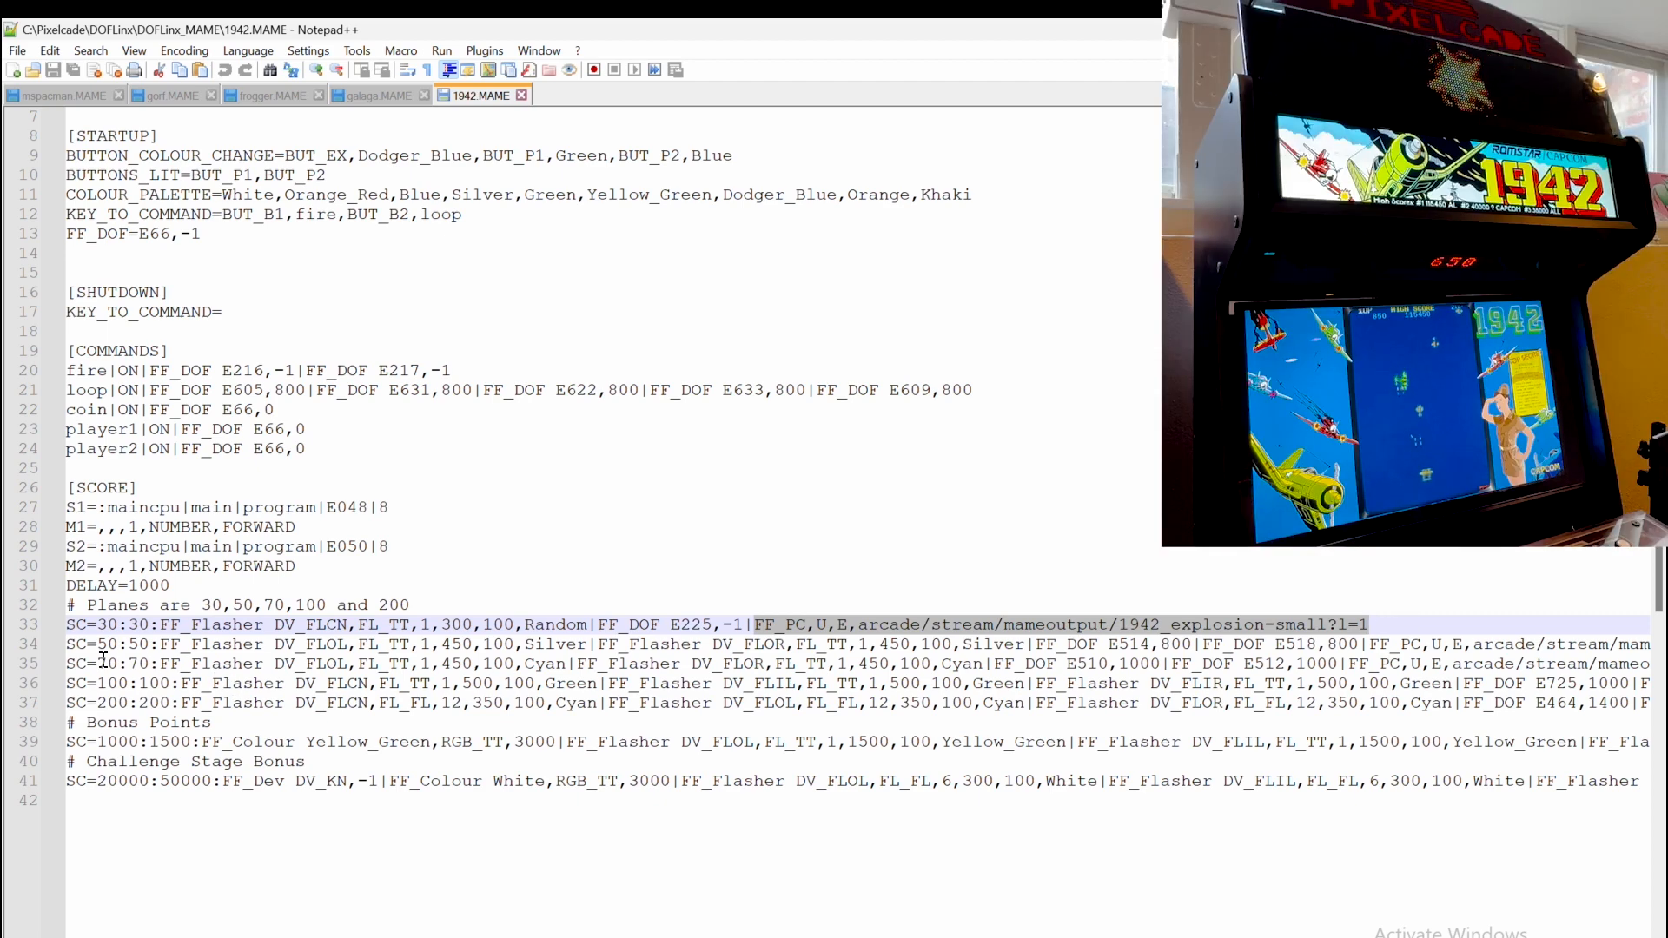
{"action": "left_click_drag", "start_coordinate": [97, 664], "coordinate": [180, 663]}
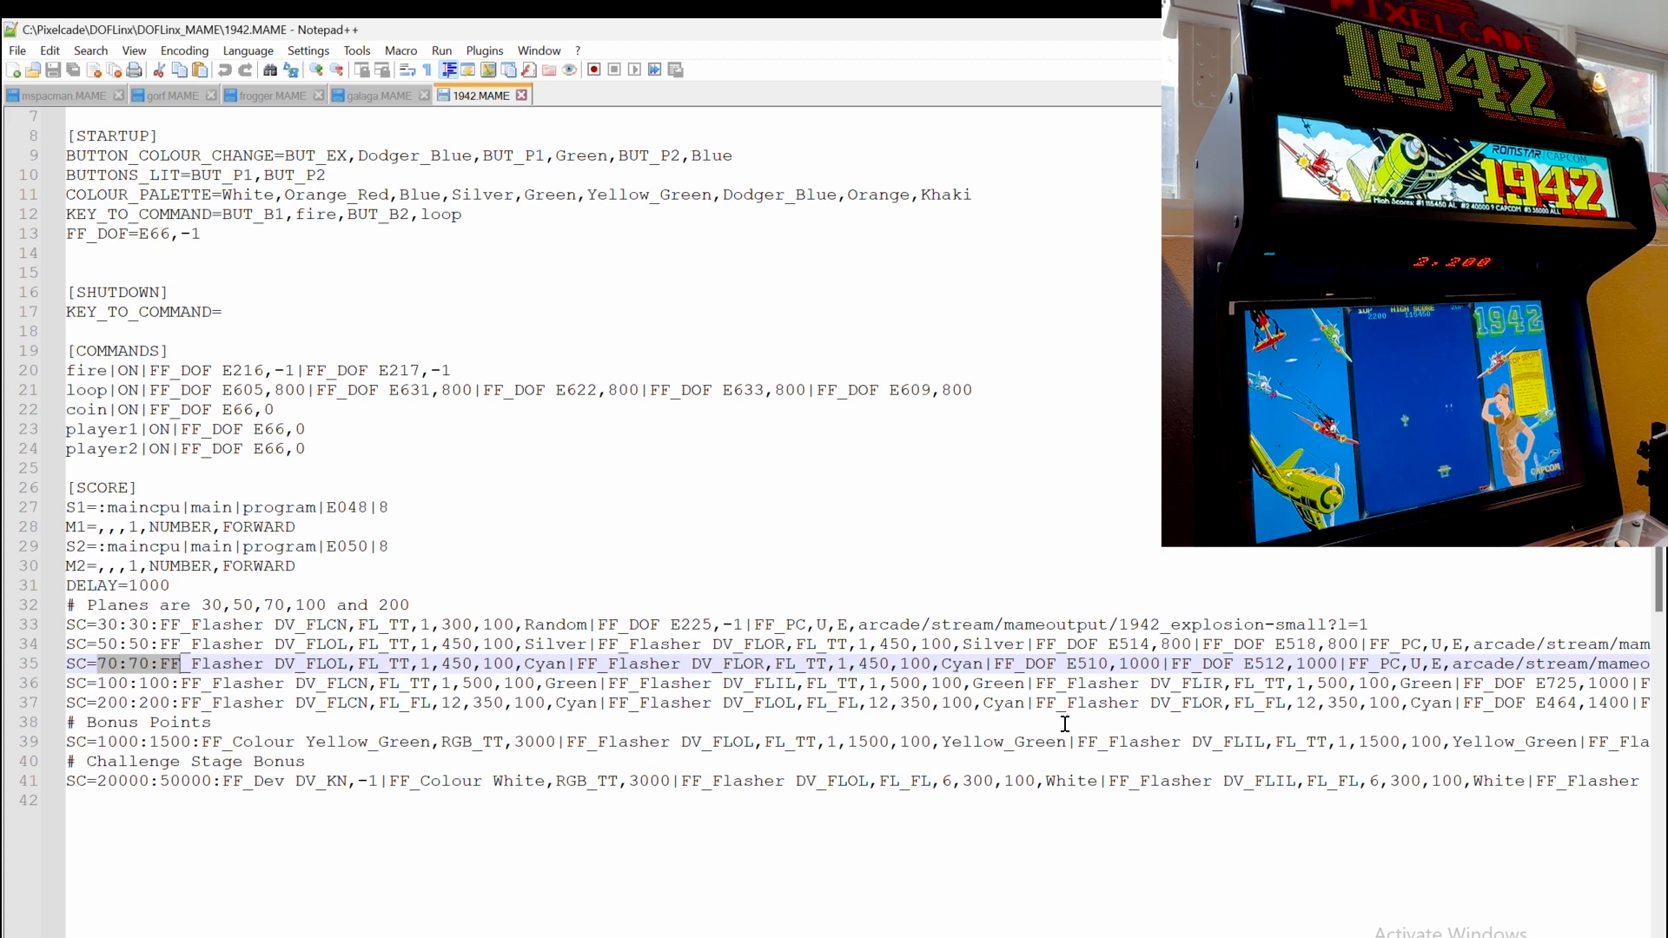
{"action": "left_click_drag", "start_coordinate": [1506, 664], "coordinate": [1638, 664]}
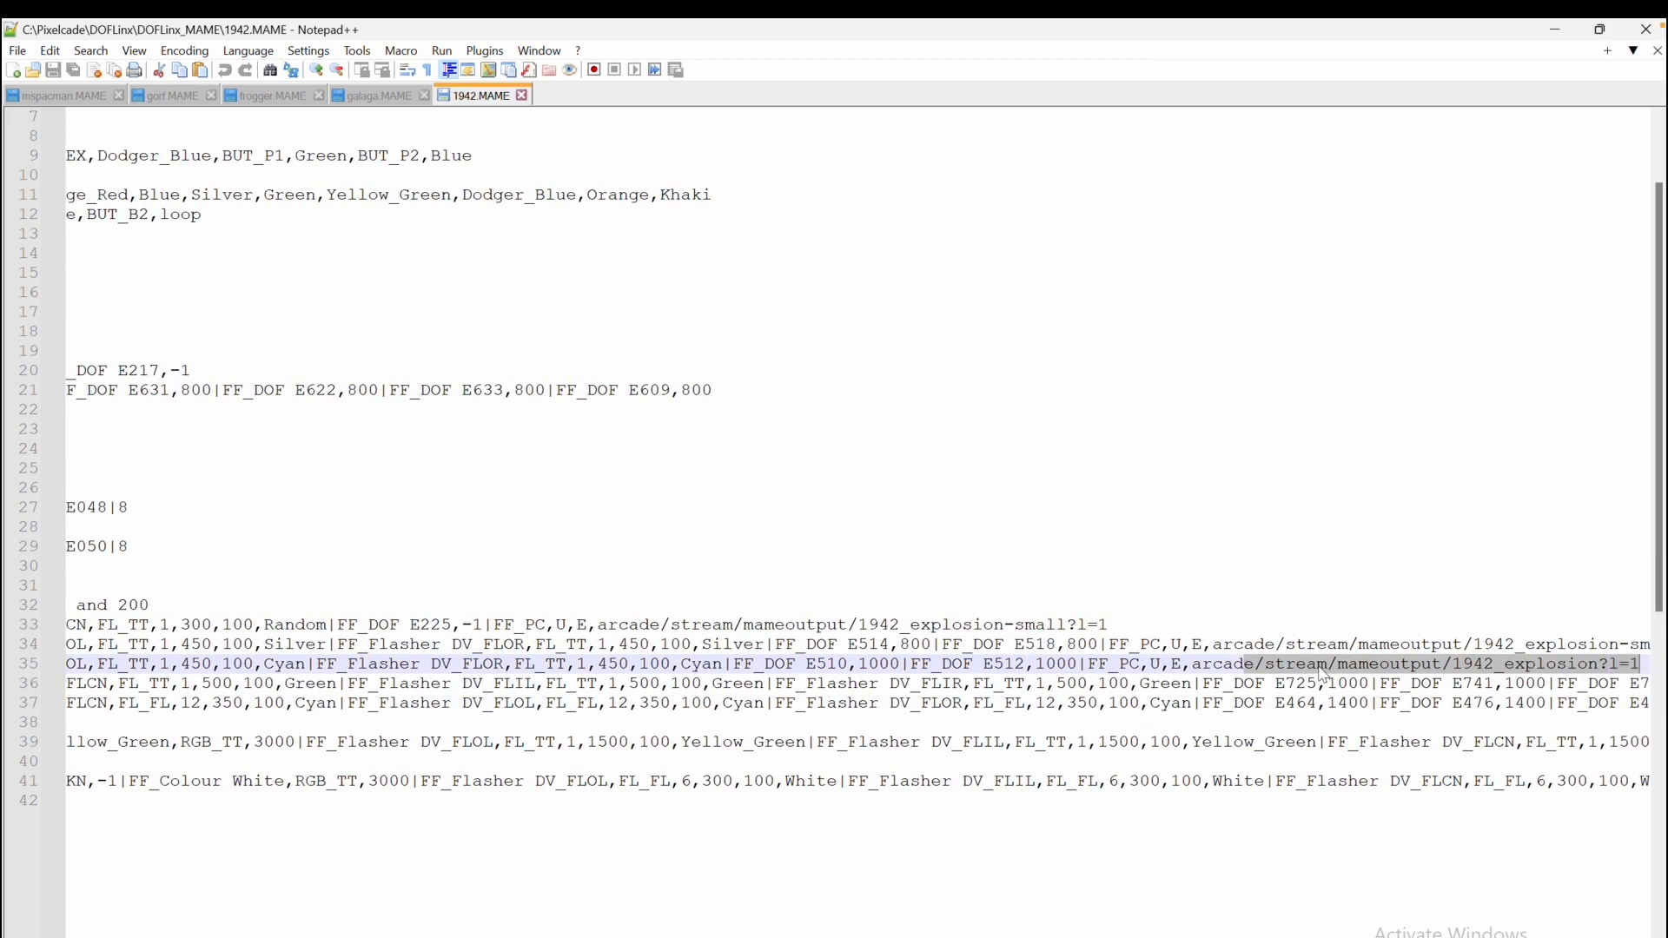
{"action": "left_click", "coordinate": [1455, 664]}
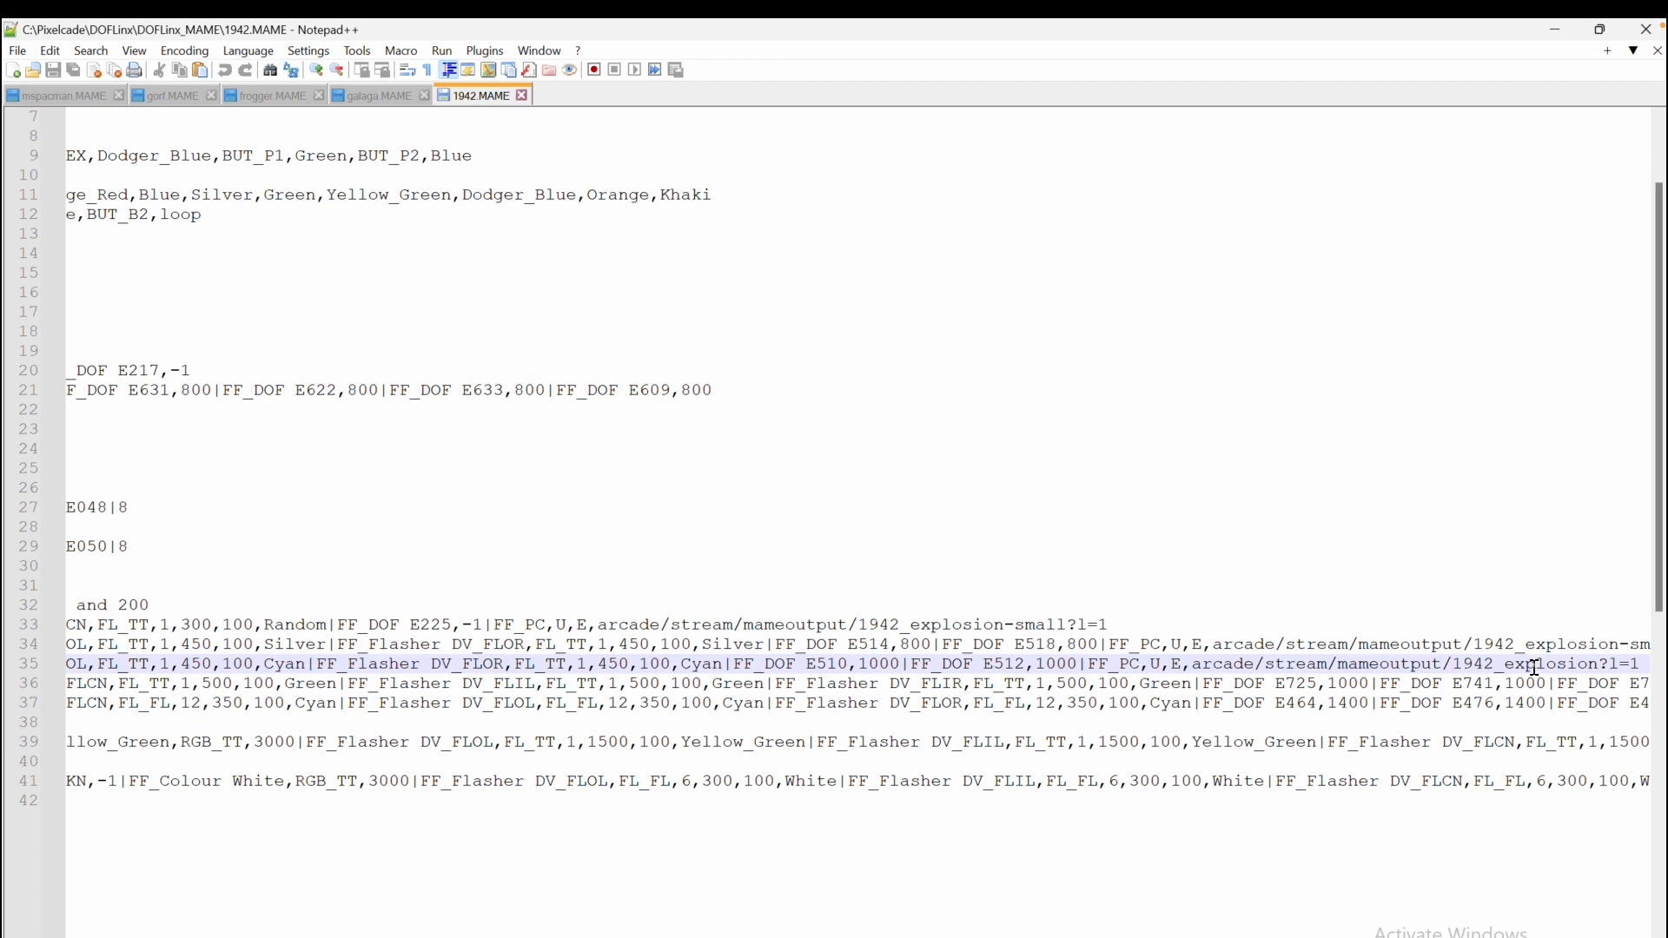
Switch to File Explorer and open the mameoutput folder under Pixelcade
{"action": "left_click", "coordinate": [860, 935]}
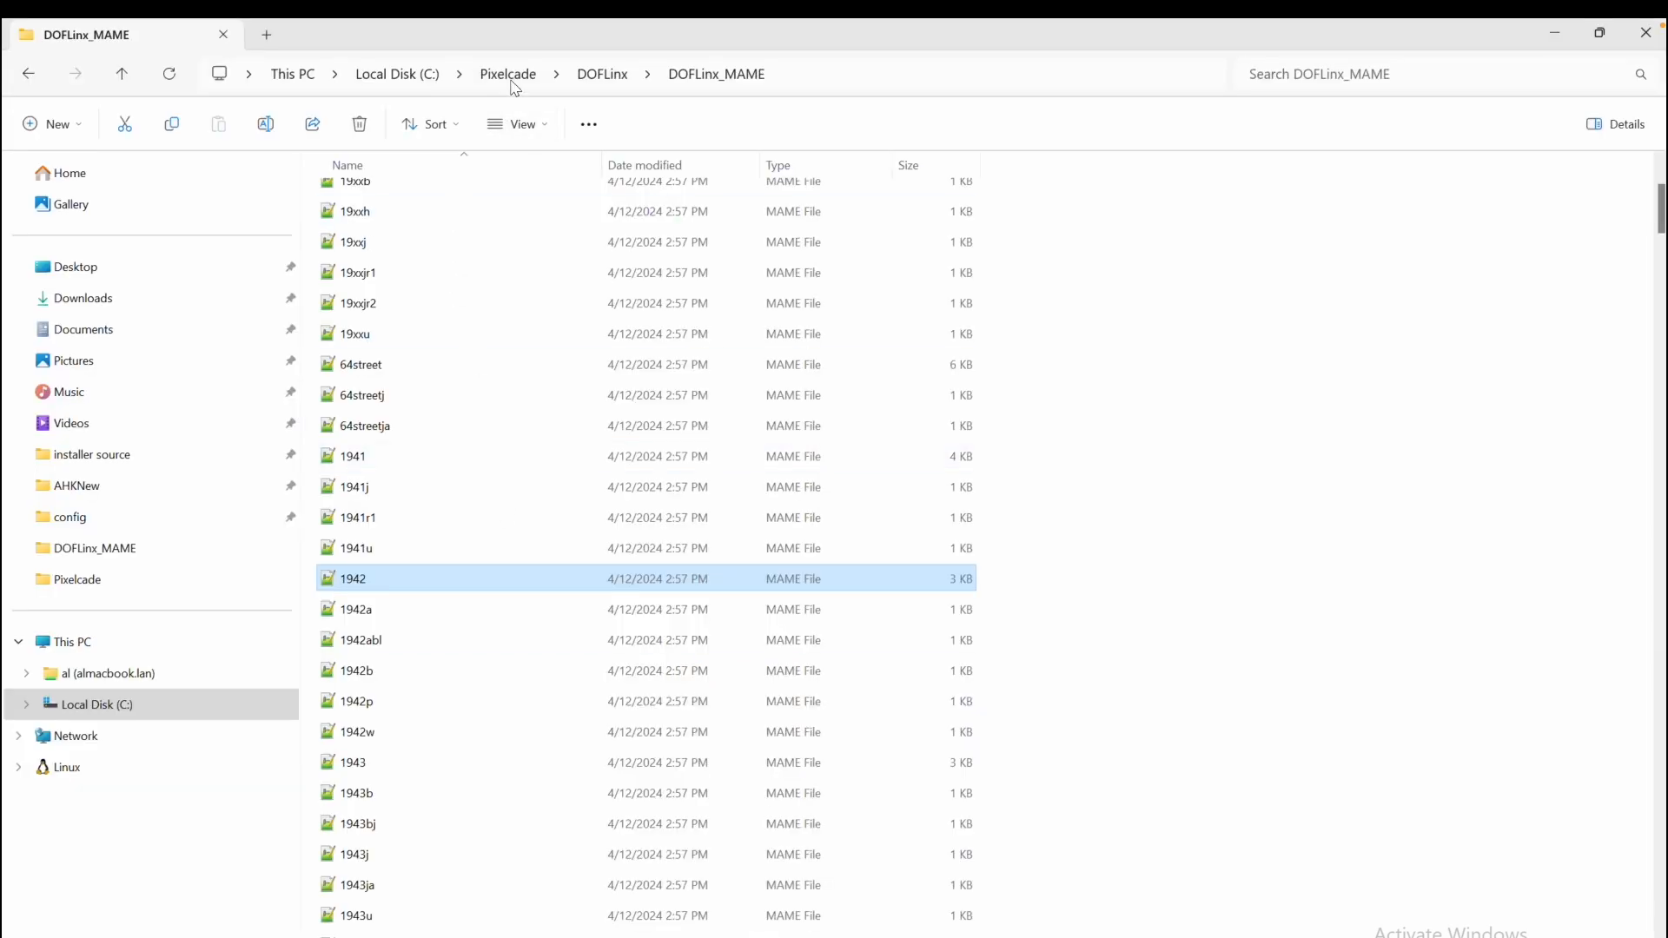
{"action": "left_click", "coordinate": [511, 80]}
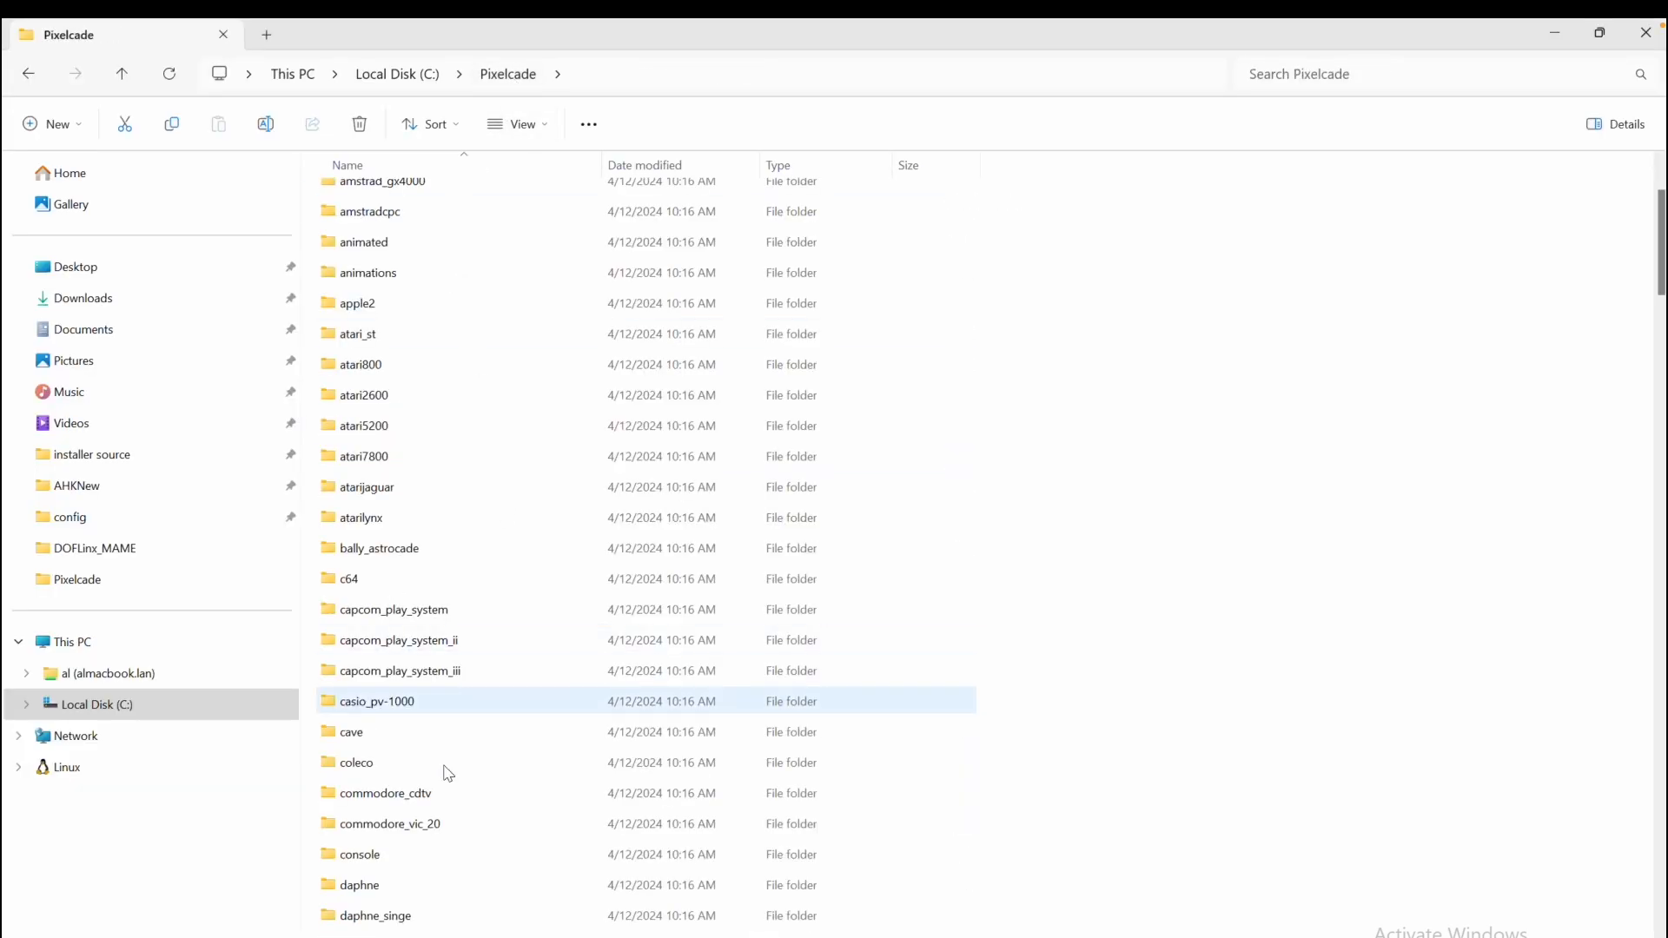
{"action": "scroll", "coordinate": [444, 782], "scroll_direction": "down", "scroll_amount": 15}
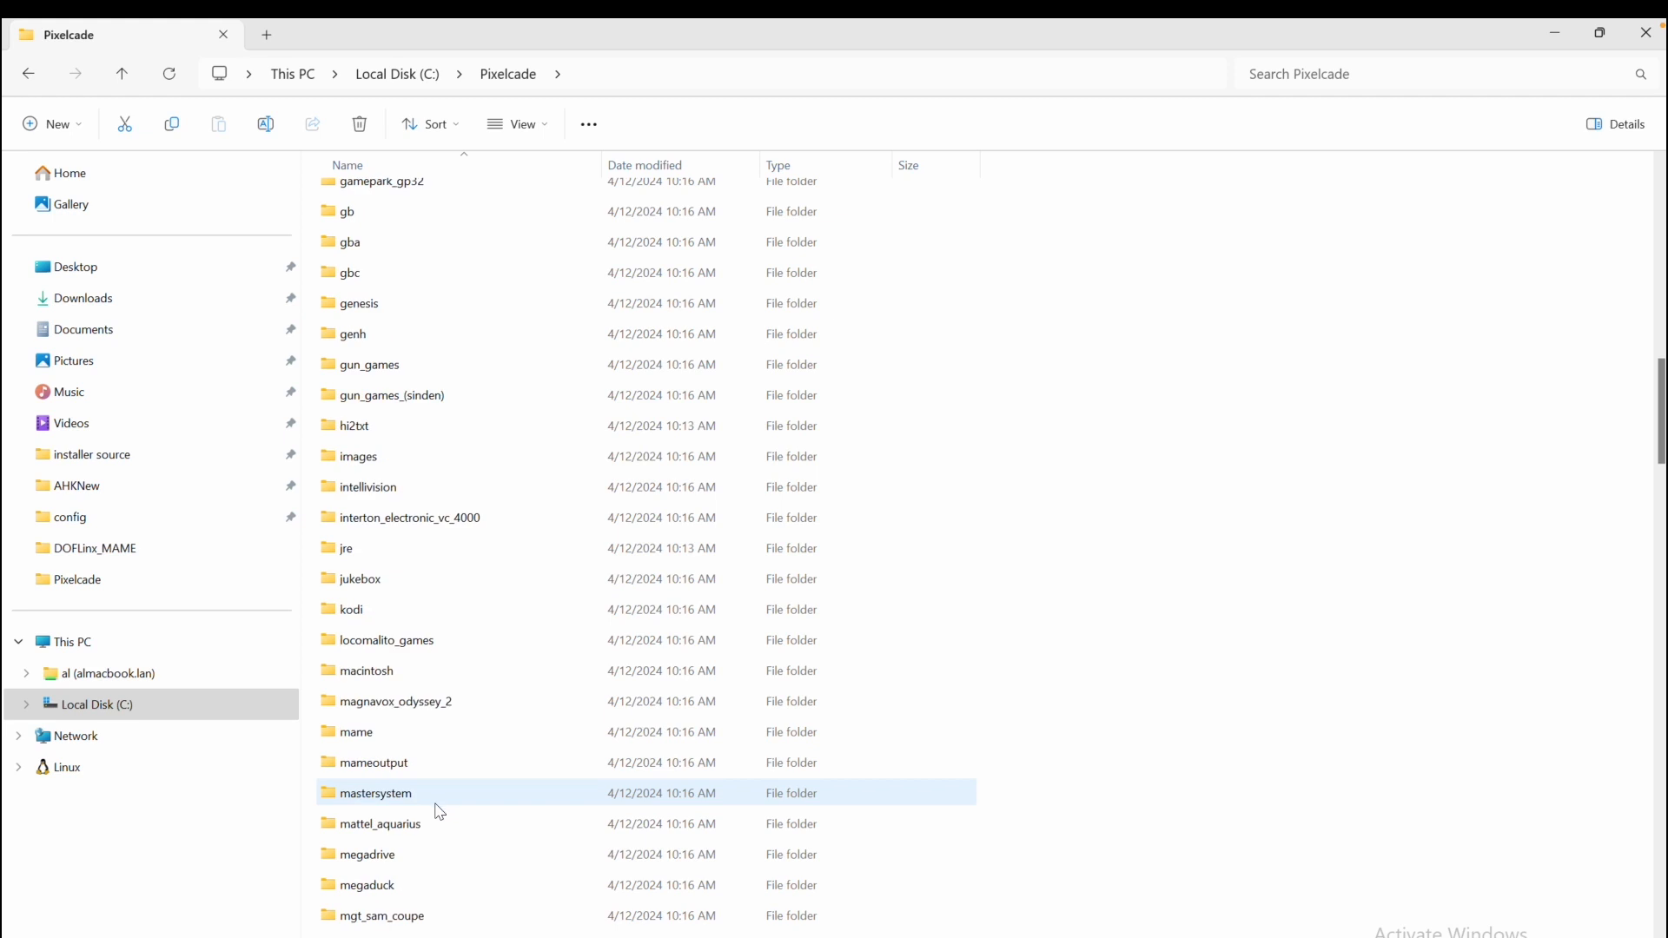
{"action": "double_click", "coordinate": [399, 688]}
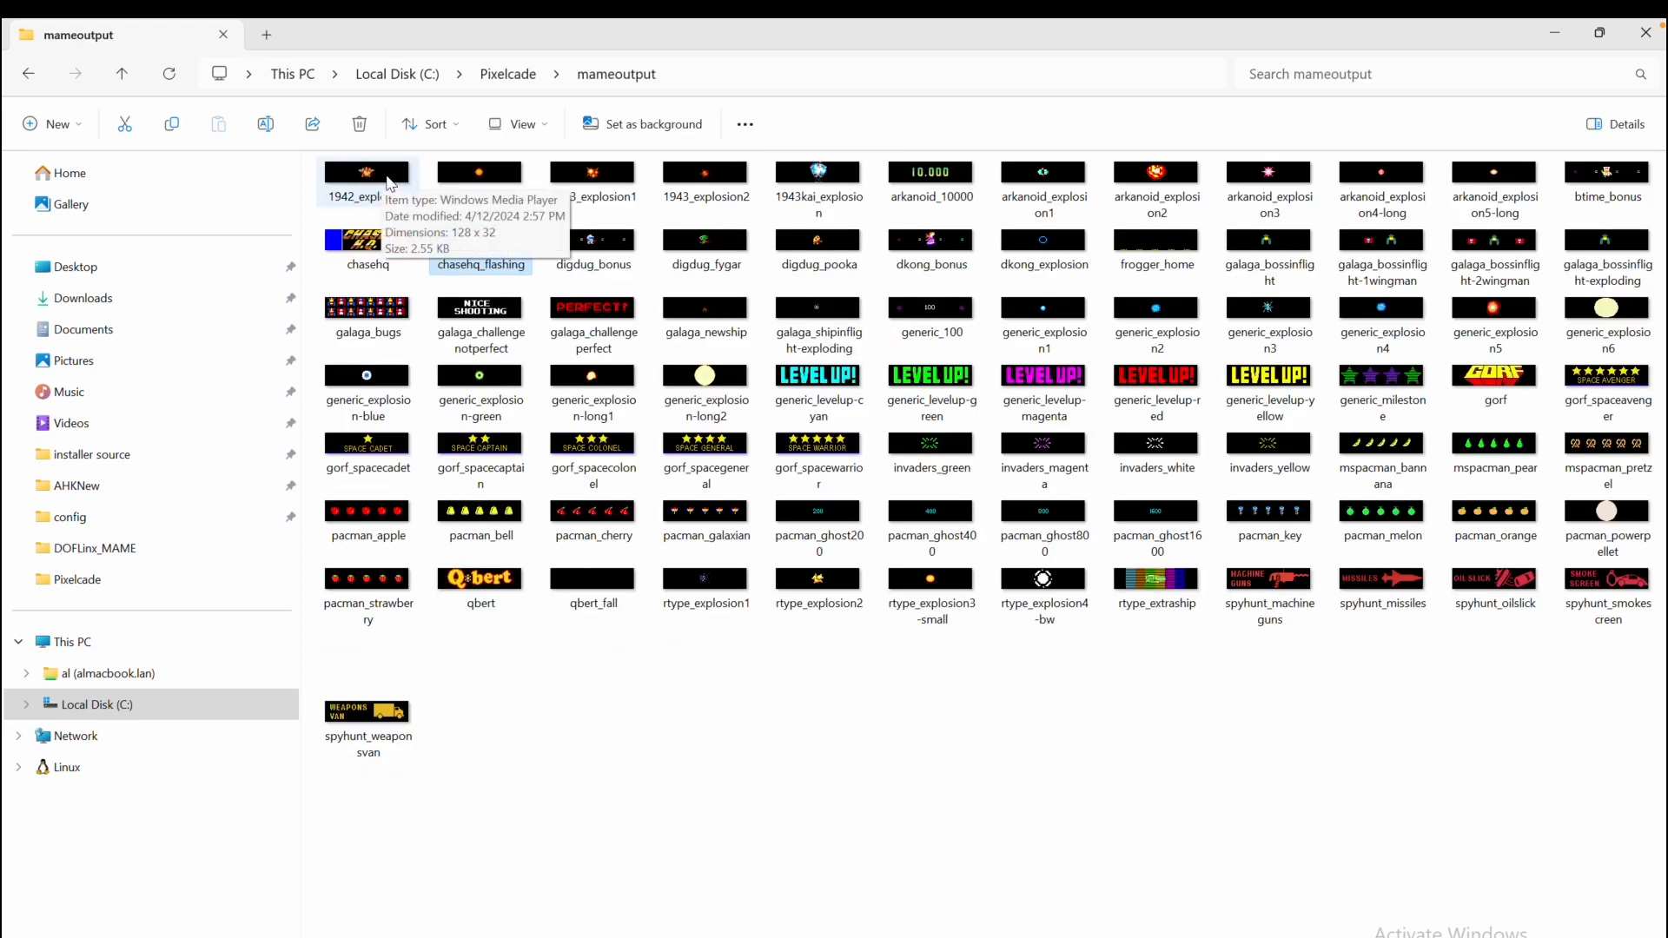
Preview the 1942_explosion and galaga_challengeperfect animations, closing the player after each
{"action": "left_click", "coordinate": [388, 180]}
{"action": "double_click", "coordinate": [388, 180]}
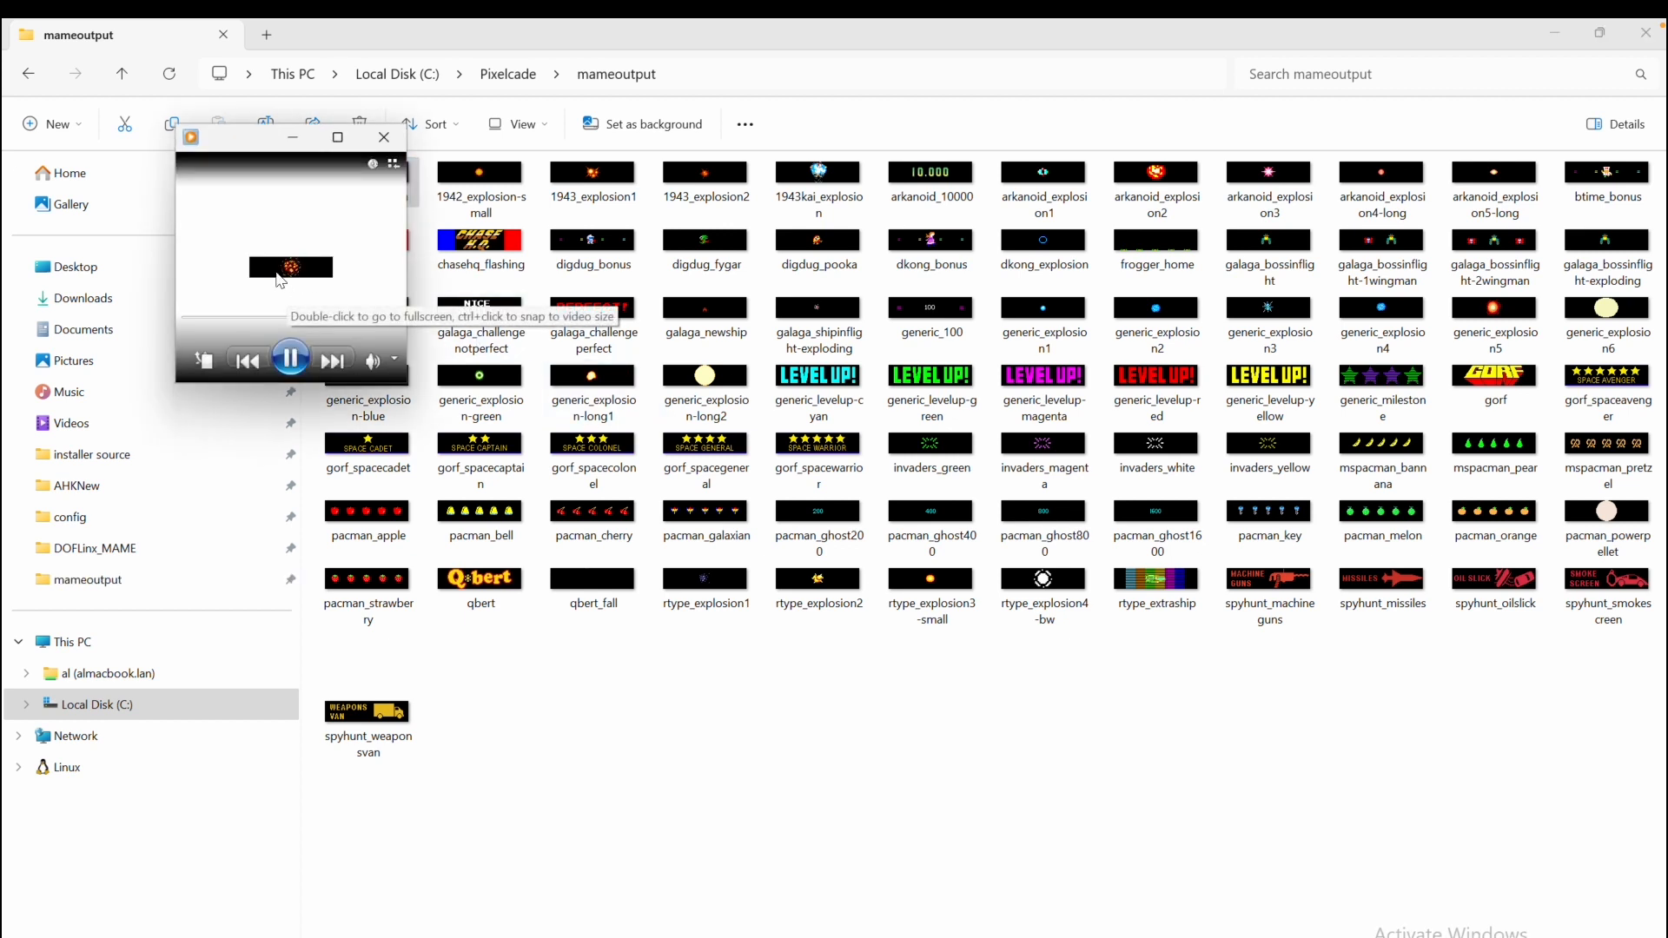
{"action": "left_click", "coordinate": [385, 138]}
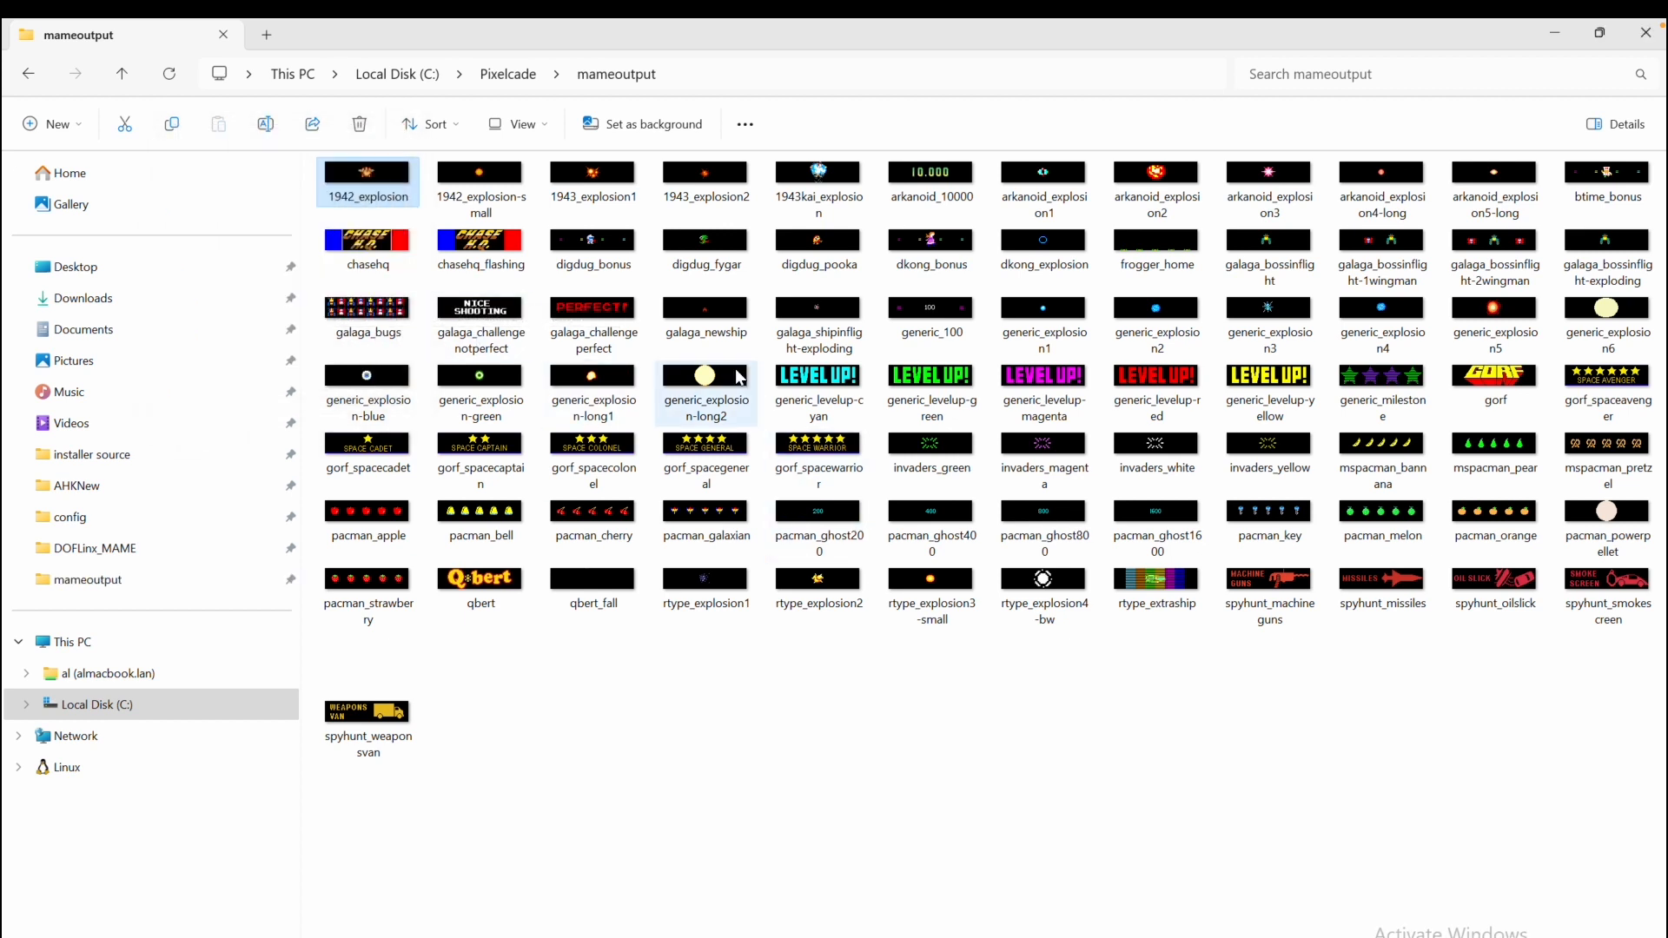
{"action": "left_click", "coordinate": [621, 317]}
{"action": "double_click", "coordinate": [622, 317]}
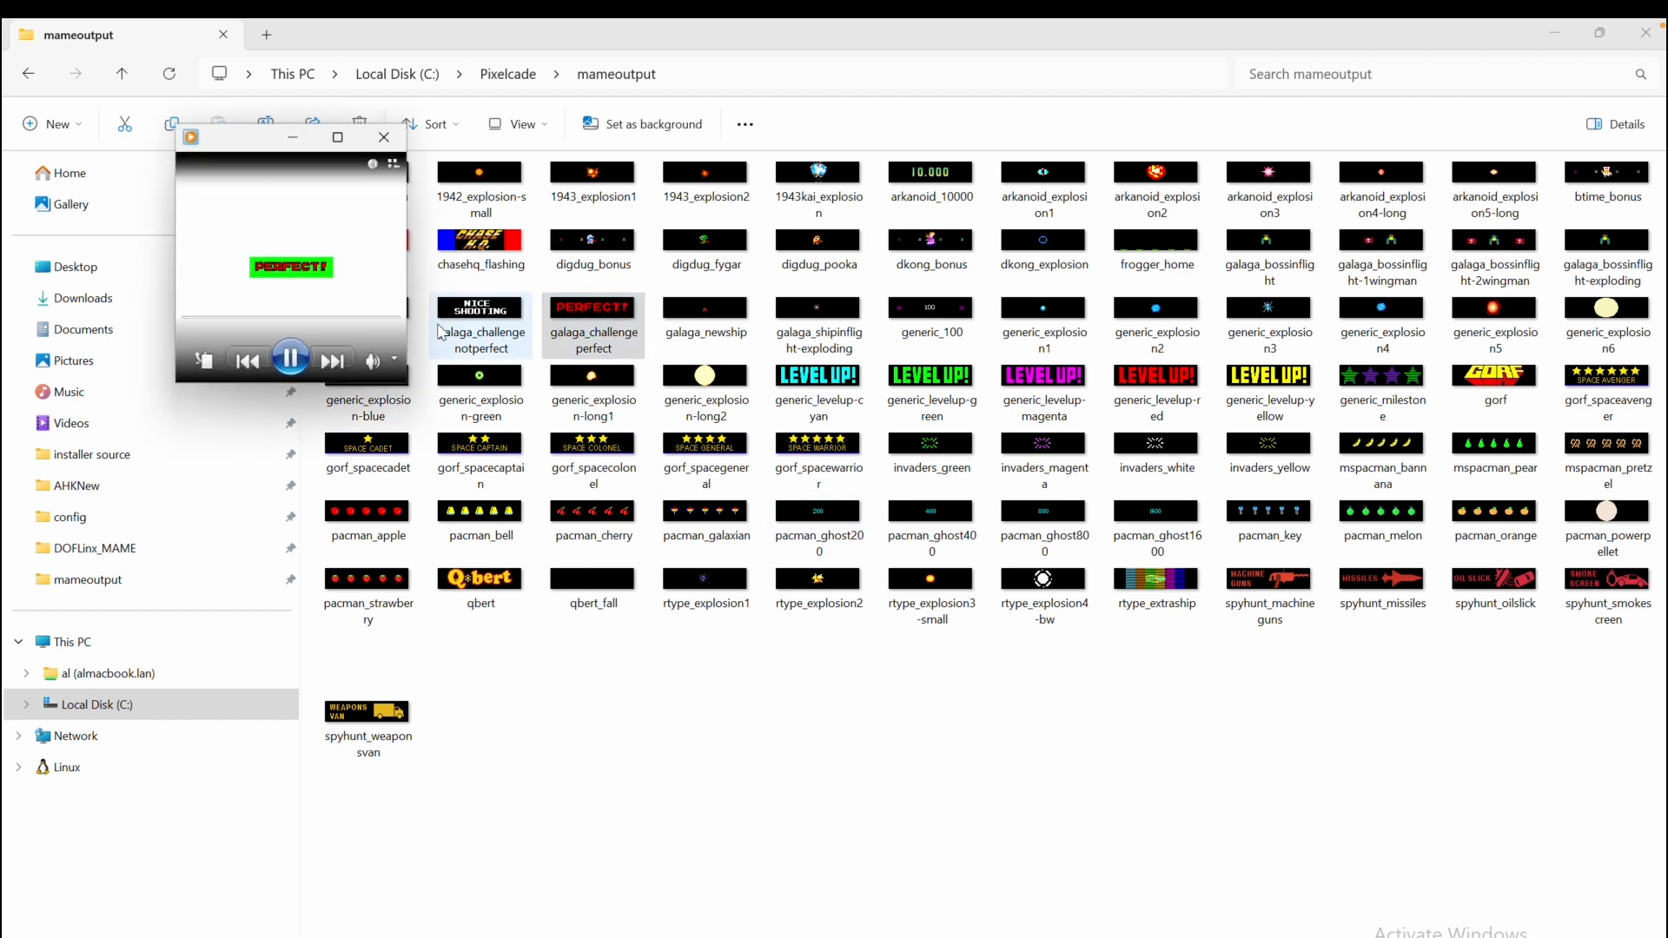
{"action": "left_click", "coordinate": [385, 137]}
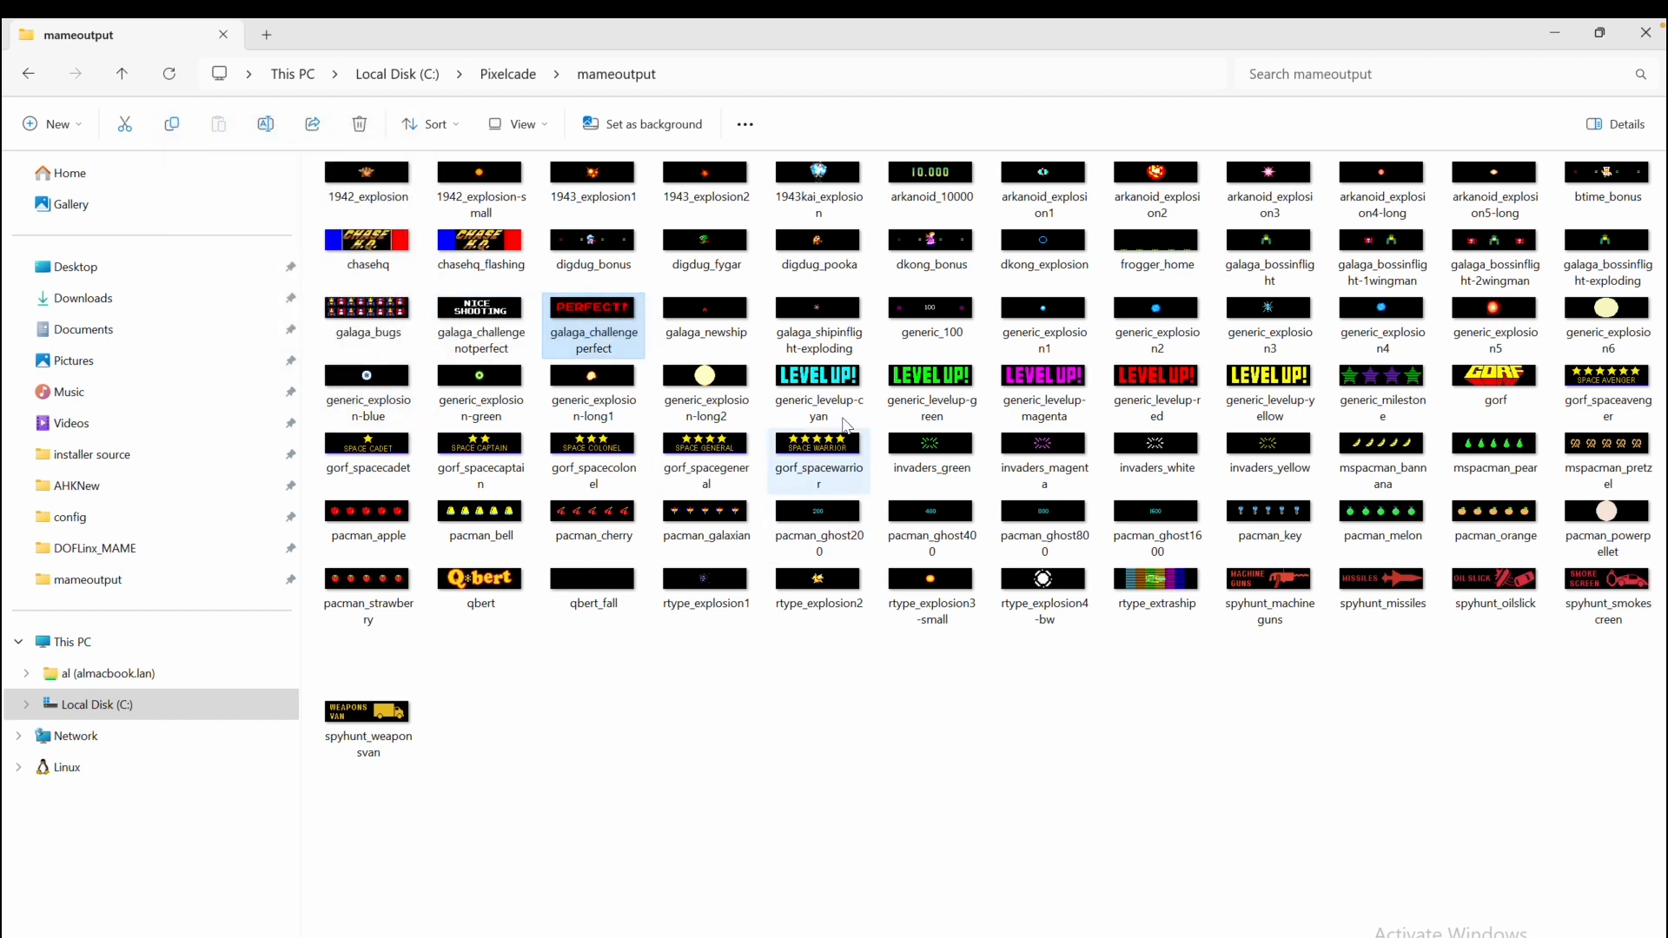
Preview the generic_levelup-green and generic_milestone animations, closing the player after each
{"action": "left_click", "coordinate": [941, 380]}
{"action": "double_click", "coordinate": [941, 380]}
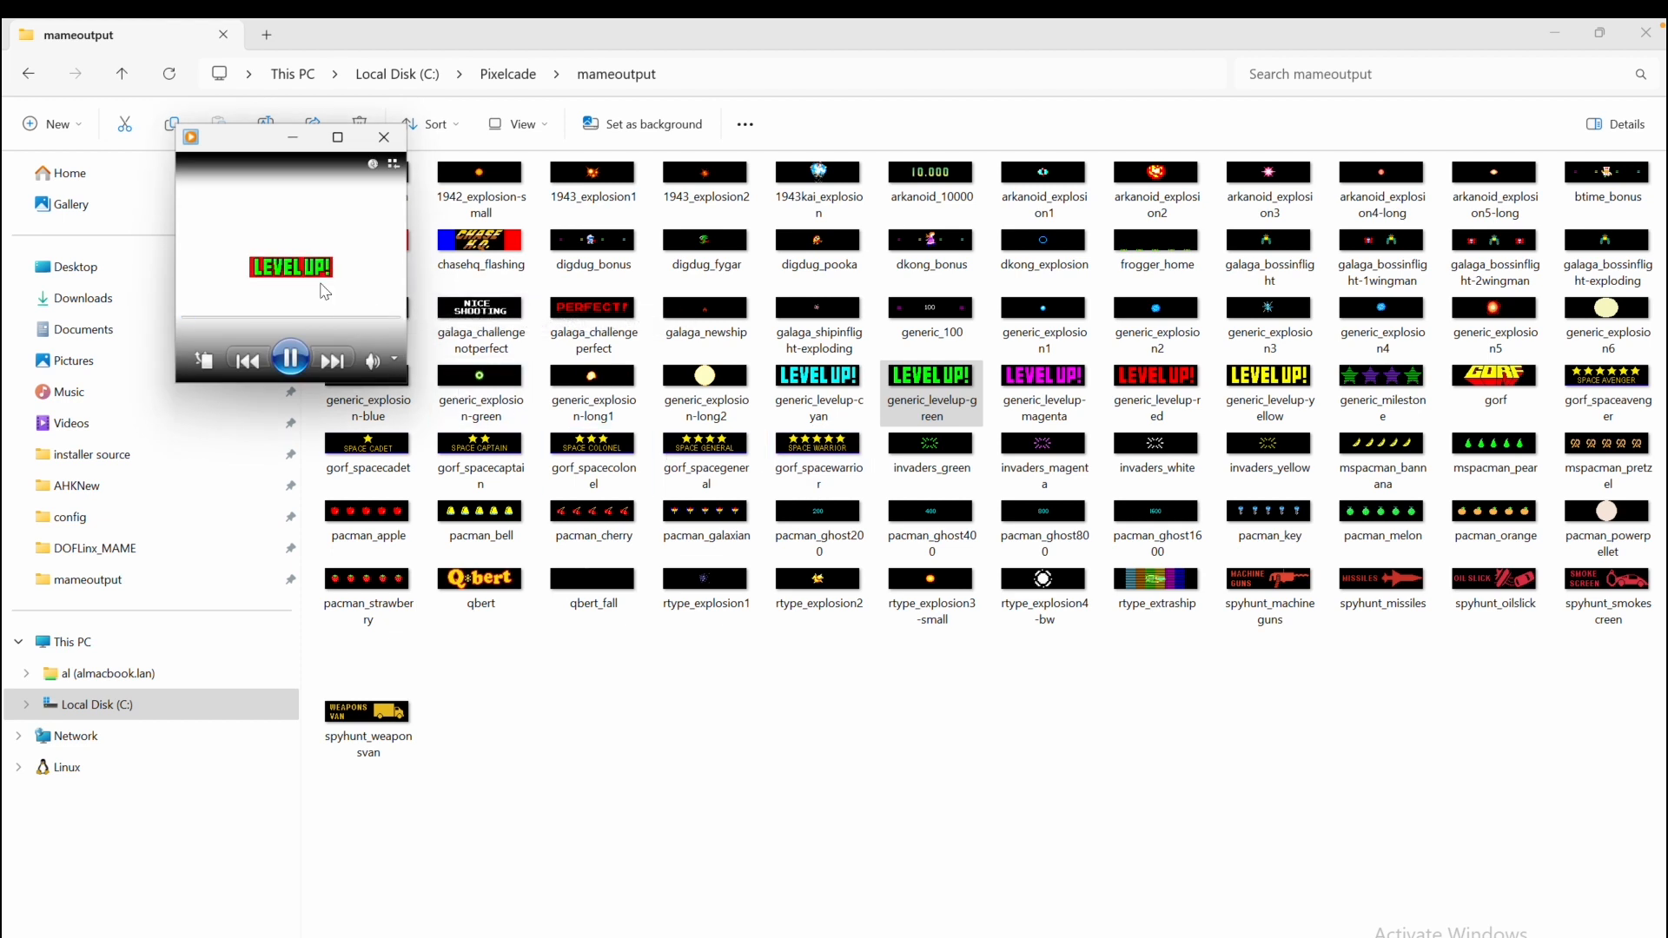
{"action": "left_click", "coordinate": [383, 137]}
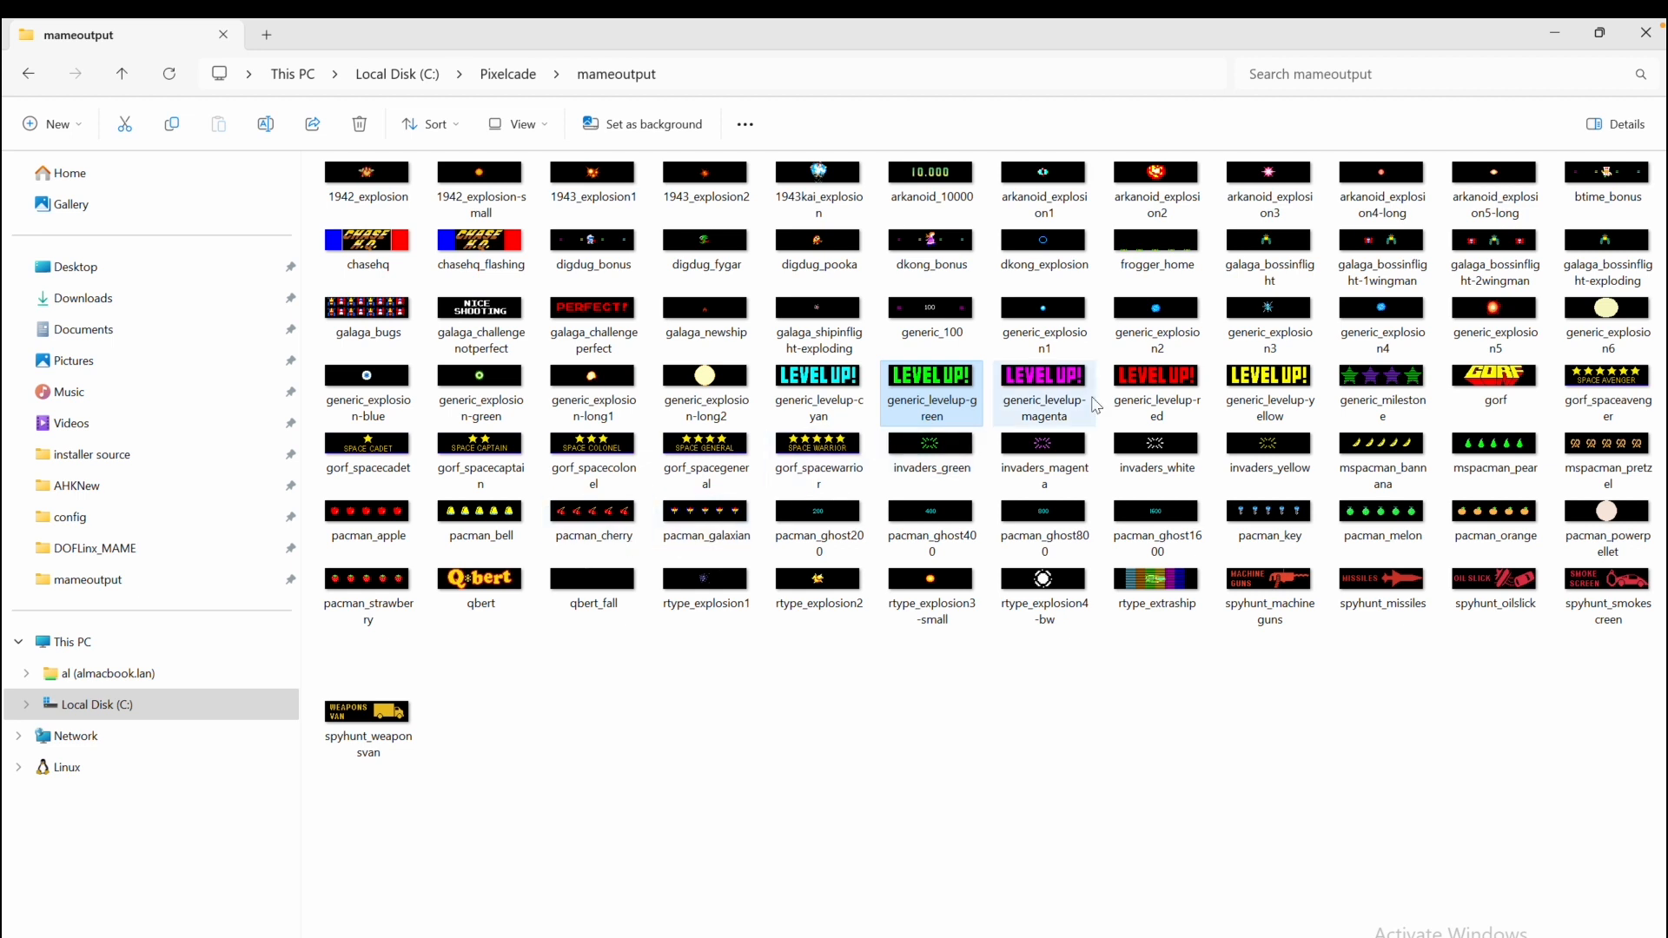
{"action": "left_click", "coordinate": [1377, 385]}
{"action": "double_click", "coordinate": [1376, 385]}
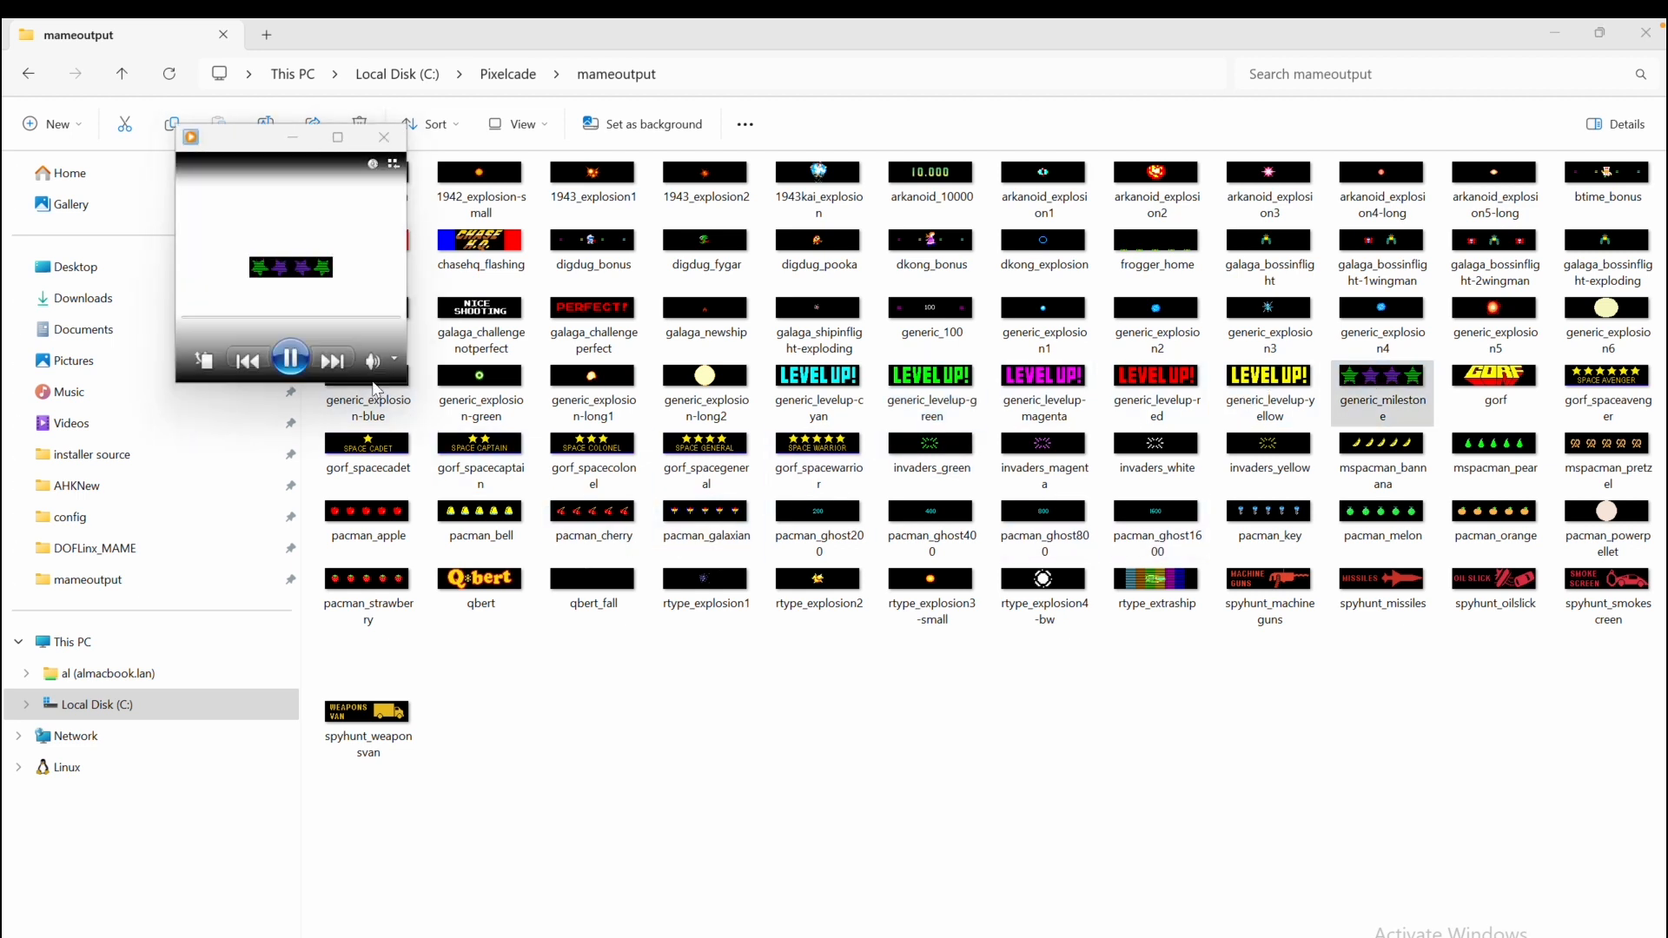
{"action": "left_click", "coordinate": [383, 138]}
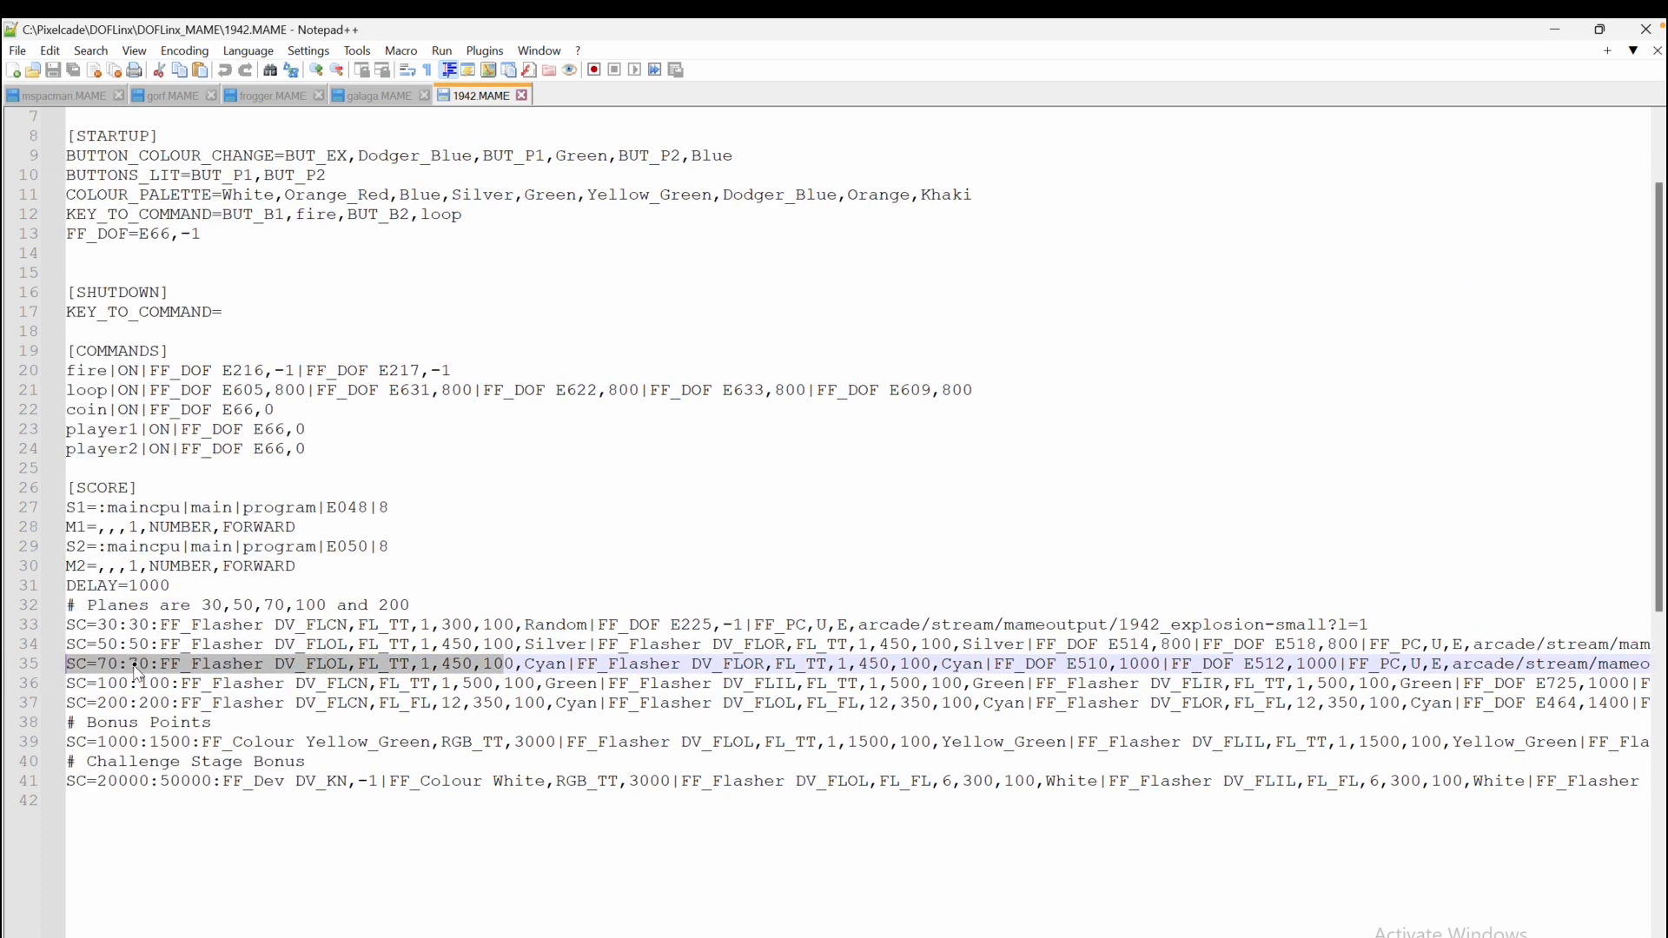
Examine the FF_PC command that streams generic_explosion5 at the end of the 100-point score line
{"action": "left_click", "coordinate": [135, 667]}
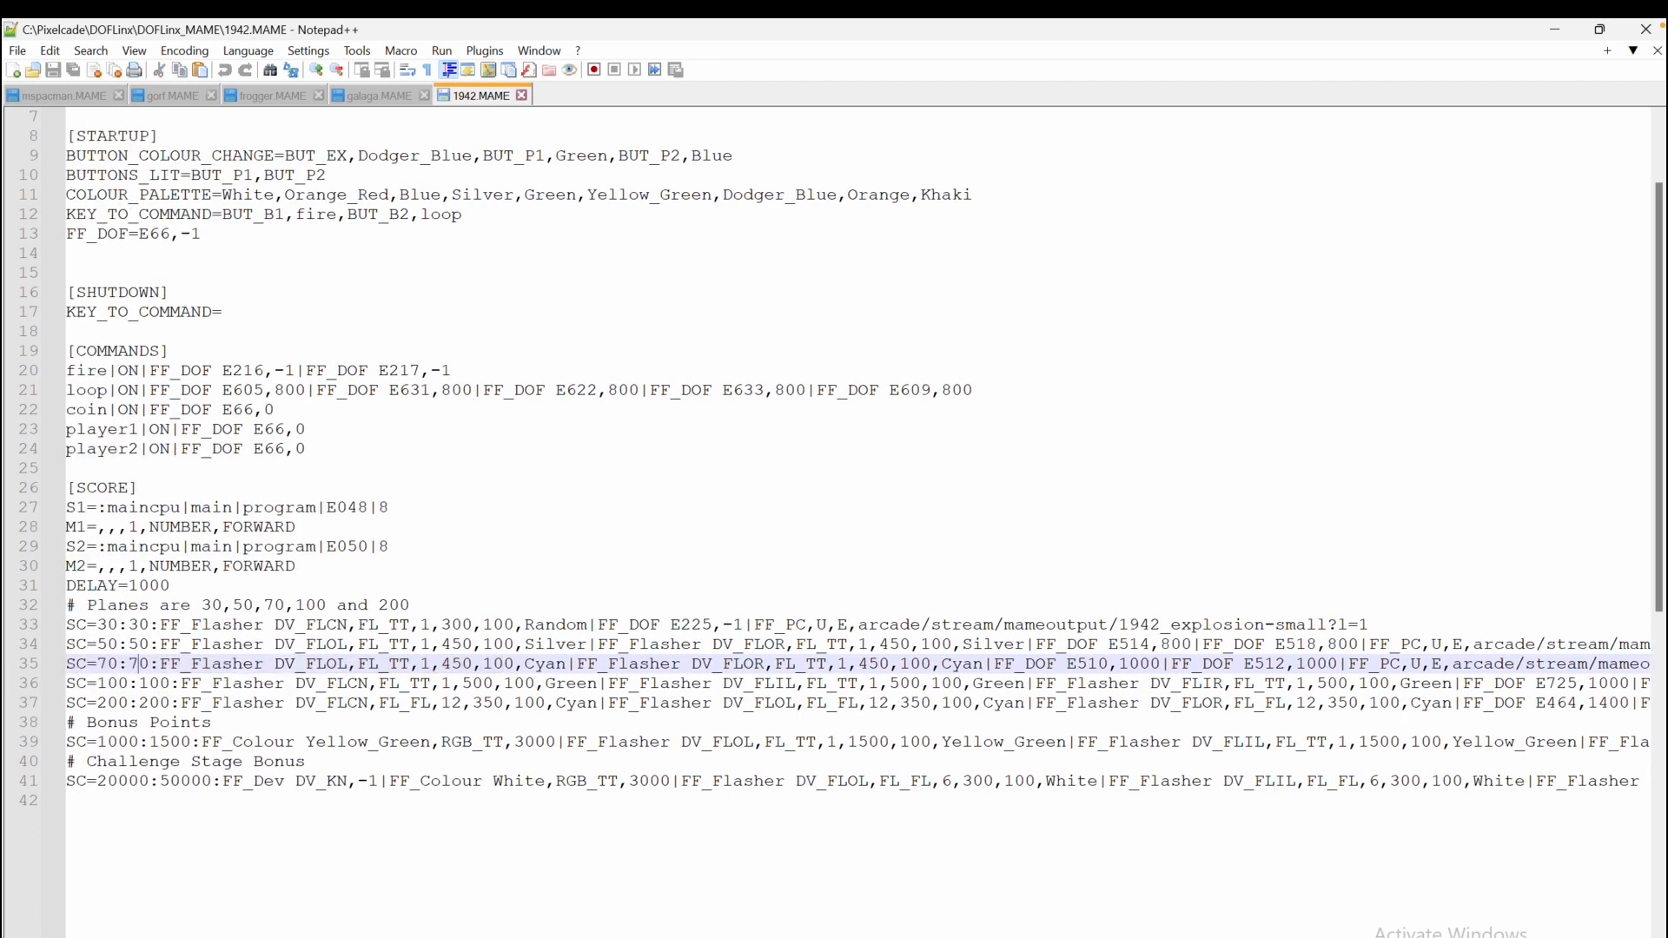
{"action": "scroll", "coordinate": [858, 451], "scroll_direction": "right", "scroll_amount": 20}
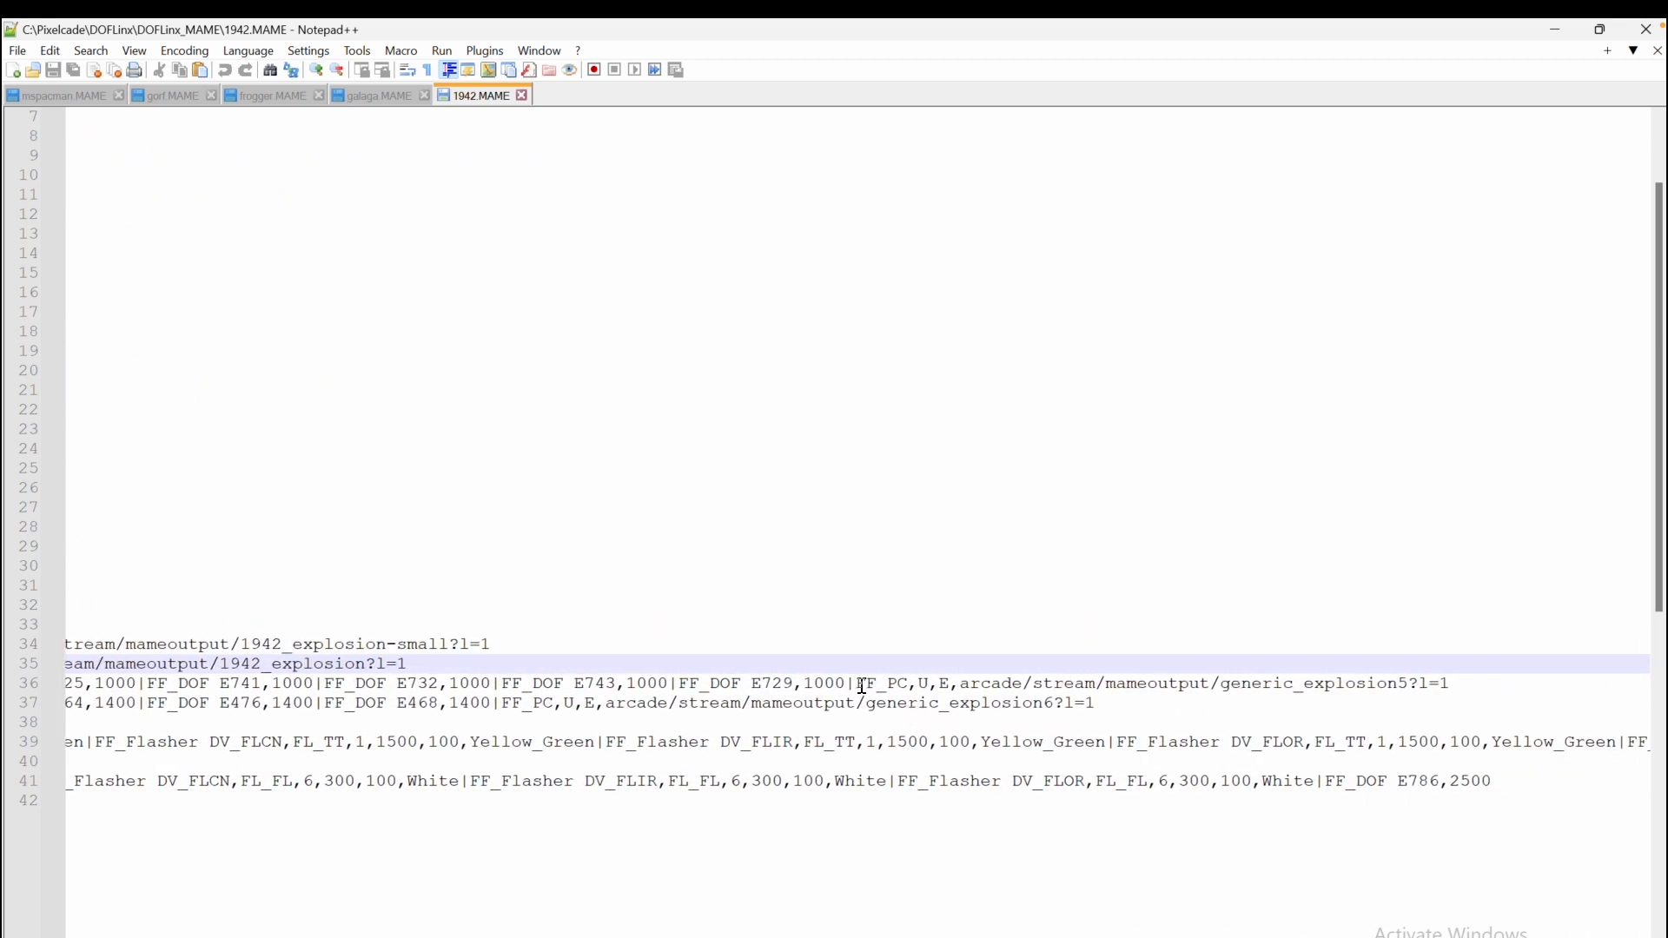
{"action": "left_click_drag", "start_coordinate": [857, 683], "coordinate": [1497, 677]}
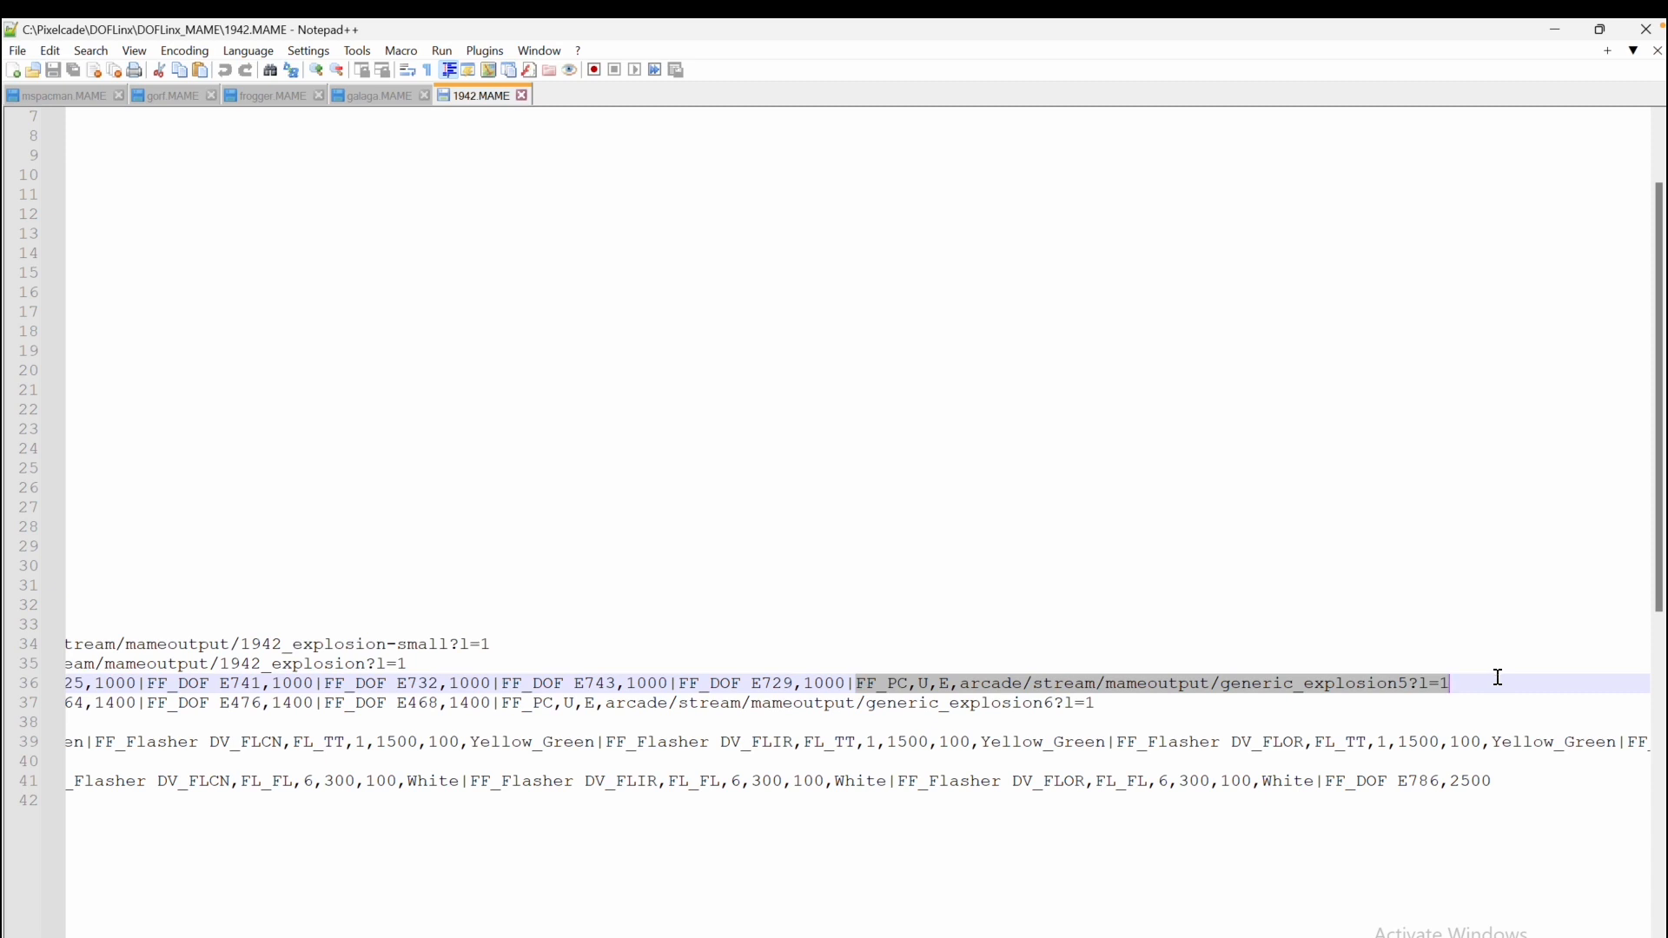
{"action": "left_click", "coordinate": [879, 671]}
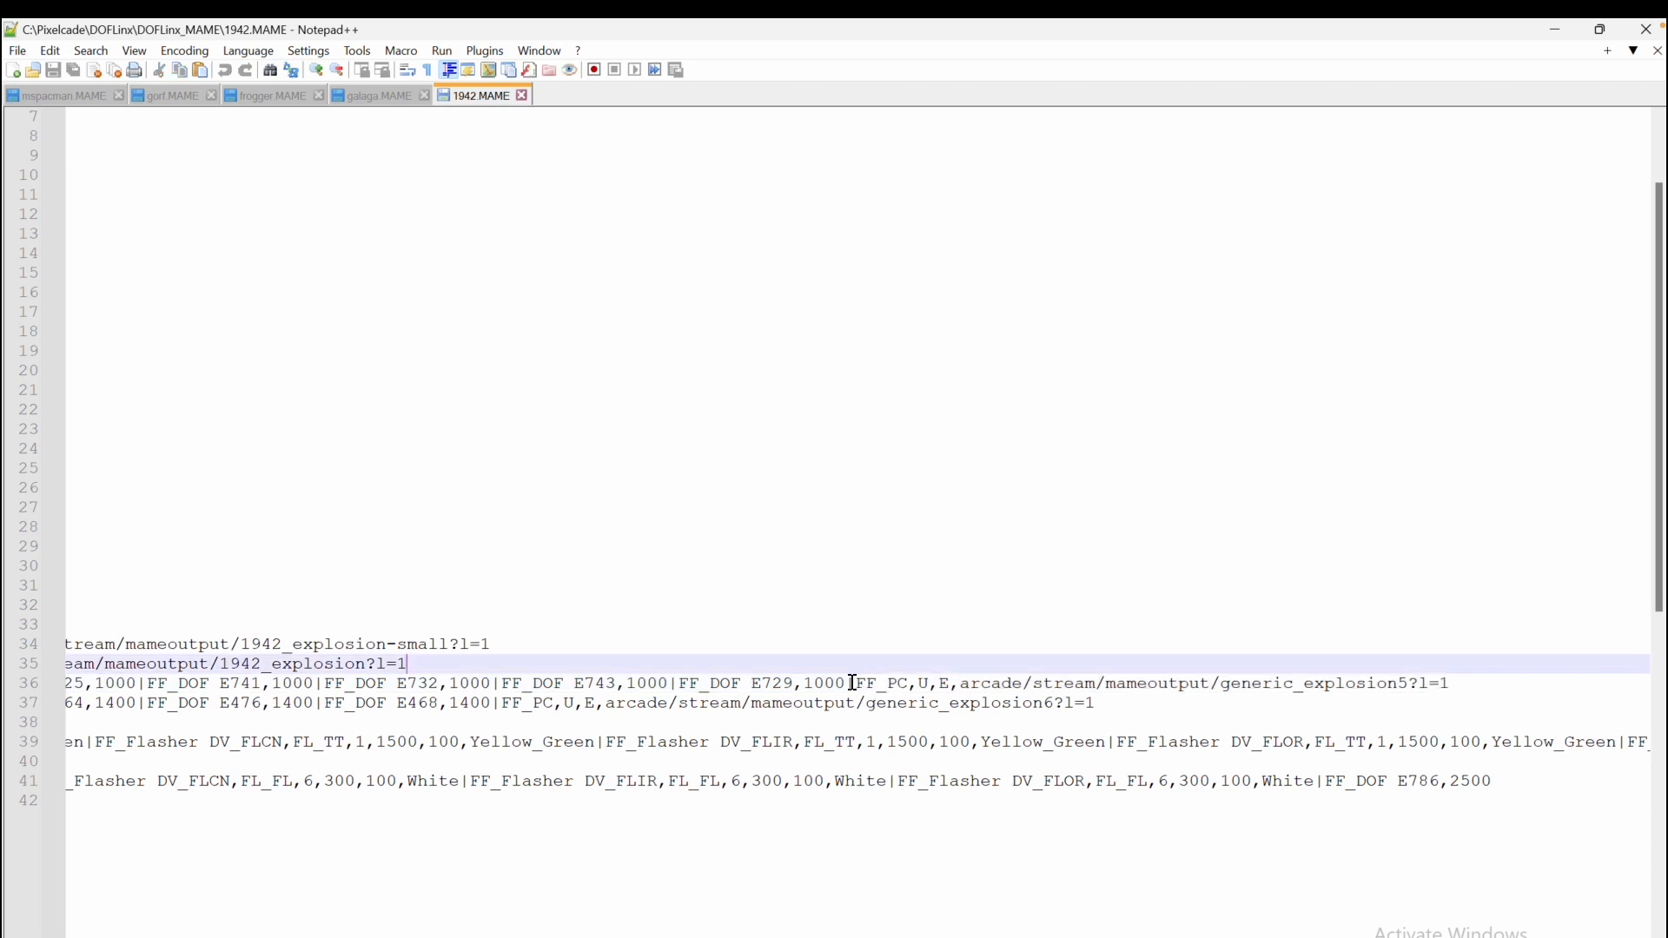
{"action": "left_click_drag", "start_coordinate": [856, 684], "coordinate": [909, 683]}
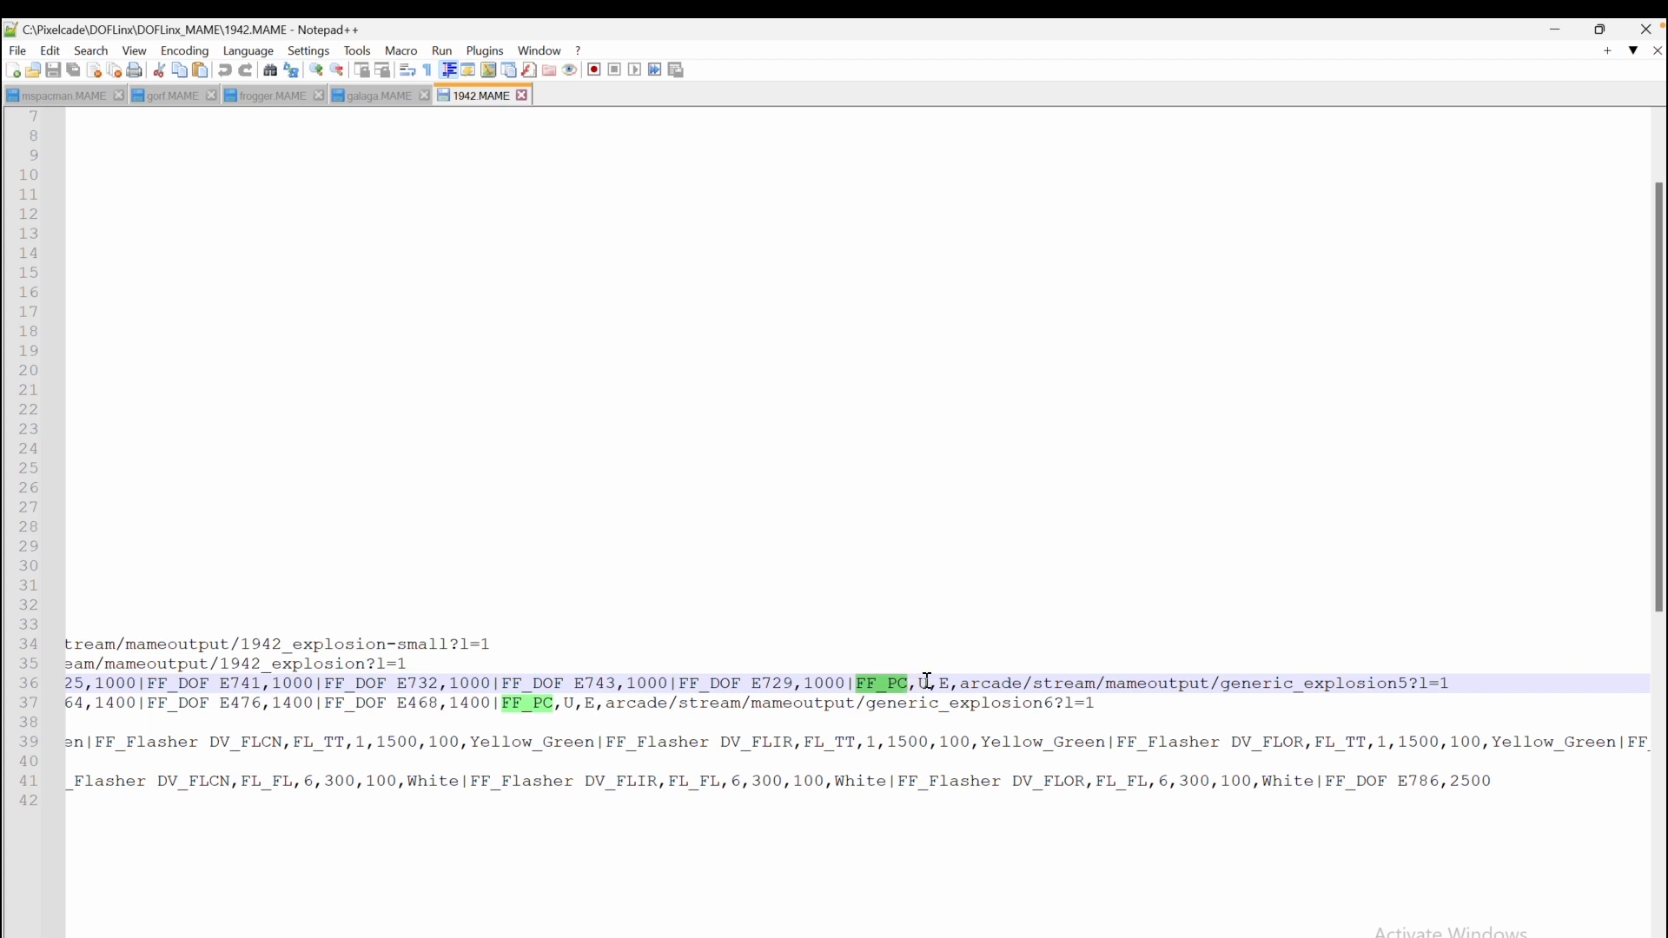
Examine the U and E parameters and the streamed animation path in the FF_PC commands on the 100- and 200-point score lines
{"action": "left_click_drag", "start_coordinate": [917, 683], "coordinate": [948, 685]}
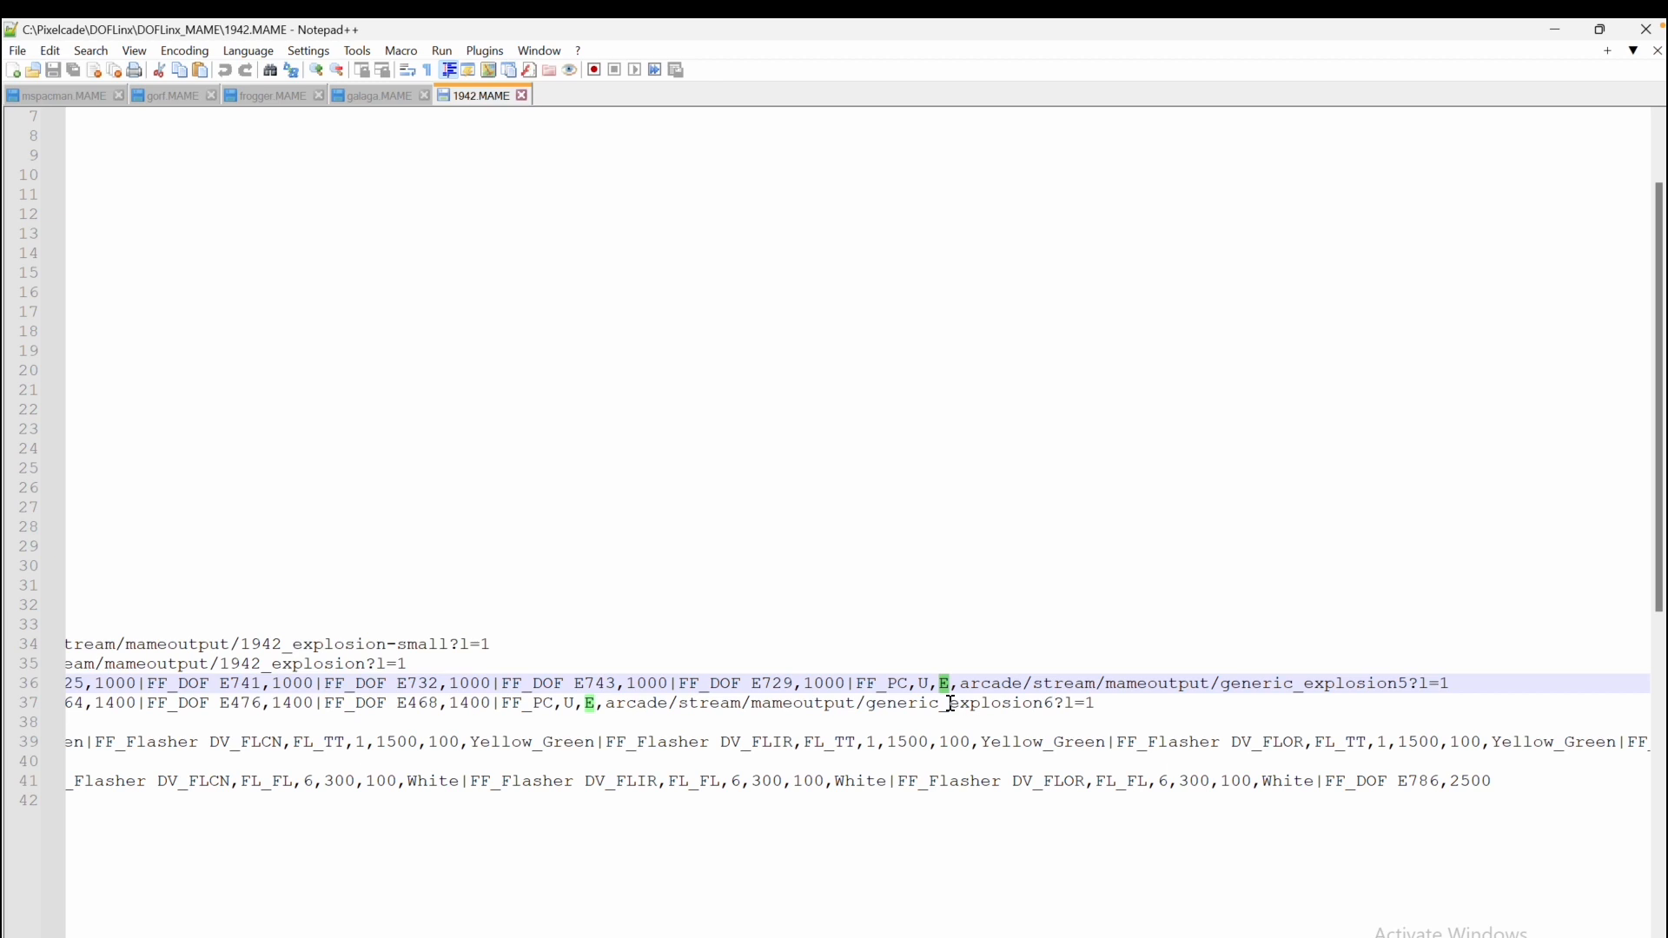
{"action": "left_click", "coordinate": [972, 708]}
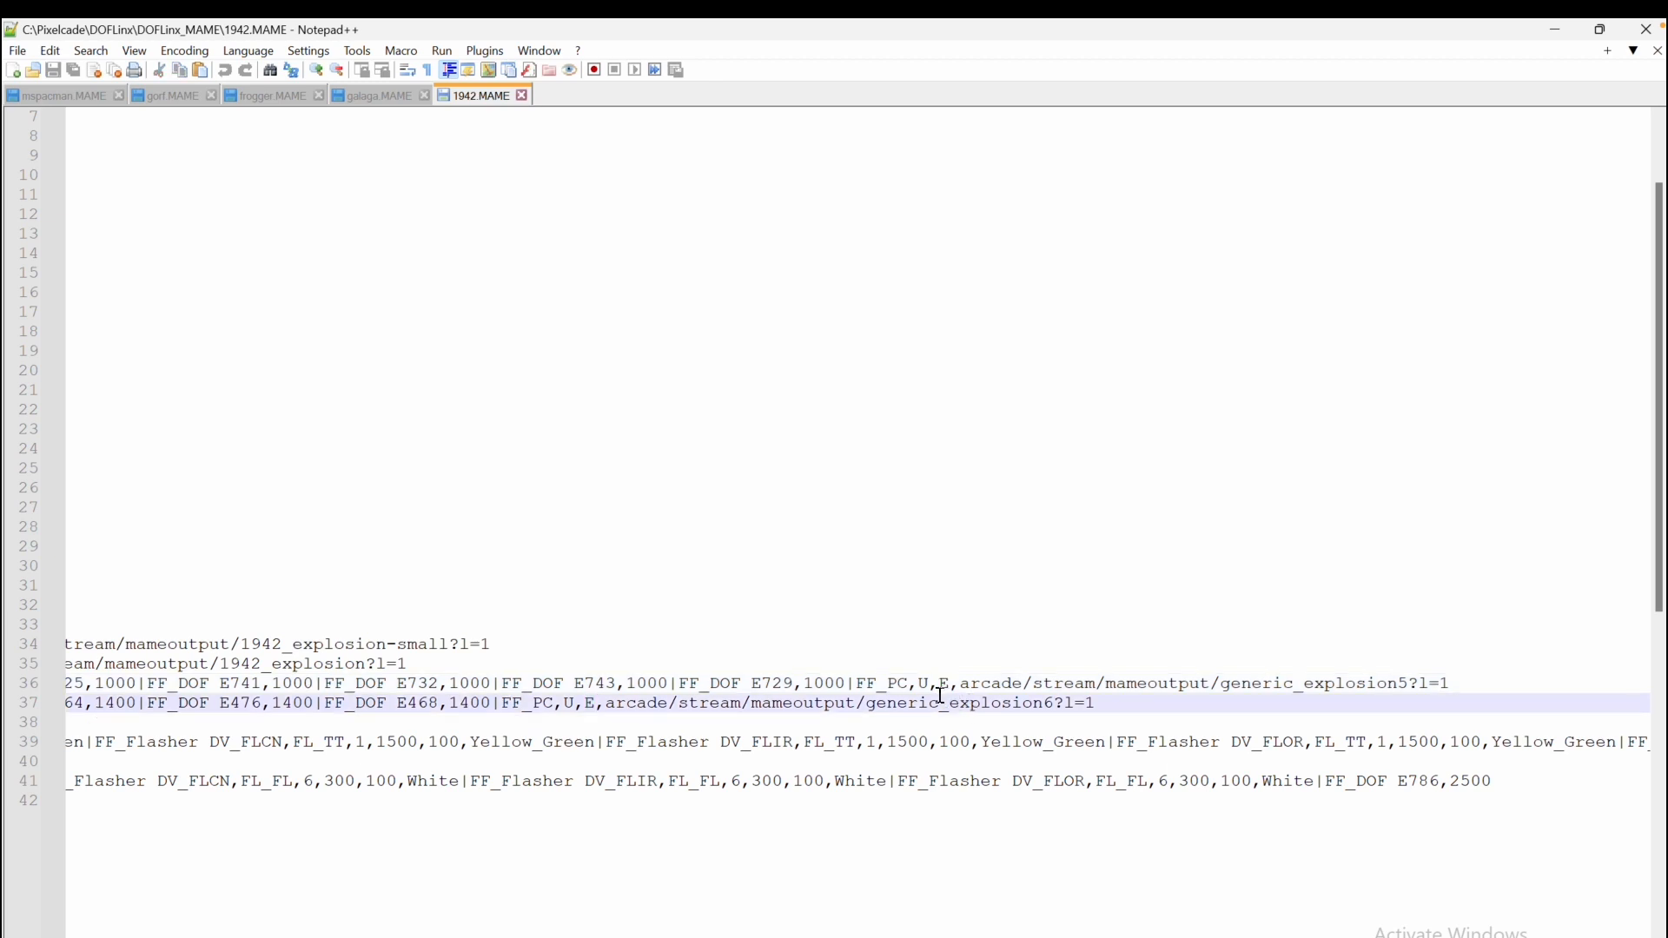
{"action": "double_click", "coordinate": [943, 683]}
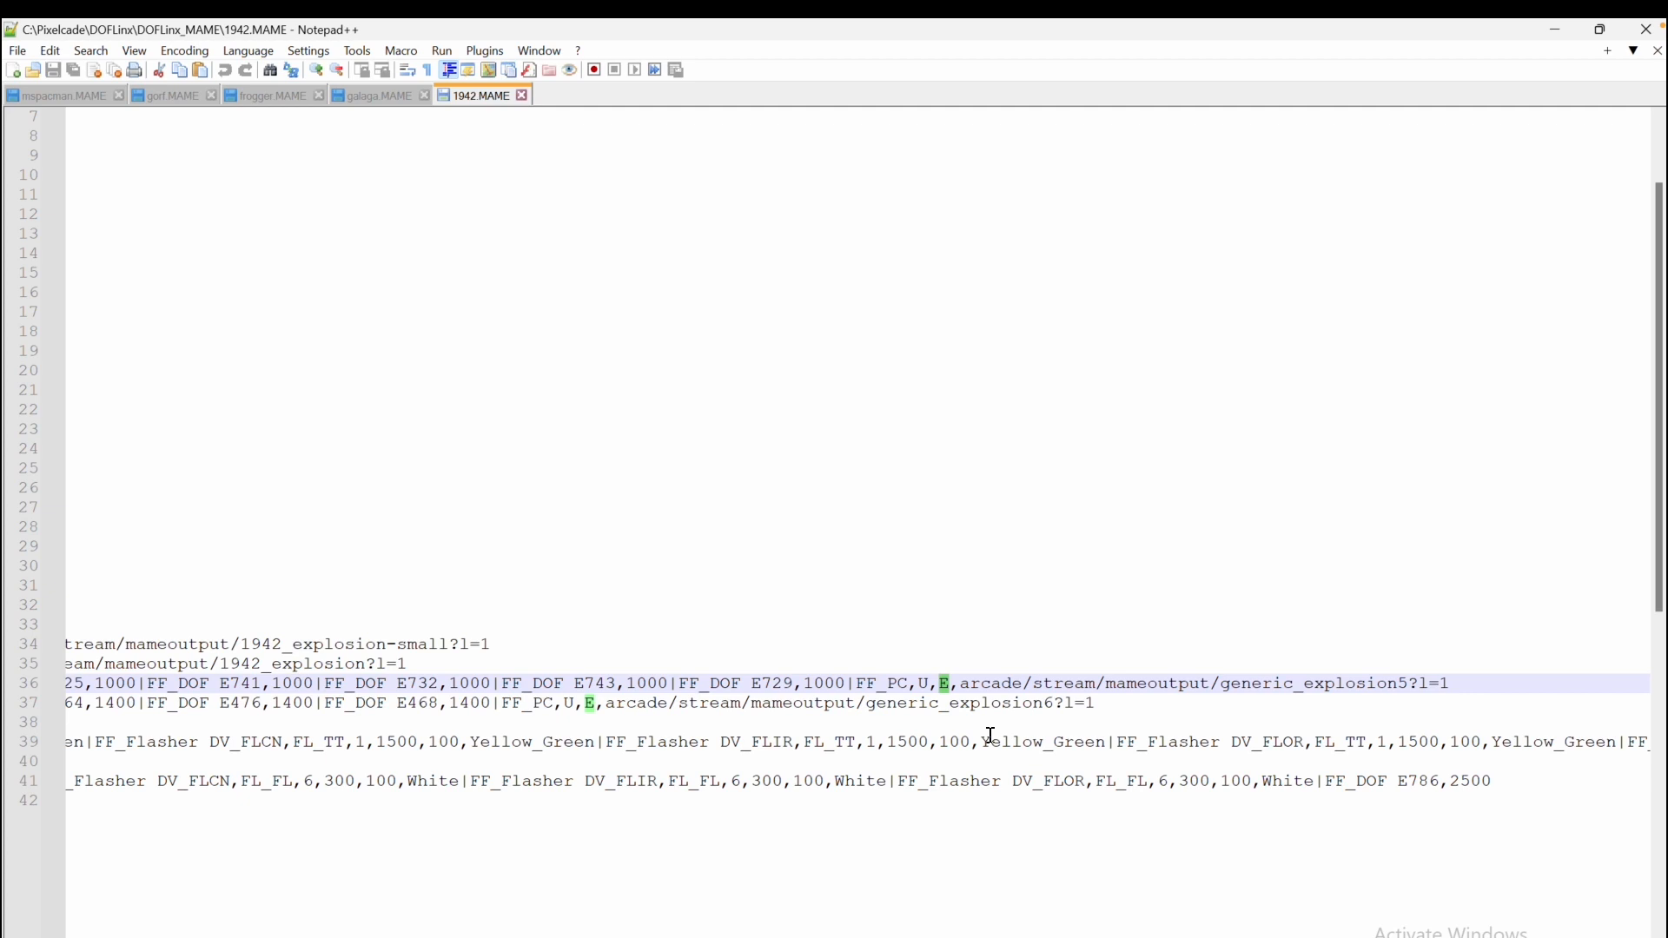
{"action": "left_click", "coordinate": [1029, 683]}
{"action": "left_click_drag", "start_coordinate": [964, 686], "coordinate": [1460, 683]}
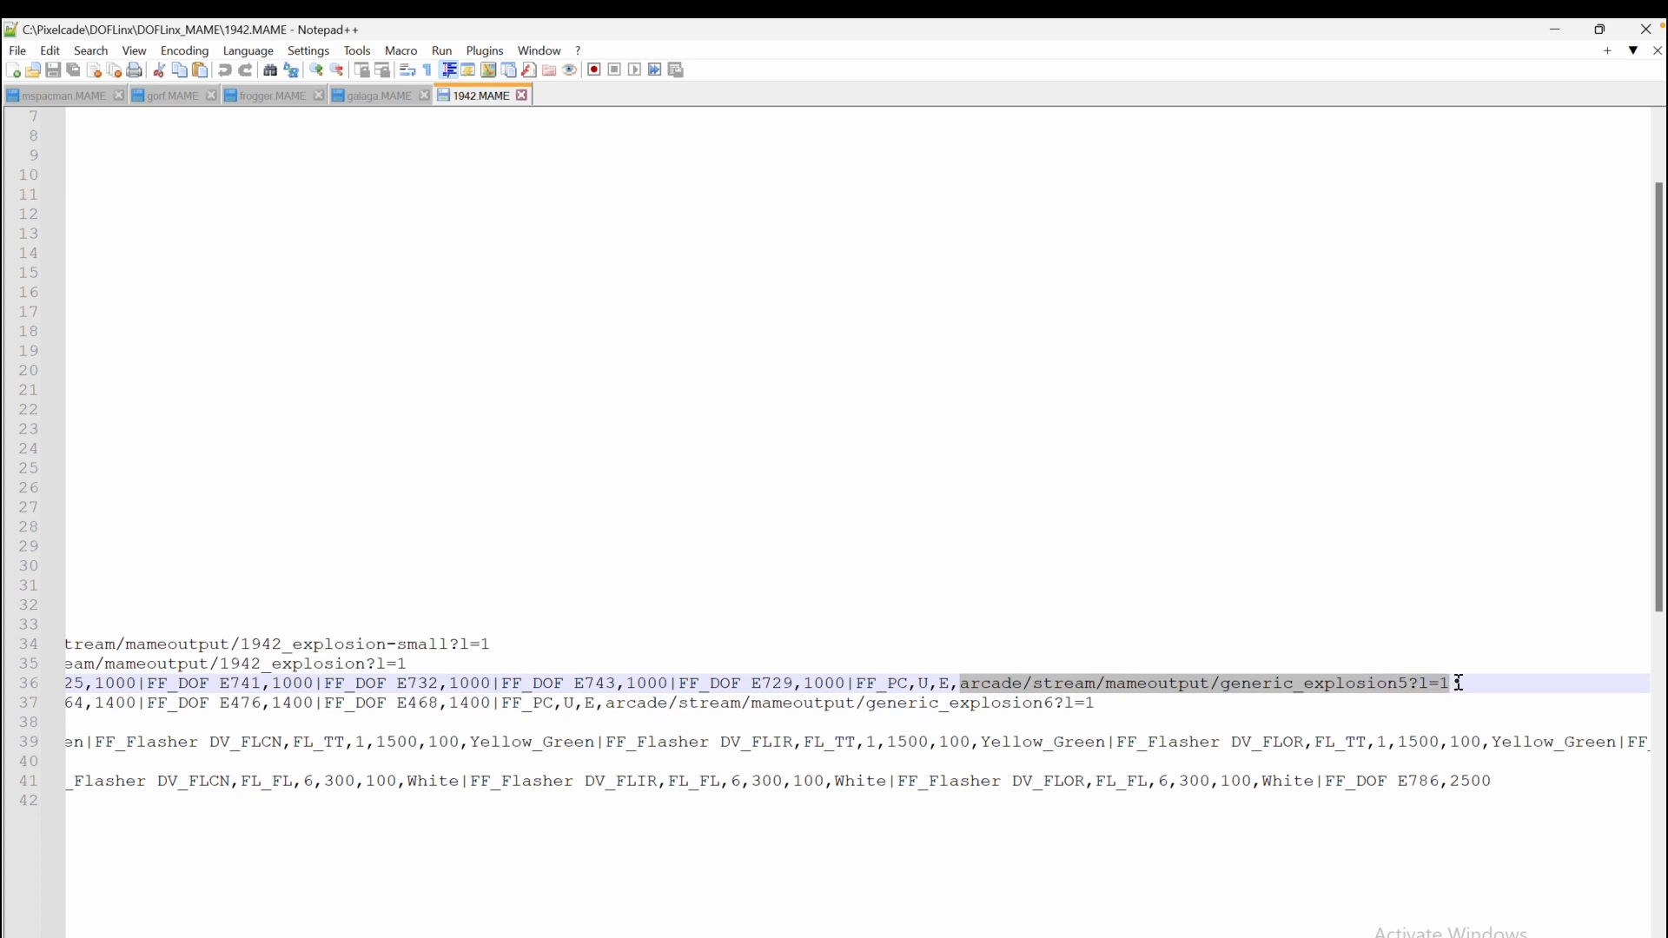
{"action": "left_click", "coordinate": [1300, 687]}
{"action": "left_click_drag", "start_coordinate": [1221, 685], "coordinate": [1409, 684]}
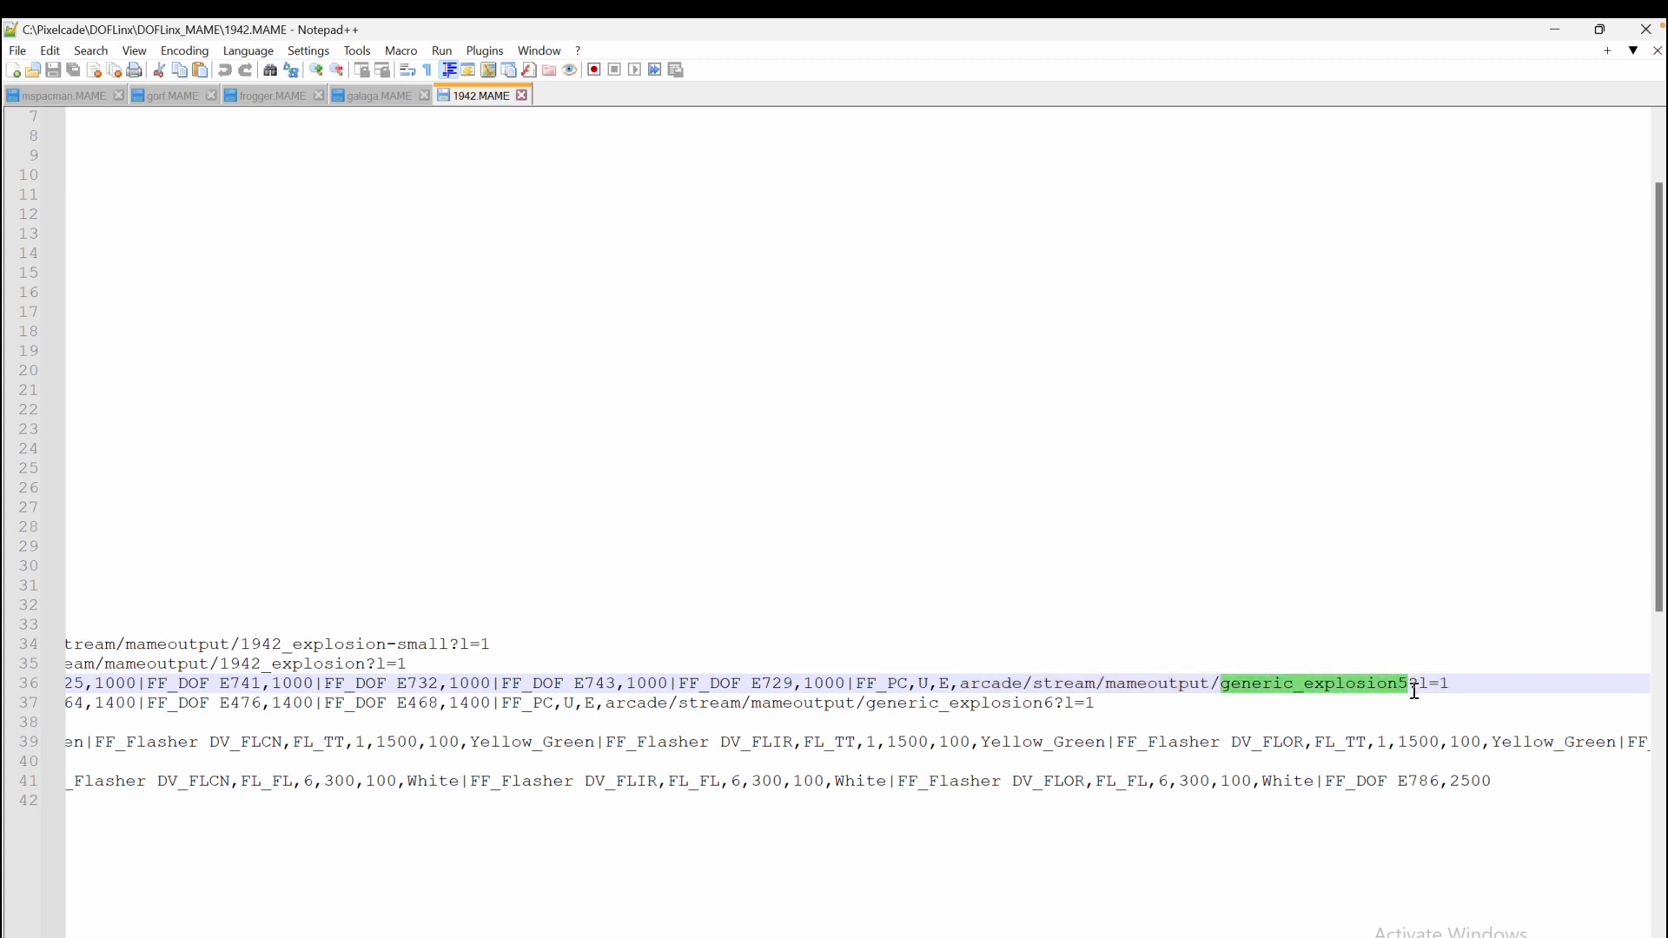
{"action": "left_click", "coordinate": [1421, 686]}
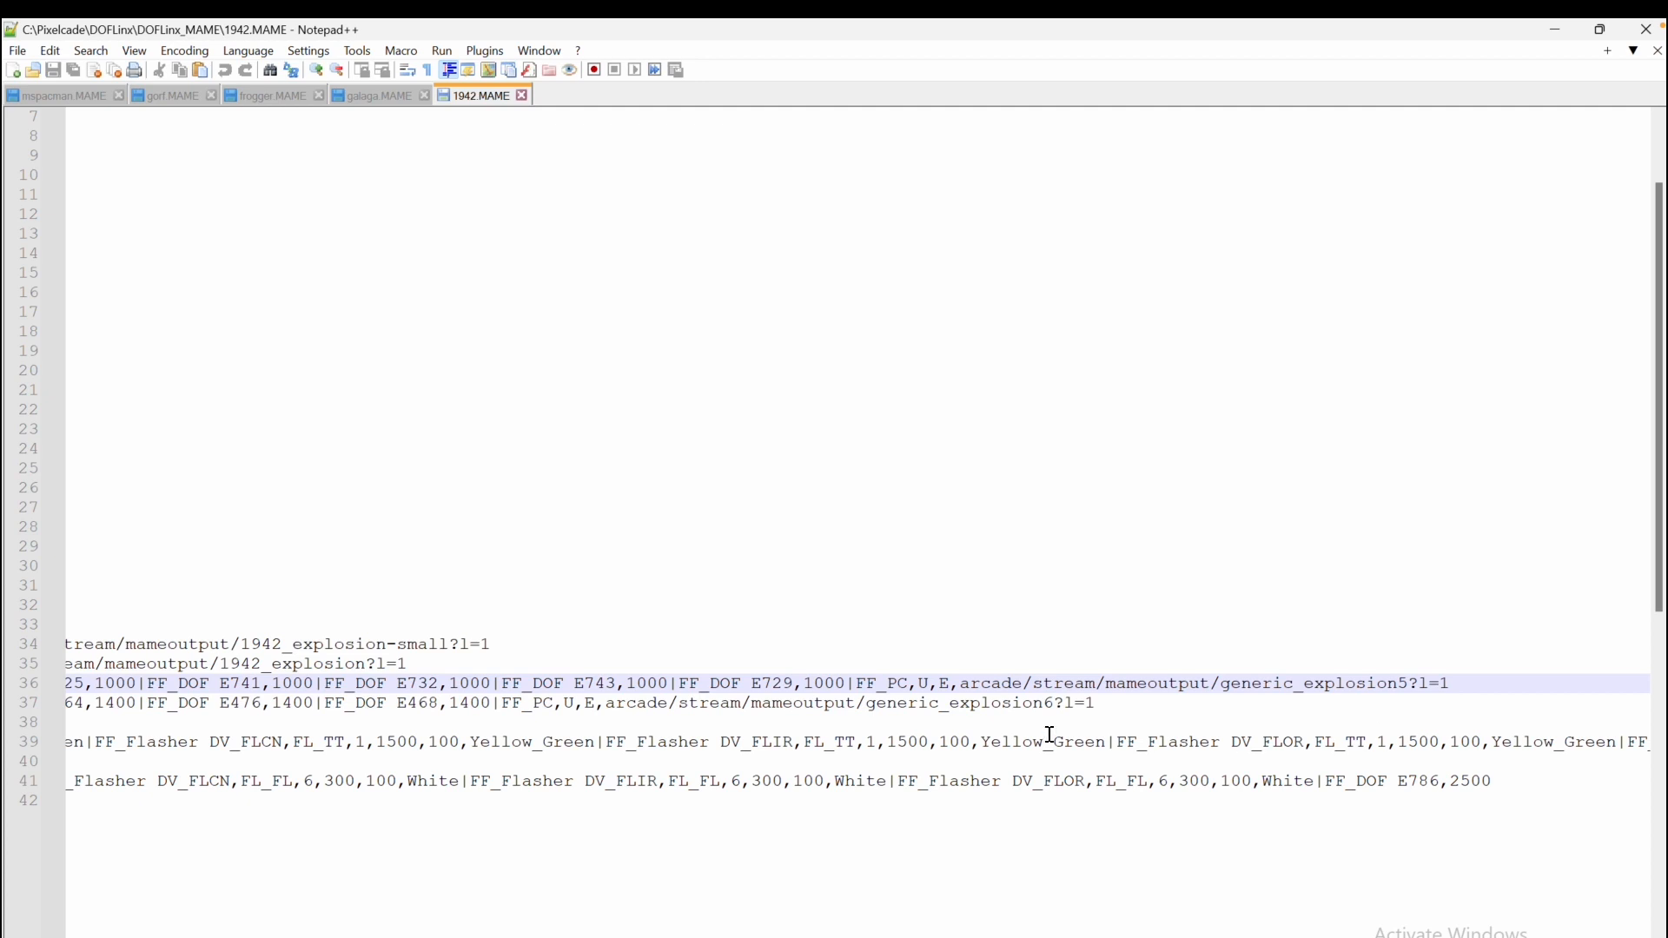
{"action": "scroll", "coordinate": [1036, 728], "scroll_direction": "down", "scroll_amount": 2}
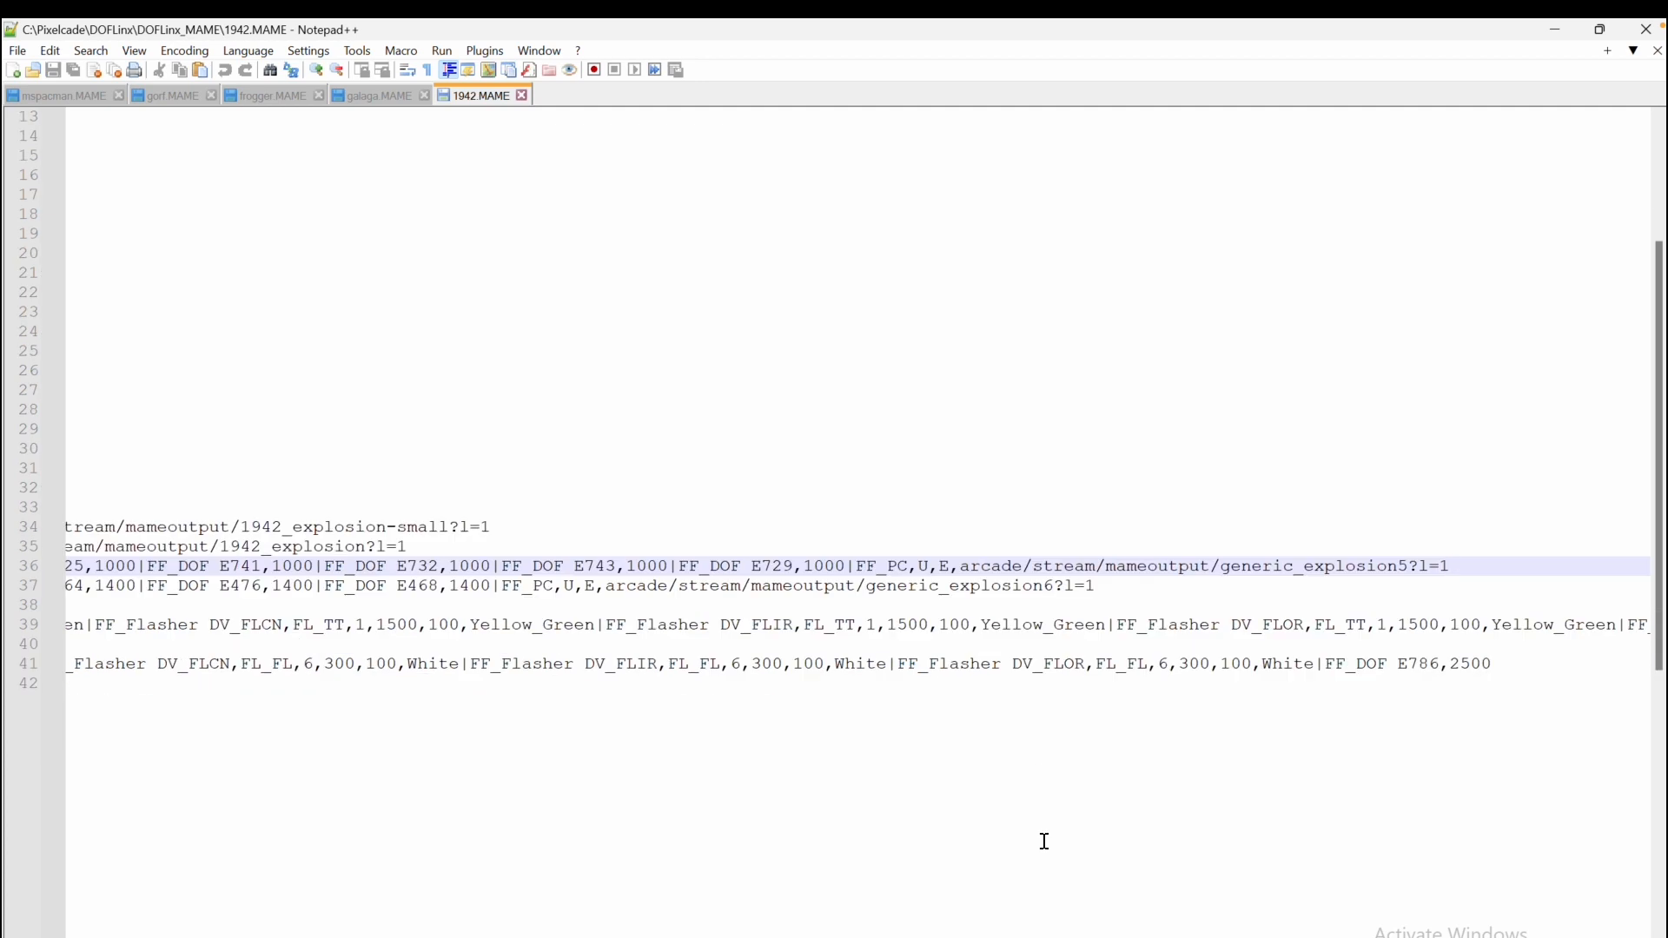
Switch to the frogger.MAME file and examine the End level line's FF_PC command streaming generic_levelup-green
{"action": "left_click", "coordinate": [257, 97]}
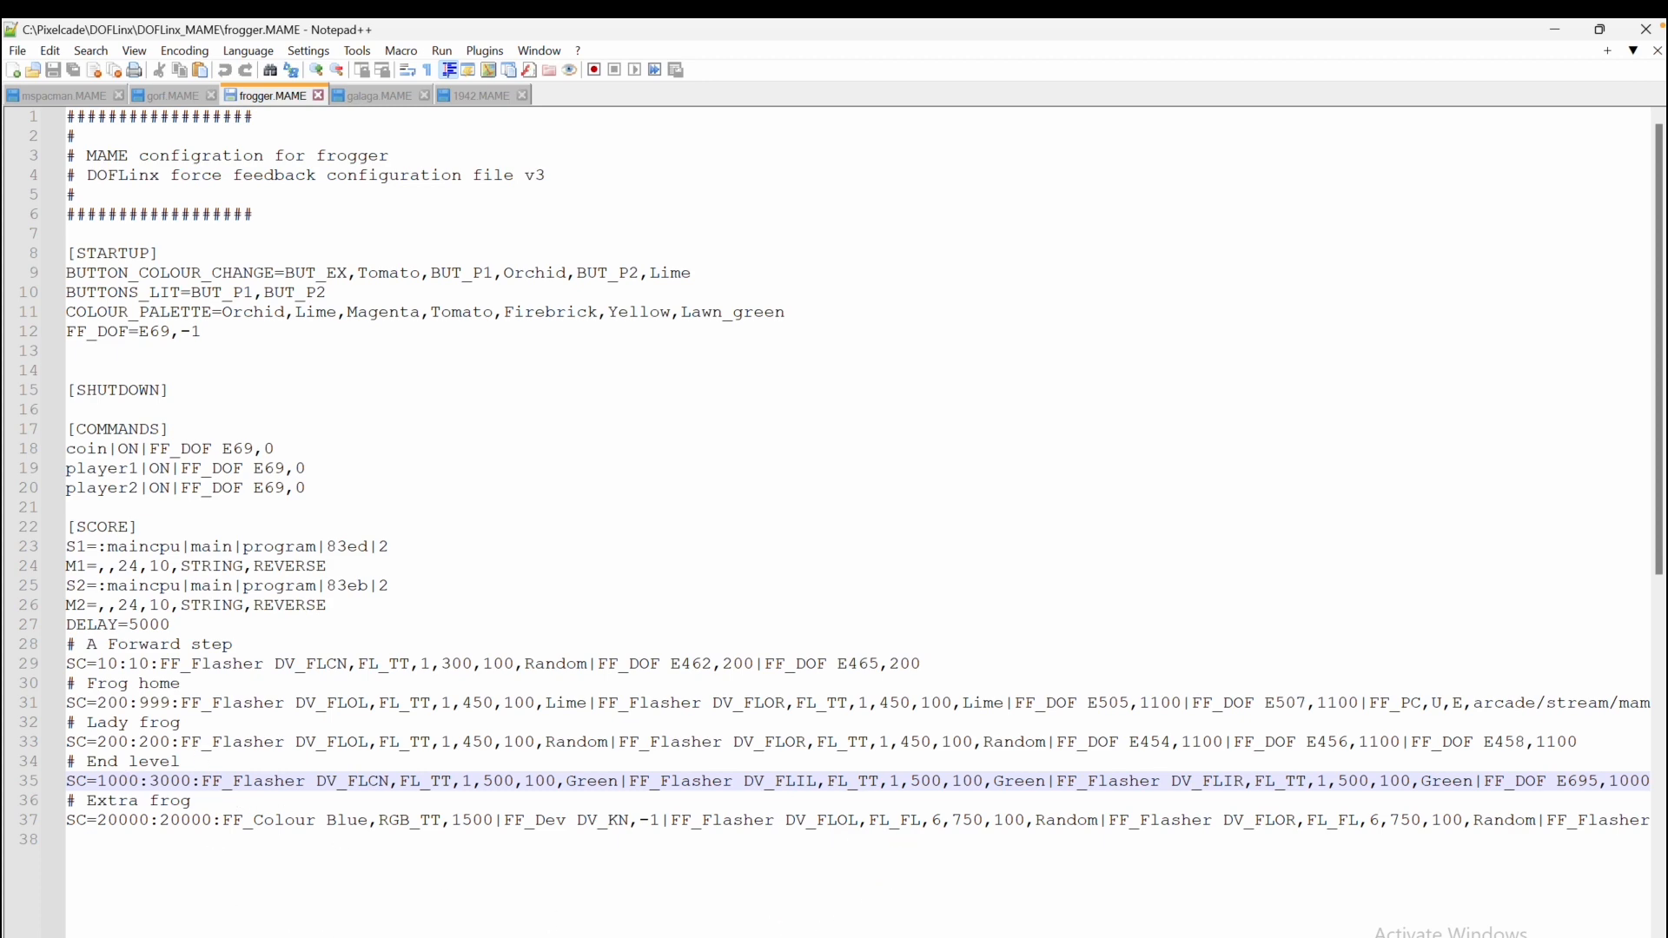
{"action": "scroll", "coordinate": [361, 773], "scroll_direction": "down", "scroll_amount": 3}
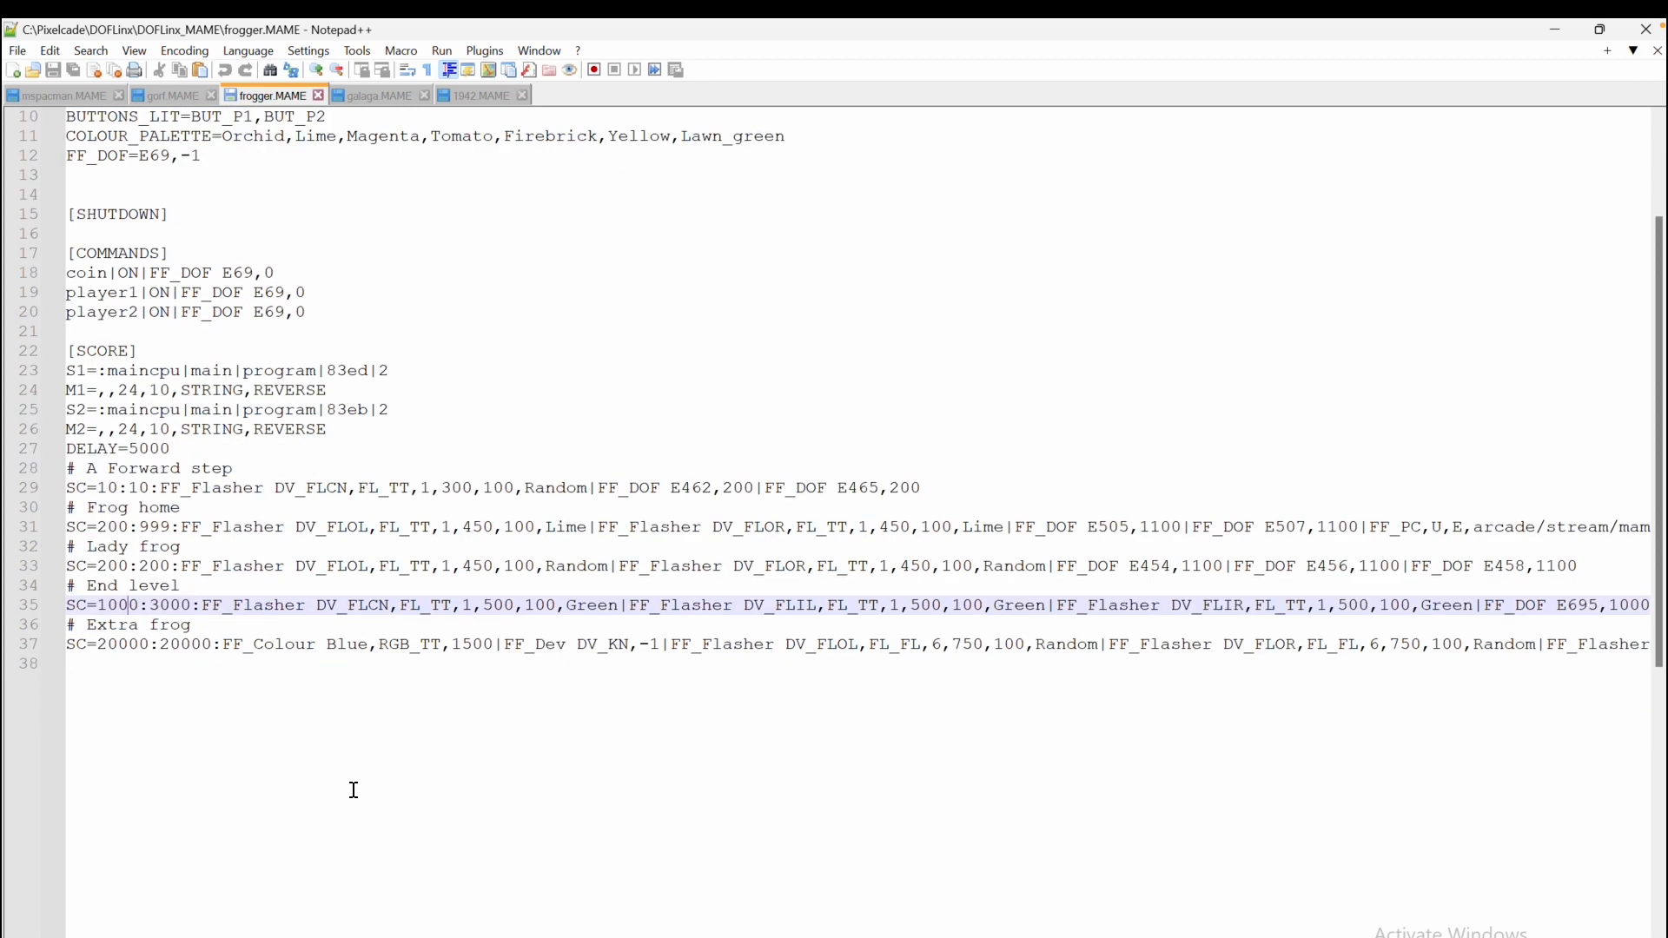
{"action": "scroll", "coordinate": [374, 817], "scroll_direction": "up", "scroll_amount": 2}
{"action": "scroll", "coordinate": [1451, 933], "scroll_direction": "right", "scroll_amount": 10}
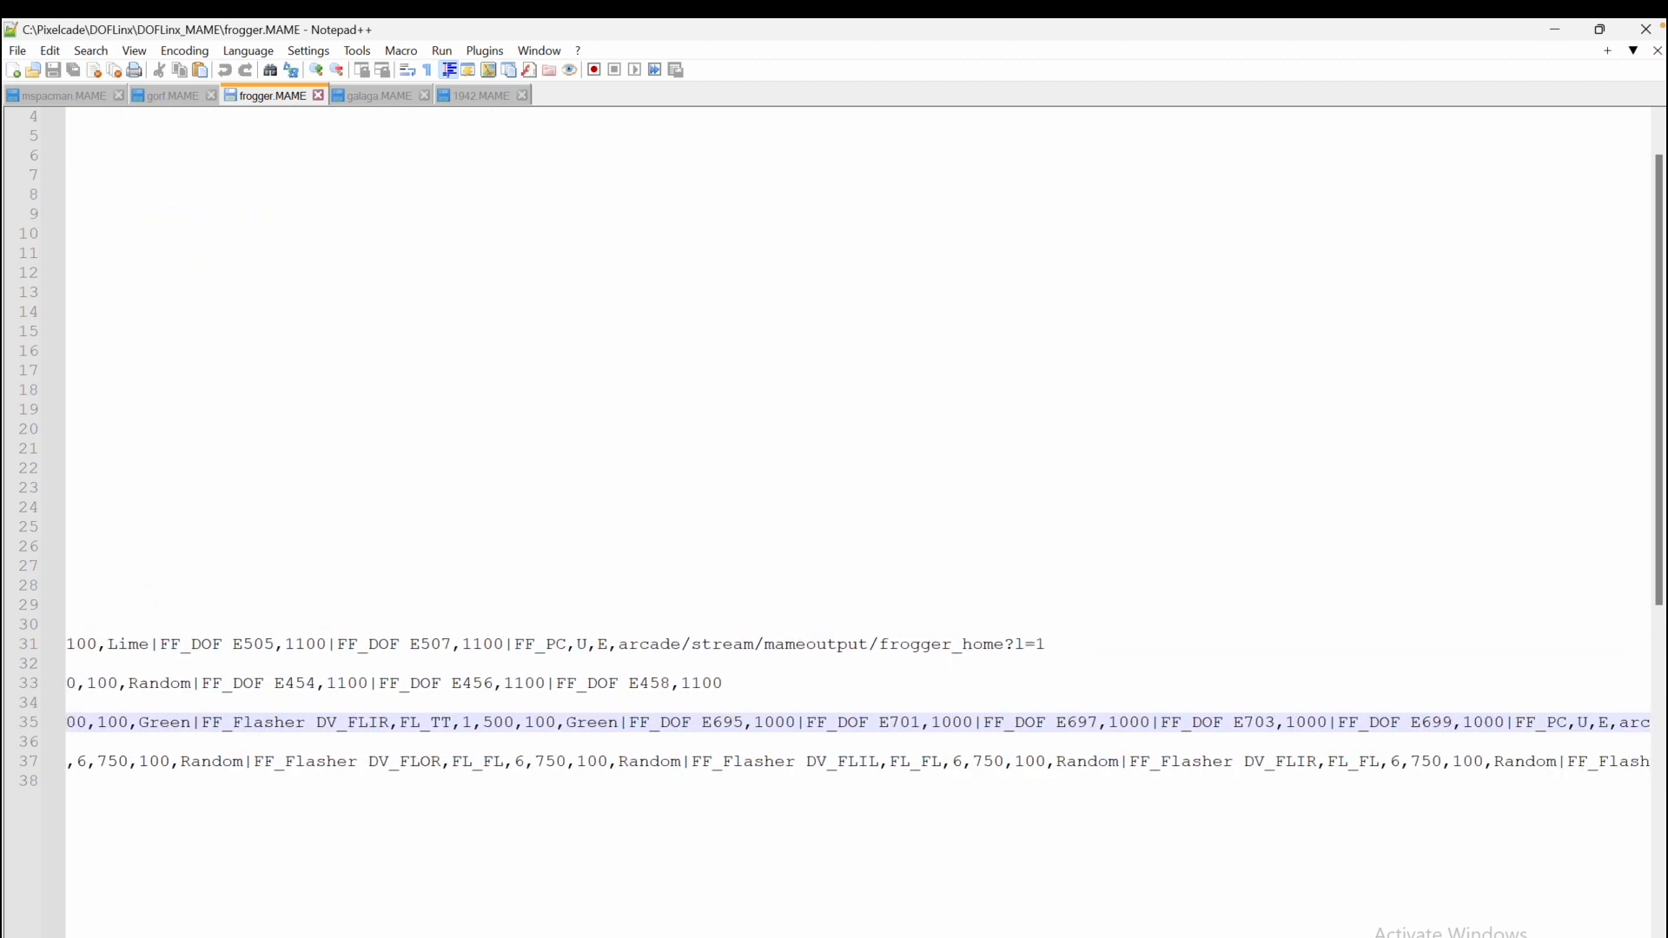
{"action": "scroll", "coordinate": [1450, 932], "scroll_direction": "right", "scroll_amount": 2}
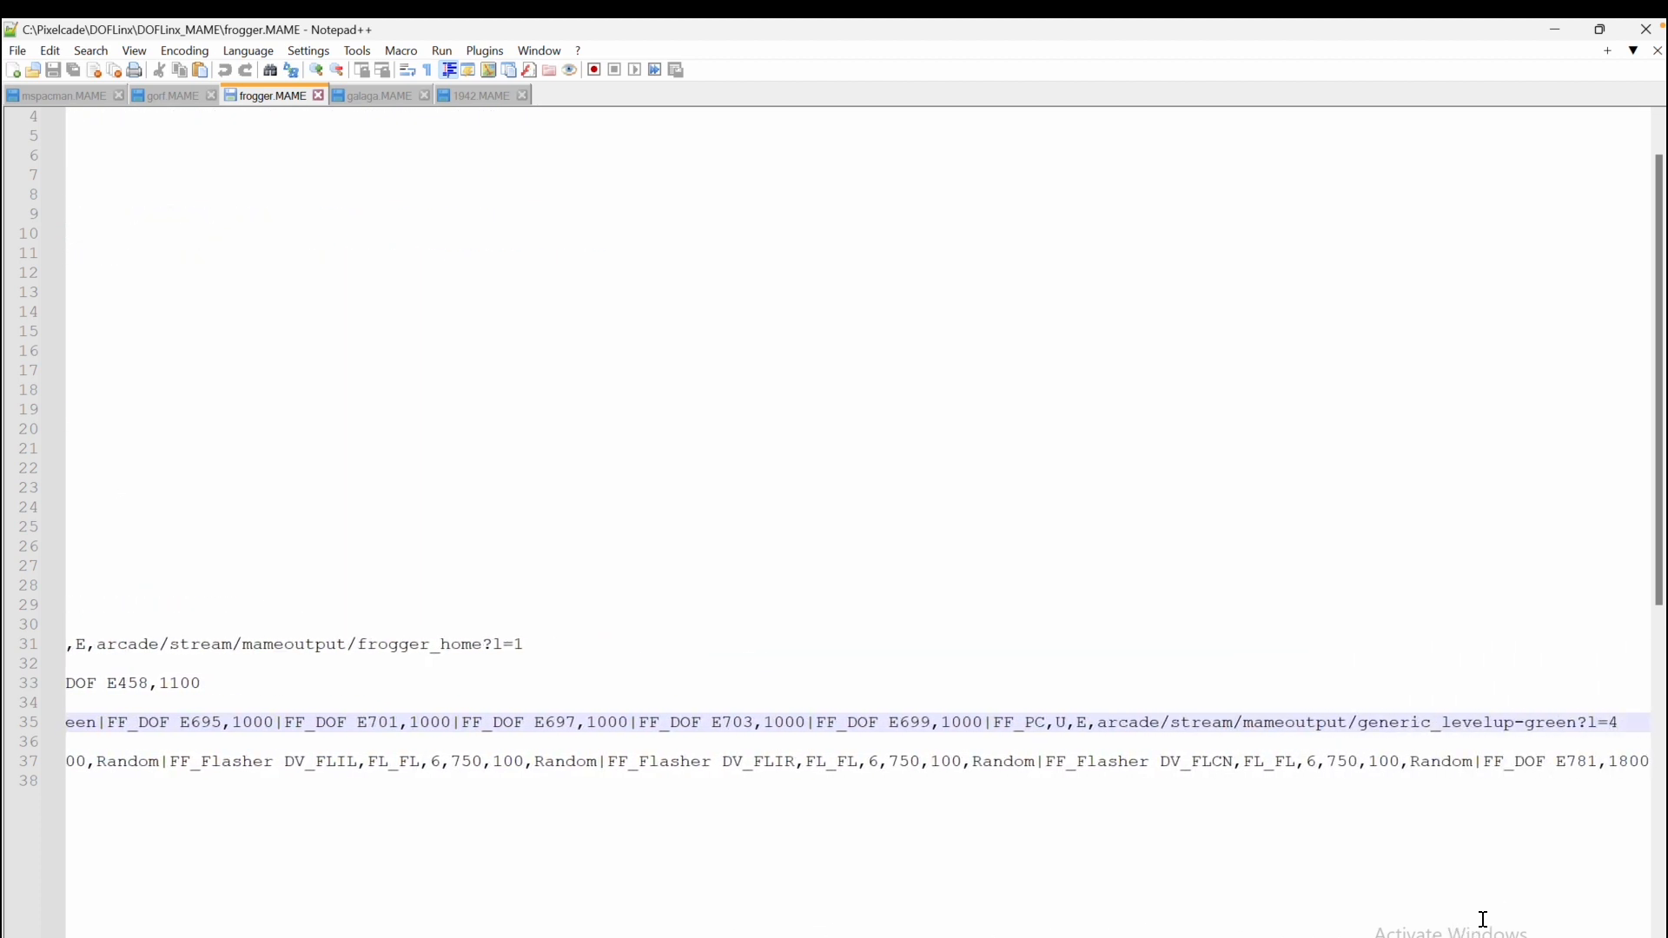
{"action": "left_click", "coordinate": [1461, 719]}
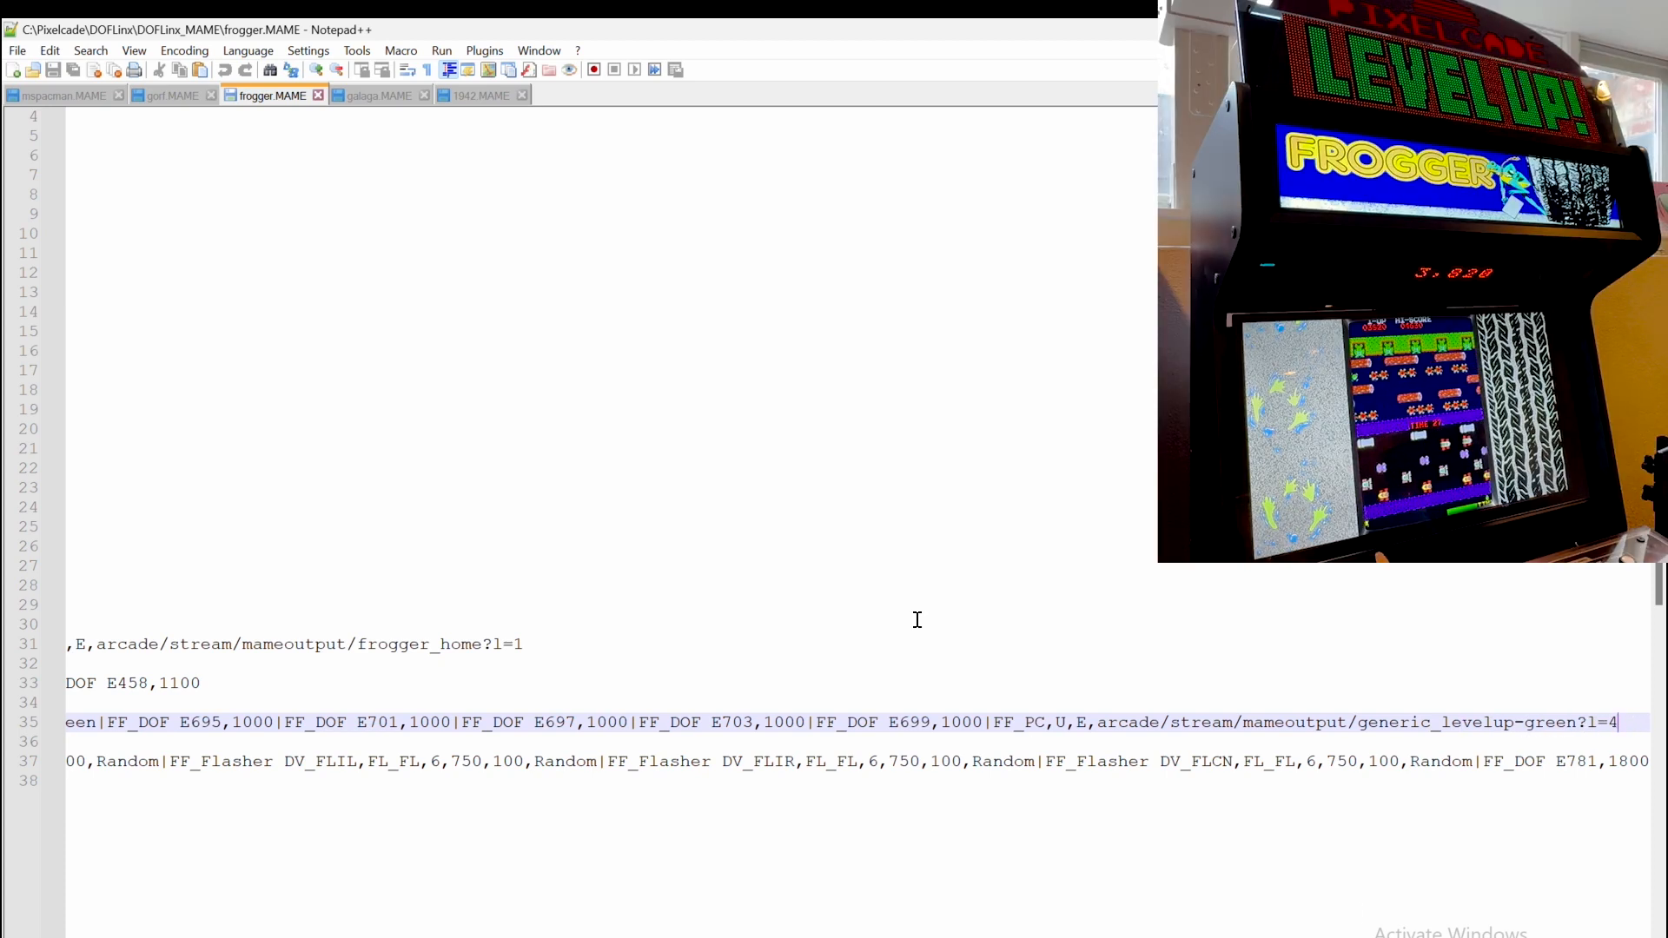
Return to the 1942.MAME file and examine the 50-point score line
{"action": "left_click", "coordinate": [474, 97]}
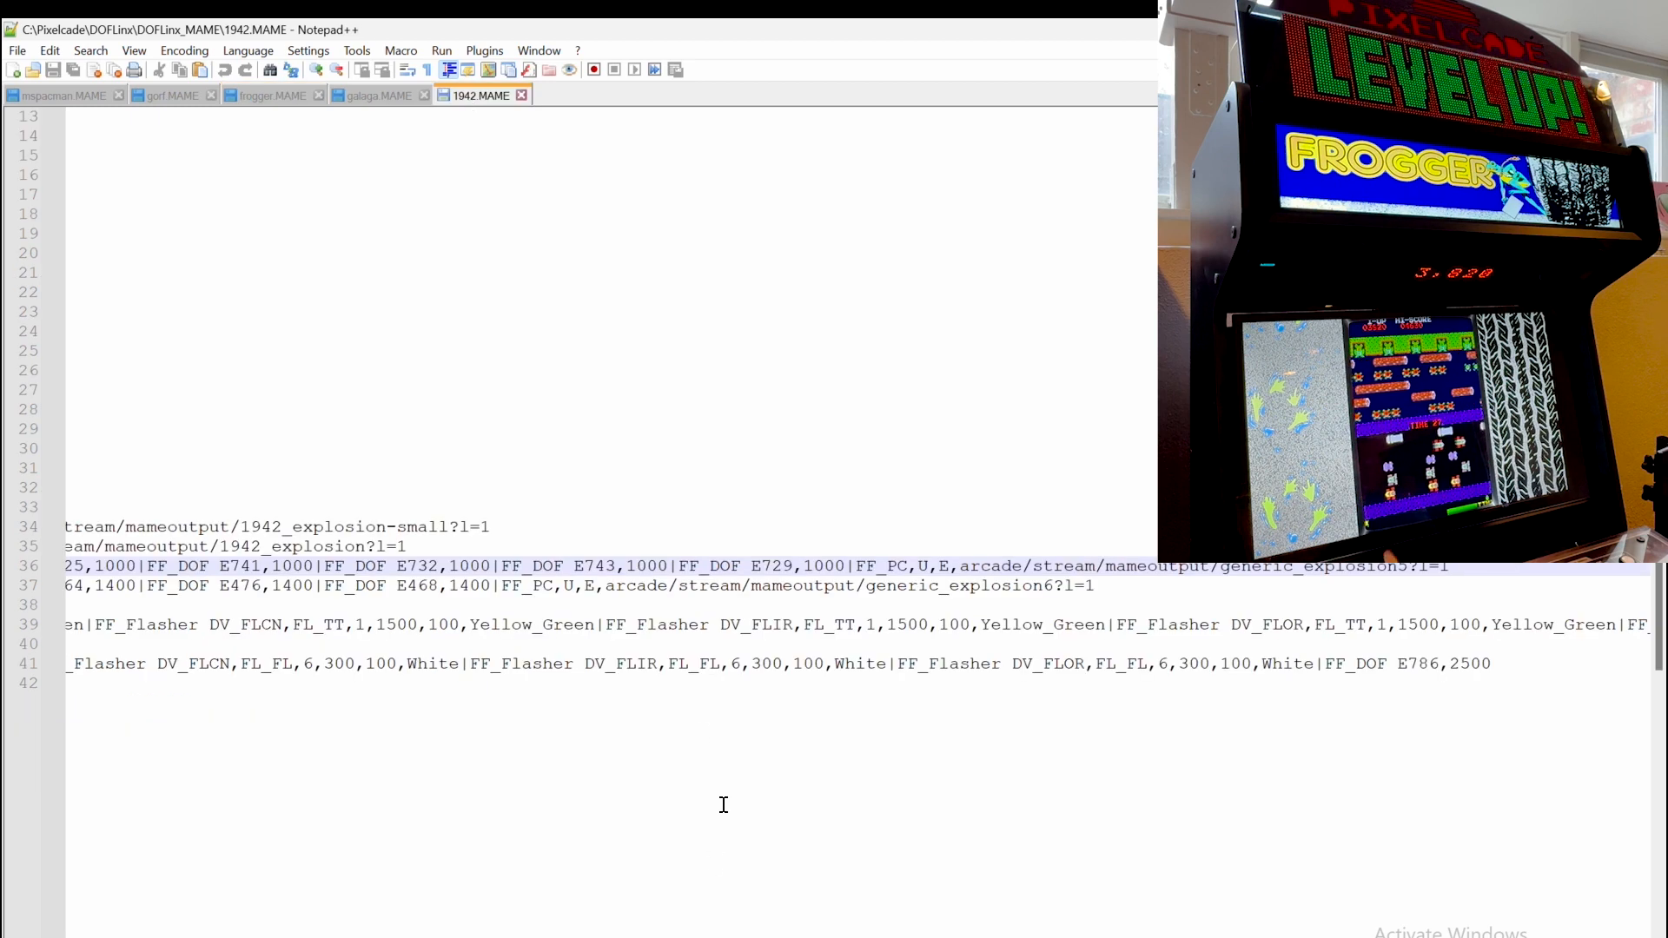
{"action": "left_click_drag", "start_coordinate": [362, 527], "coordinate": [7, 543]}
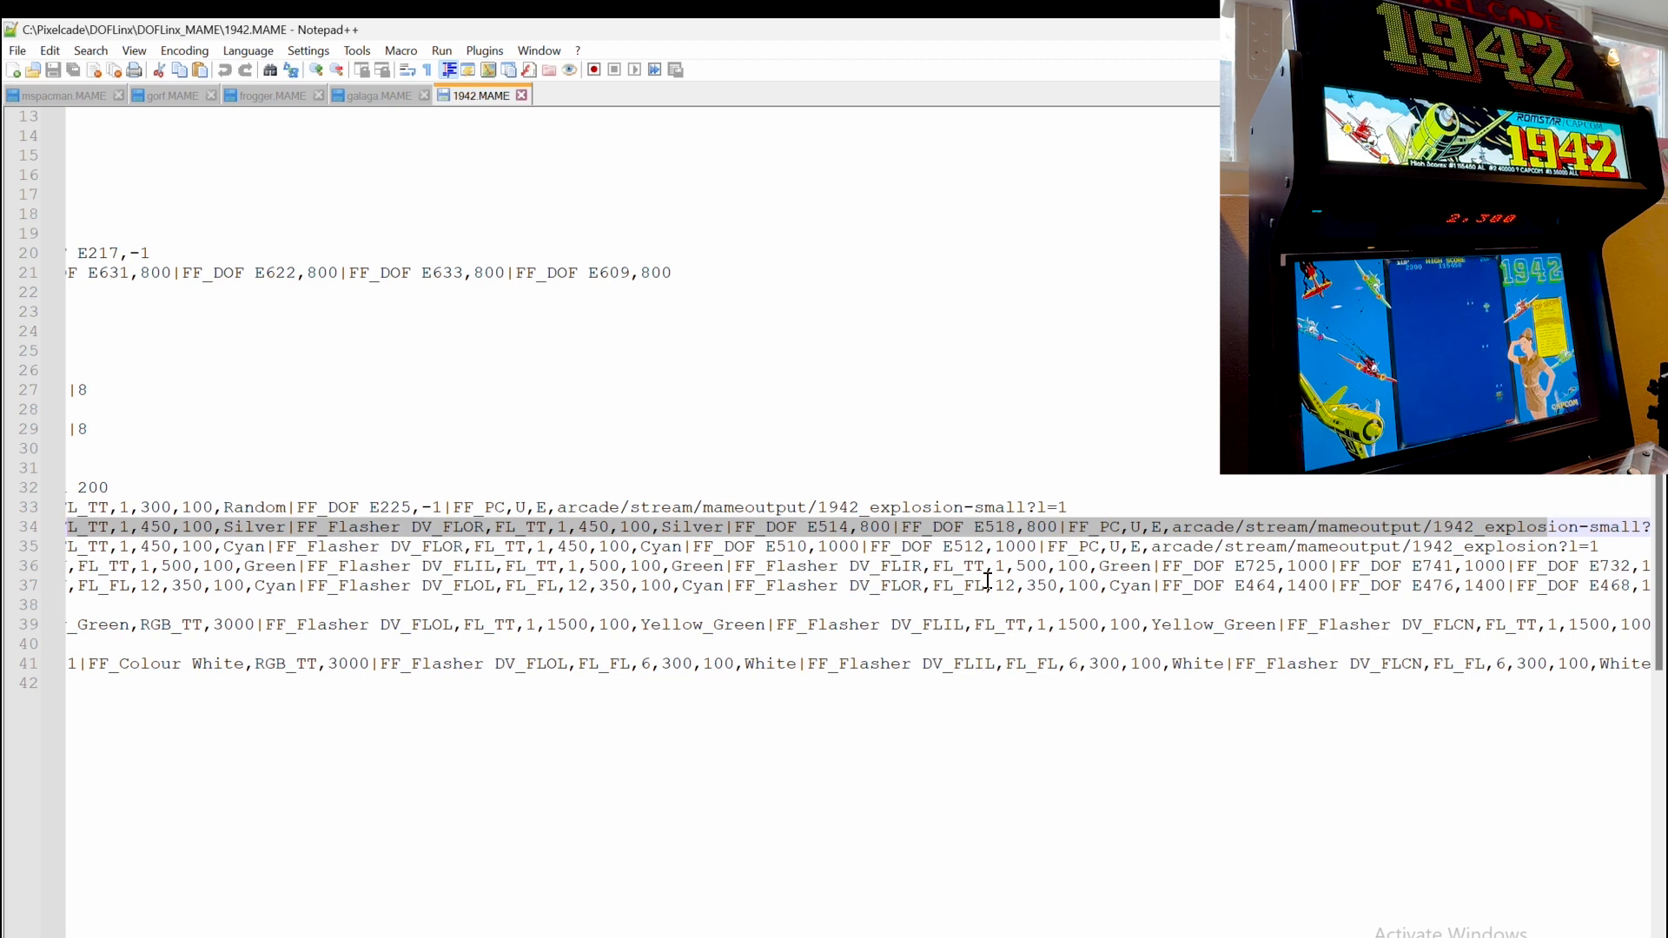
{"action": "scroll", "coordinate": [858, 390], "scroll_direction": "left", "scroll_amount": 5}
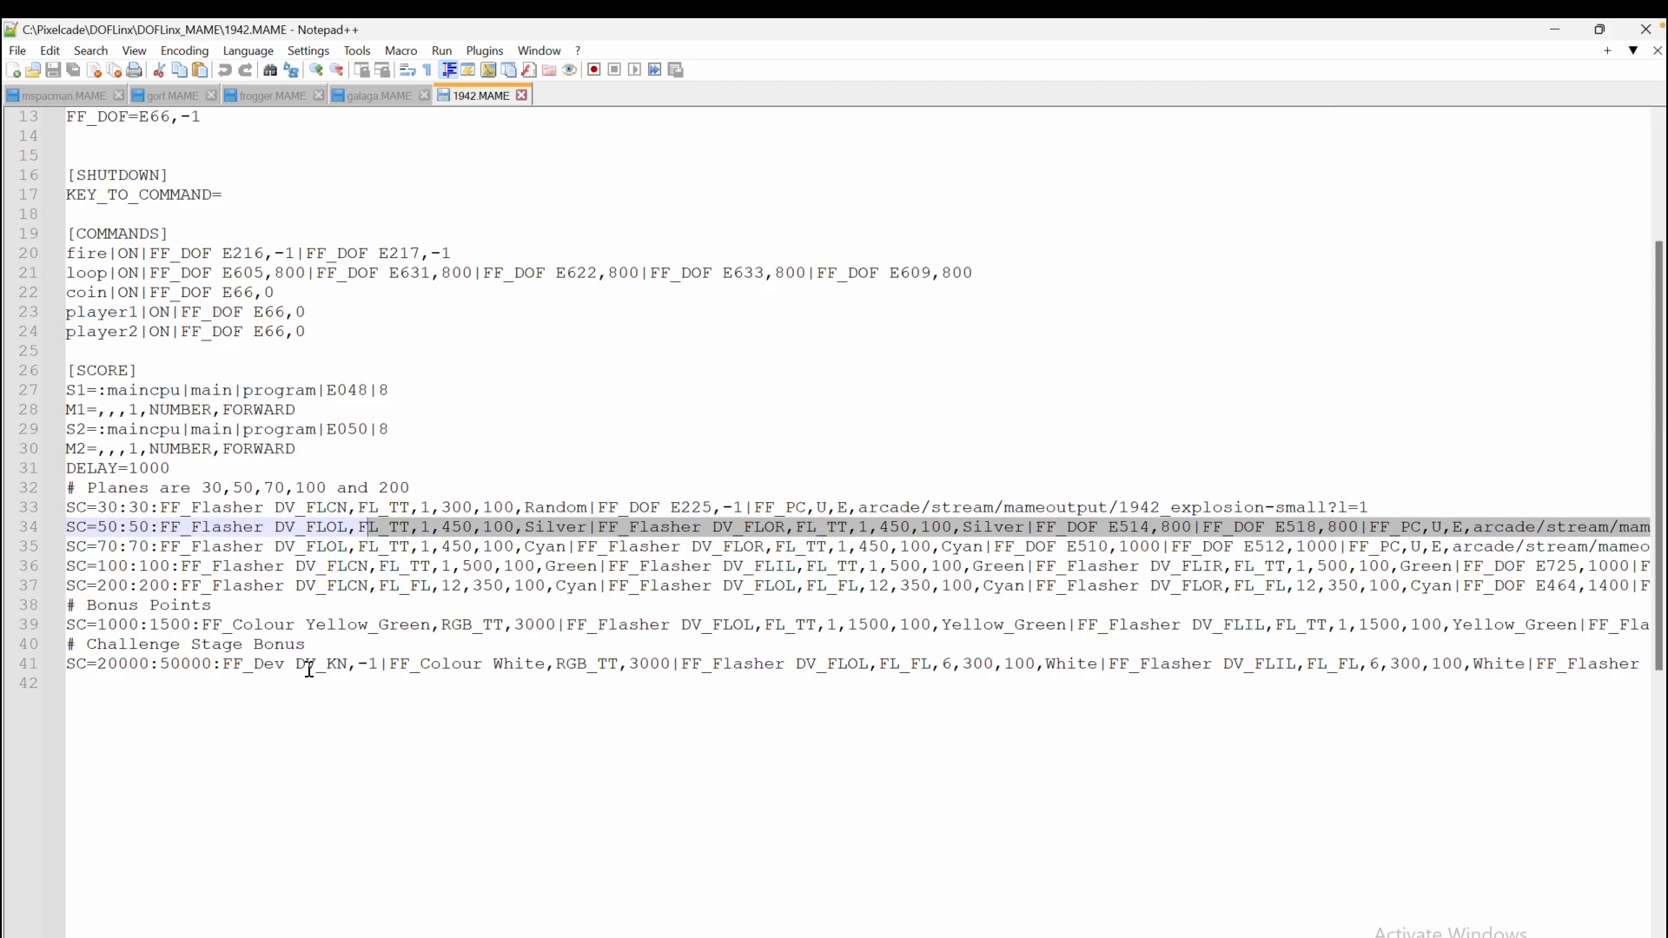
Open the gorf.MAME file and examine its lamp commands and the PIXELCADE_REPLACE_LED_MARQUEE_AFTER_ANIMATION startup setting
{"action": "left_click", "coordinate": [166, 97]}
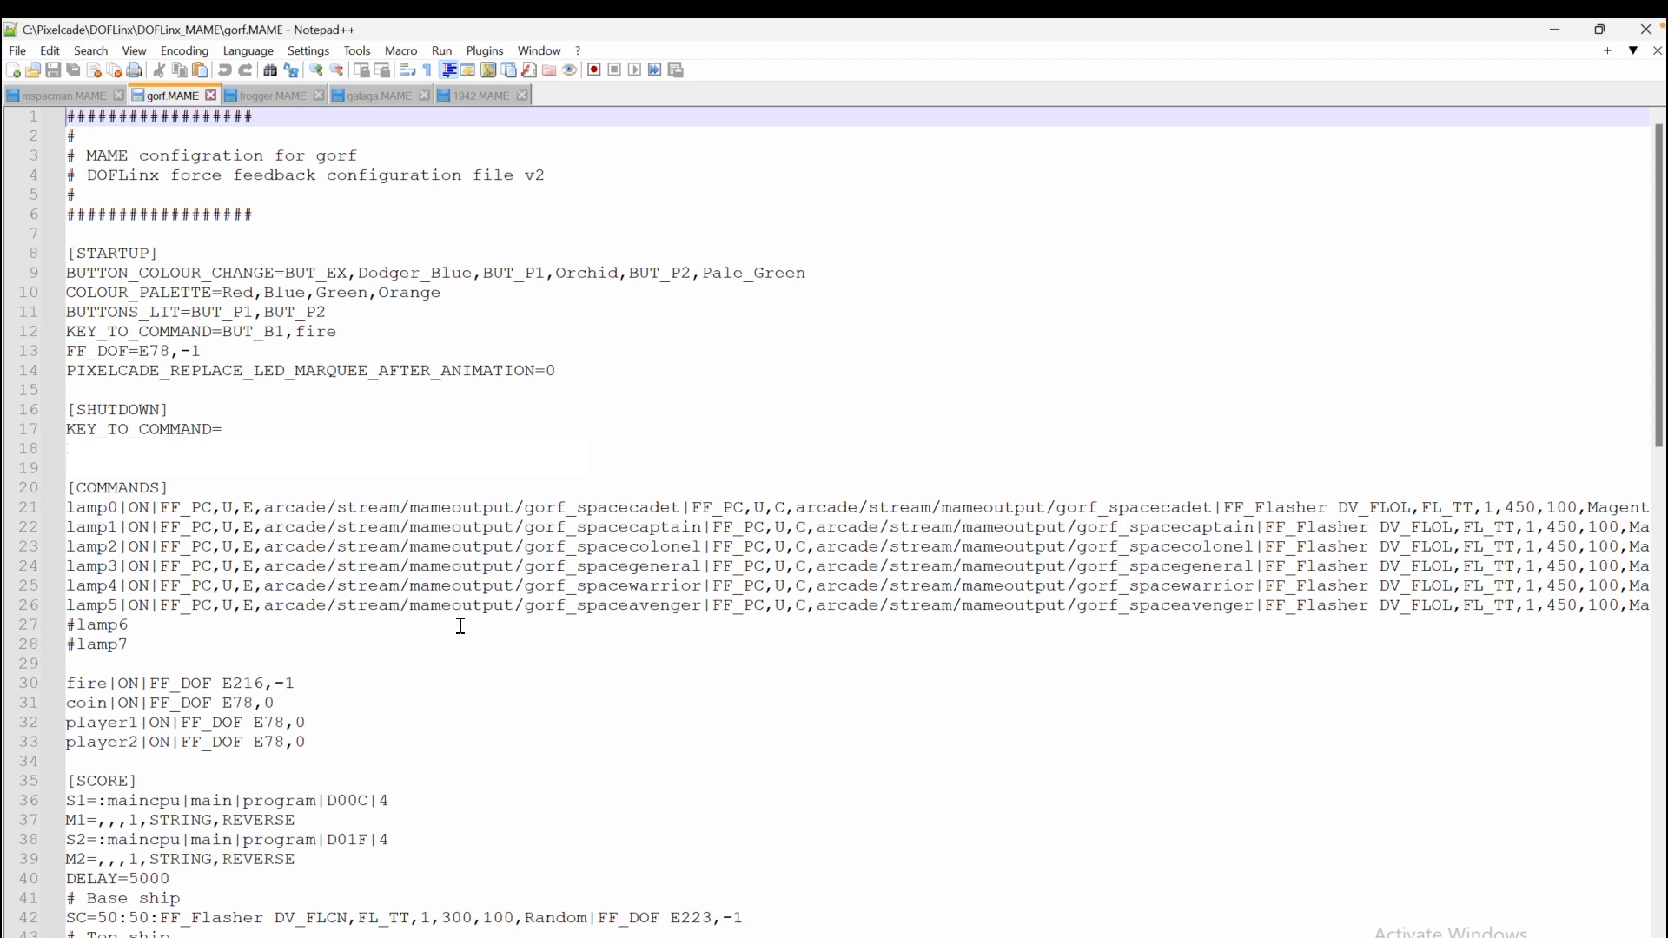
{"action": "scroll", "coordinate": [460, 625], "scroll_direction": "down", "scroll_amount": 2}
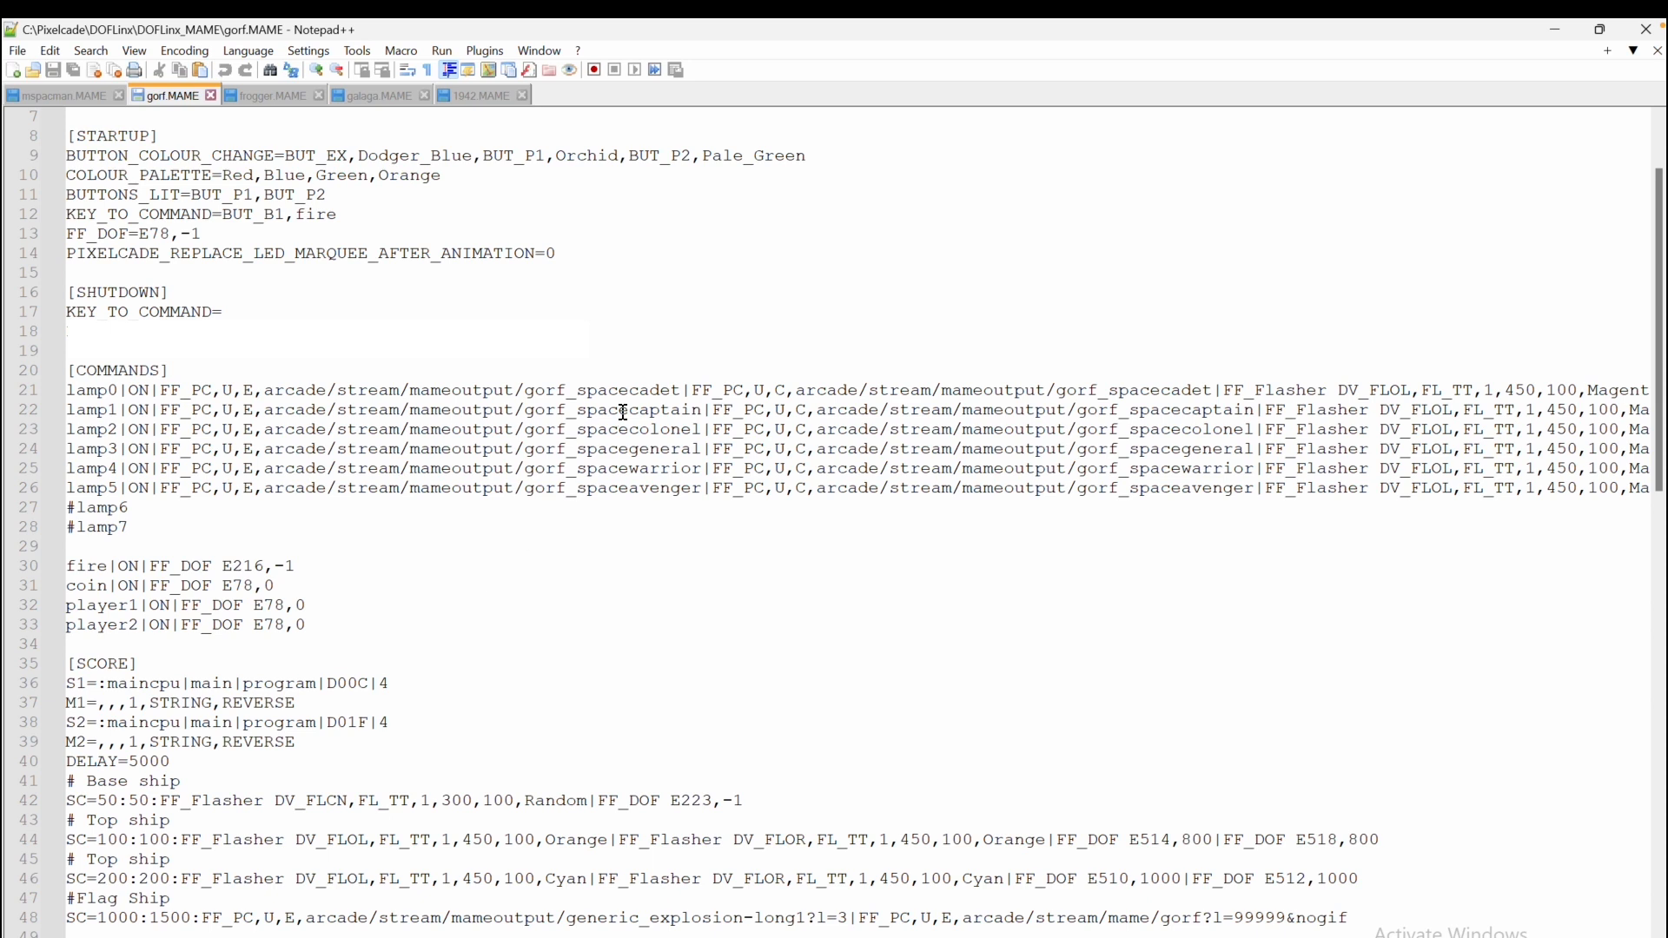
{"action": "left_click", "coordinate": [526, 390]}
{"action": "left_click_drag", "start_coordinate": [527, 390], "coordinate": [680, 391]}
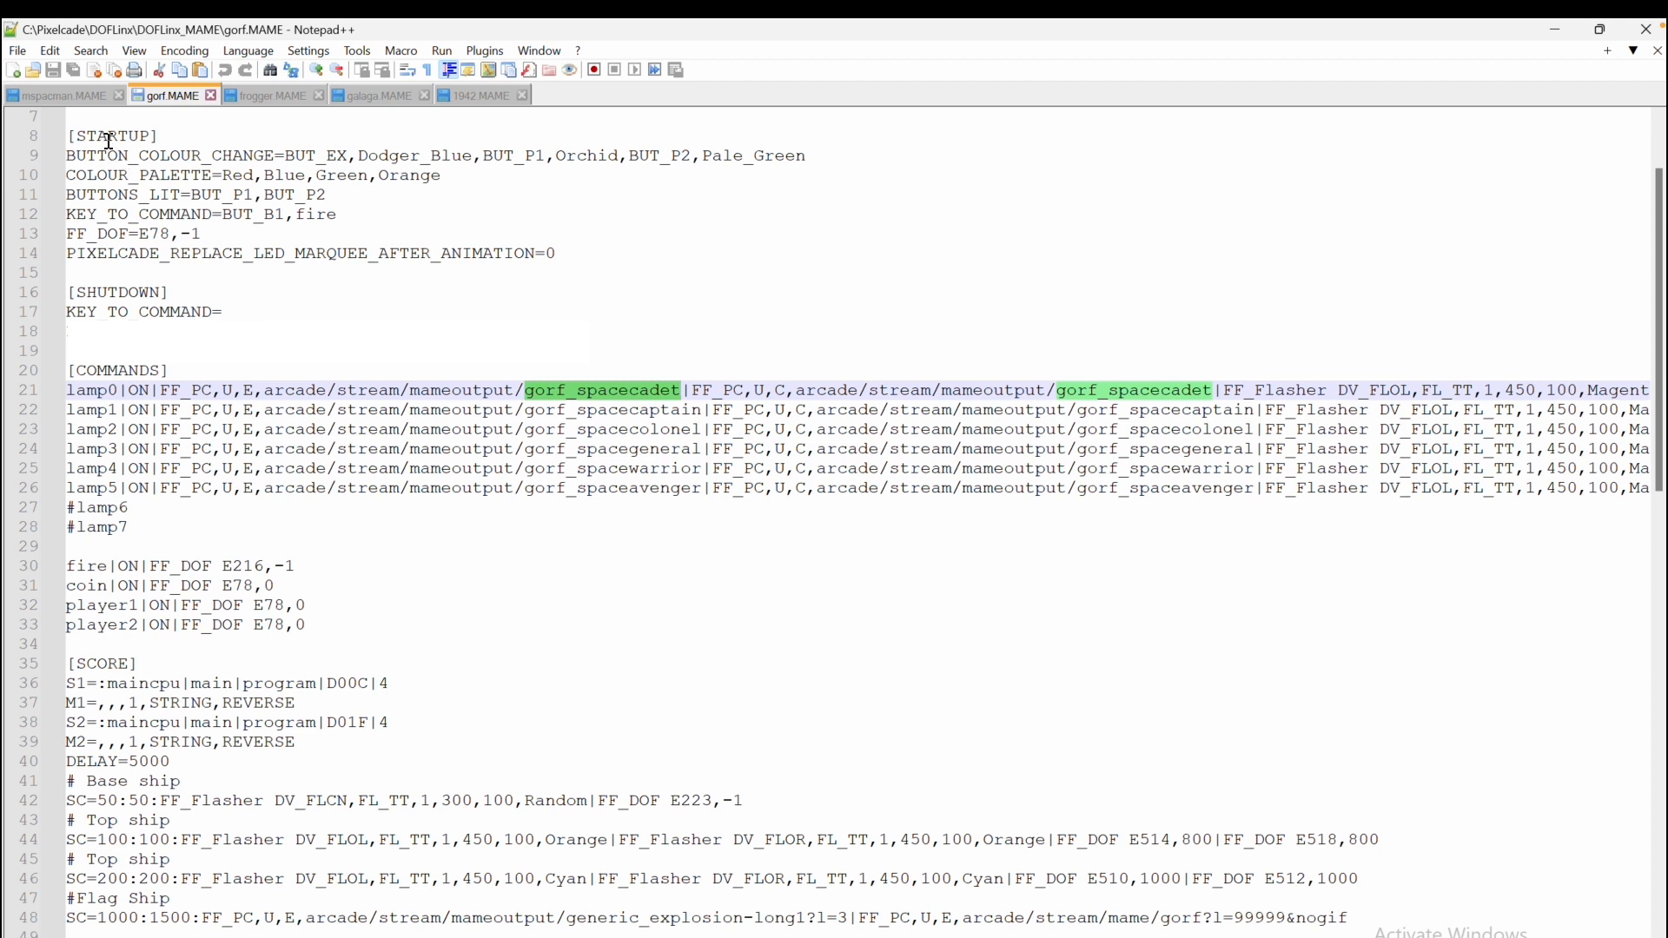
{"action": "left_click_drag", "start_coordinate": [69, 252], "coordinate": [612, 254]}
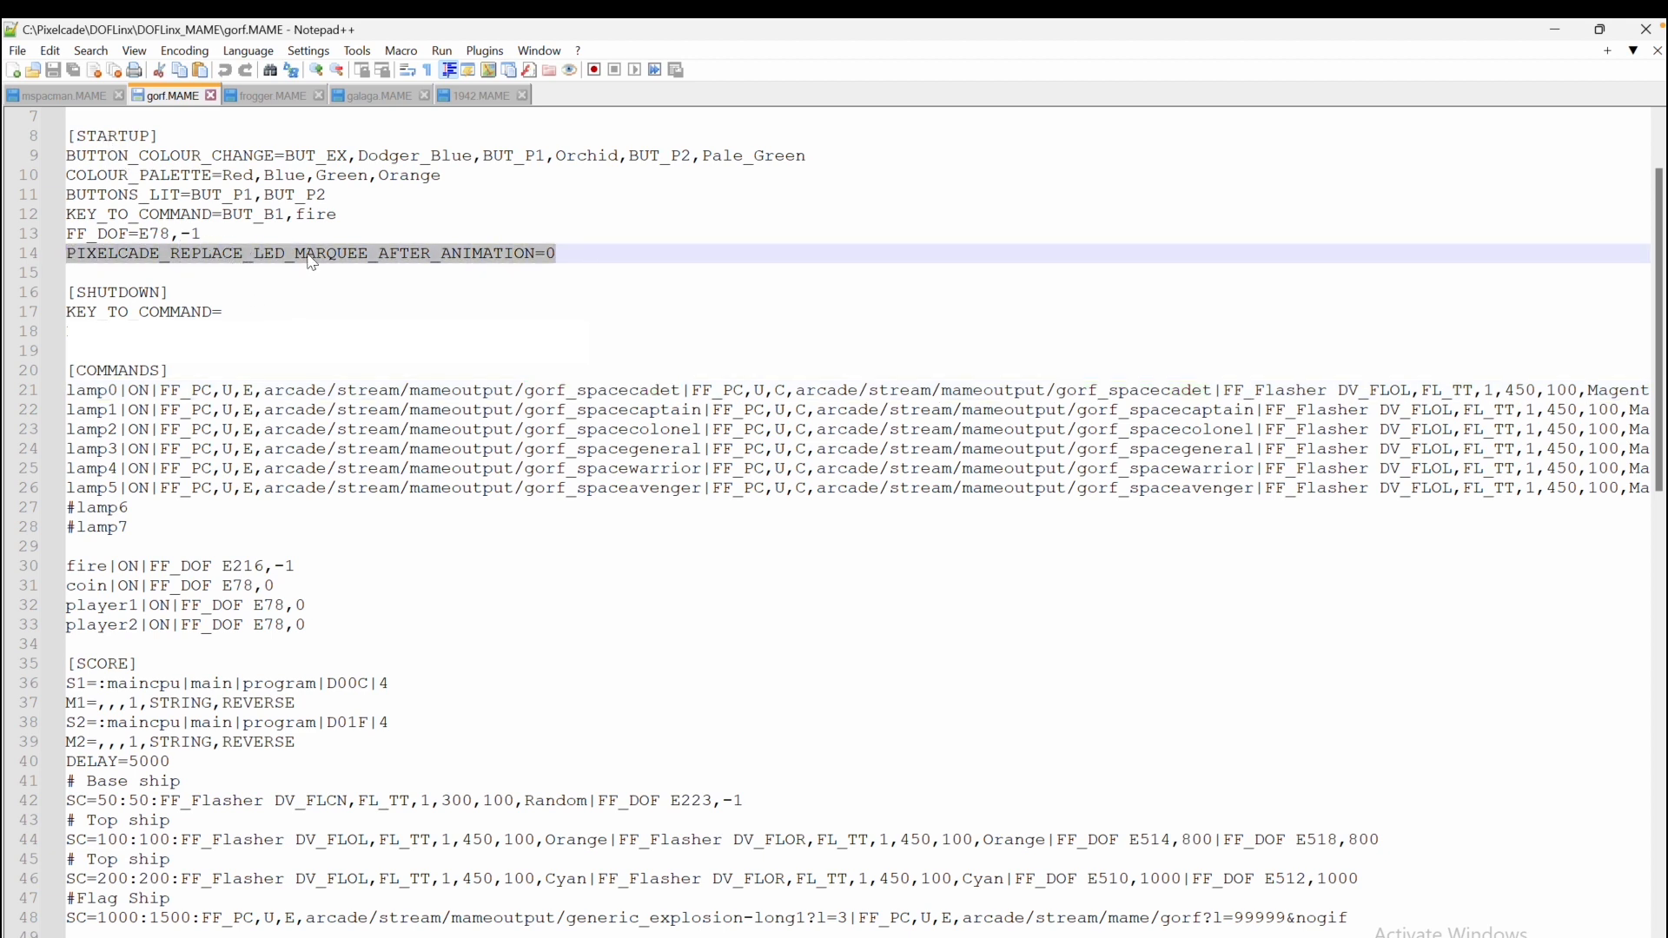
{"action": "left_click", "coordinate": [461, 253]}
{"action": "left_click", "coordinate": [569, 252]}
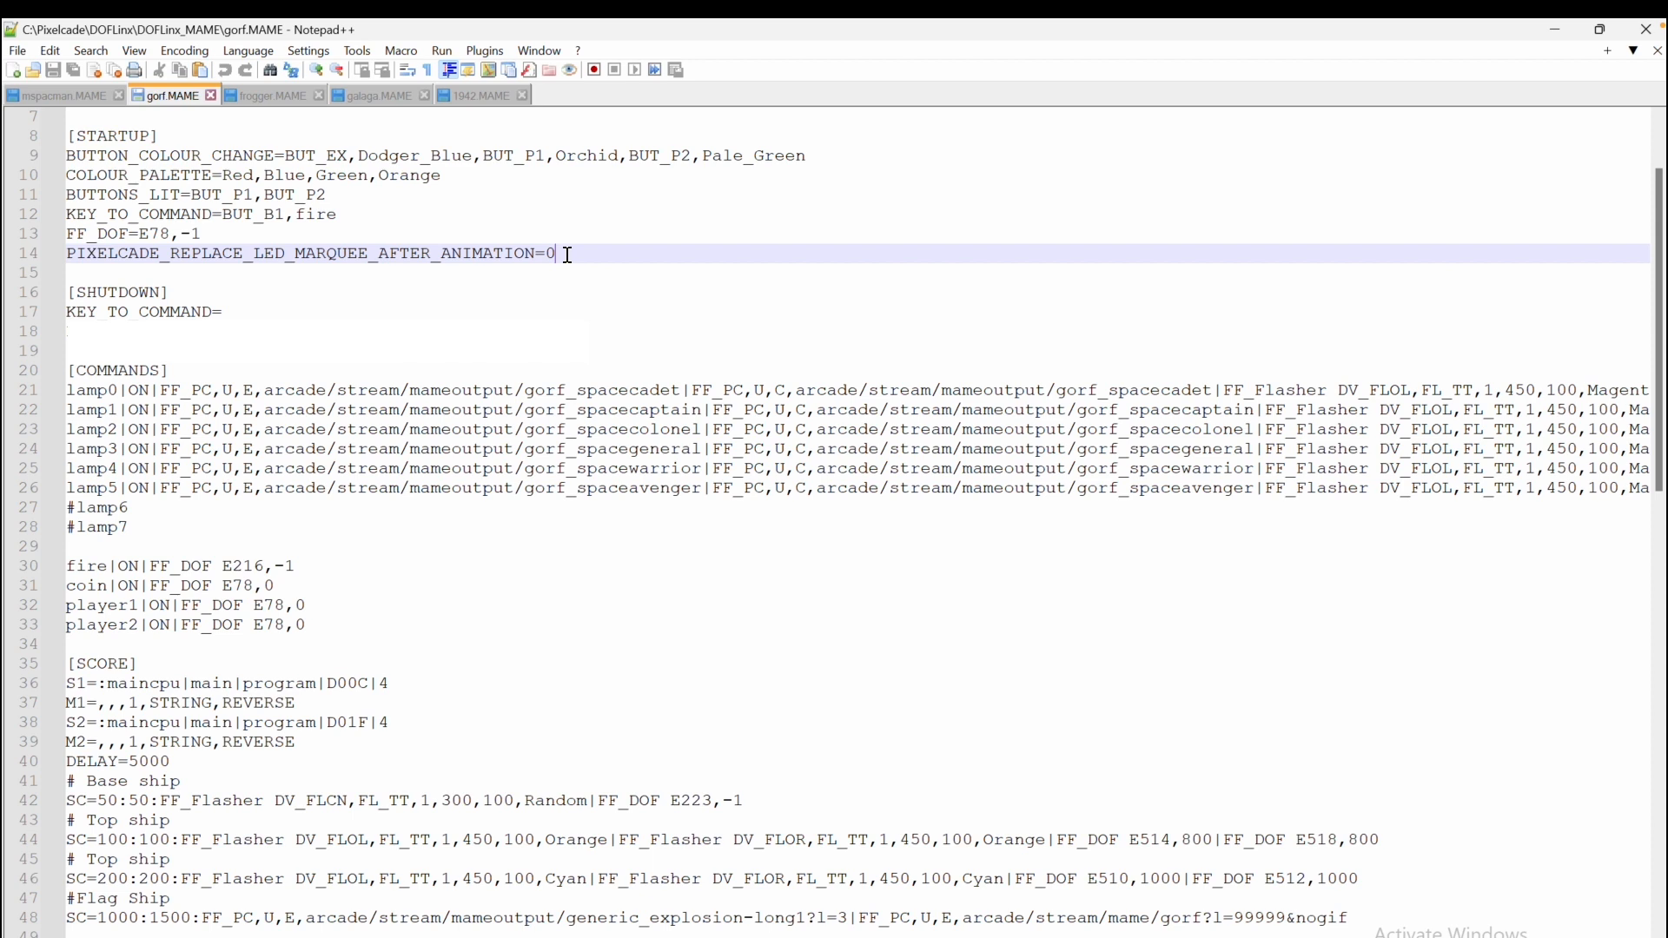
{"action": "left_click", "coordinate": [391, 332]}
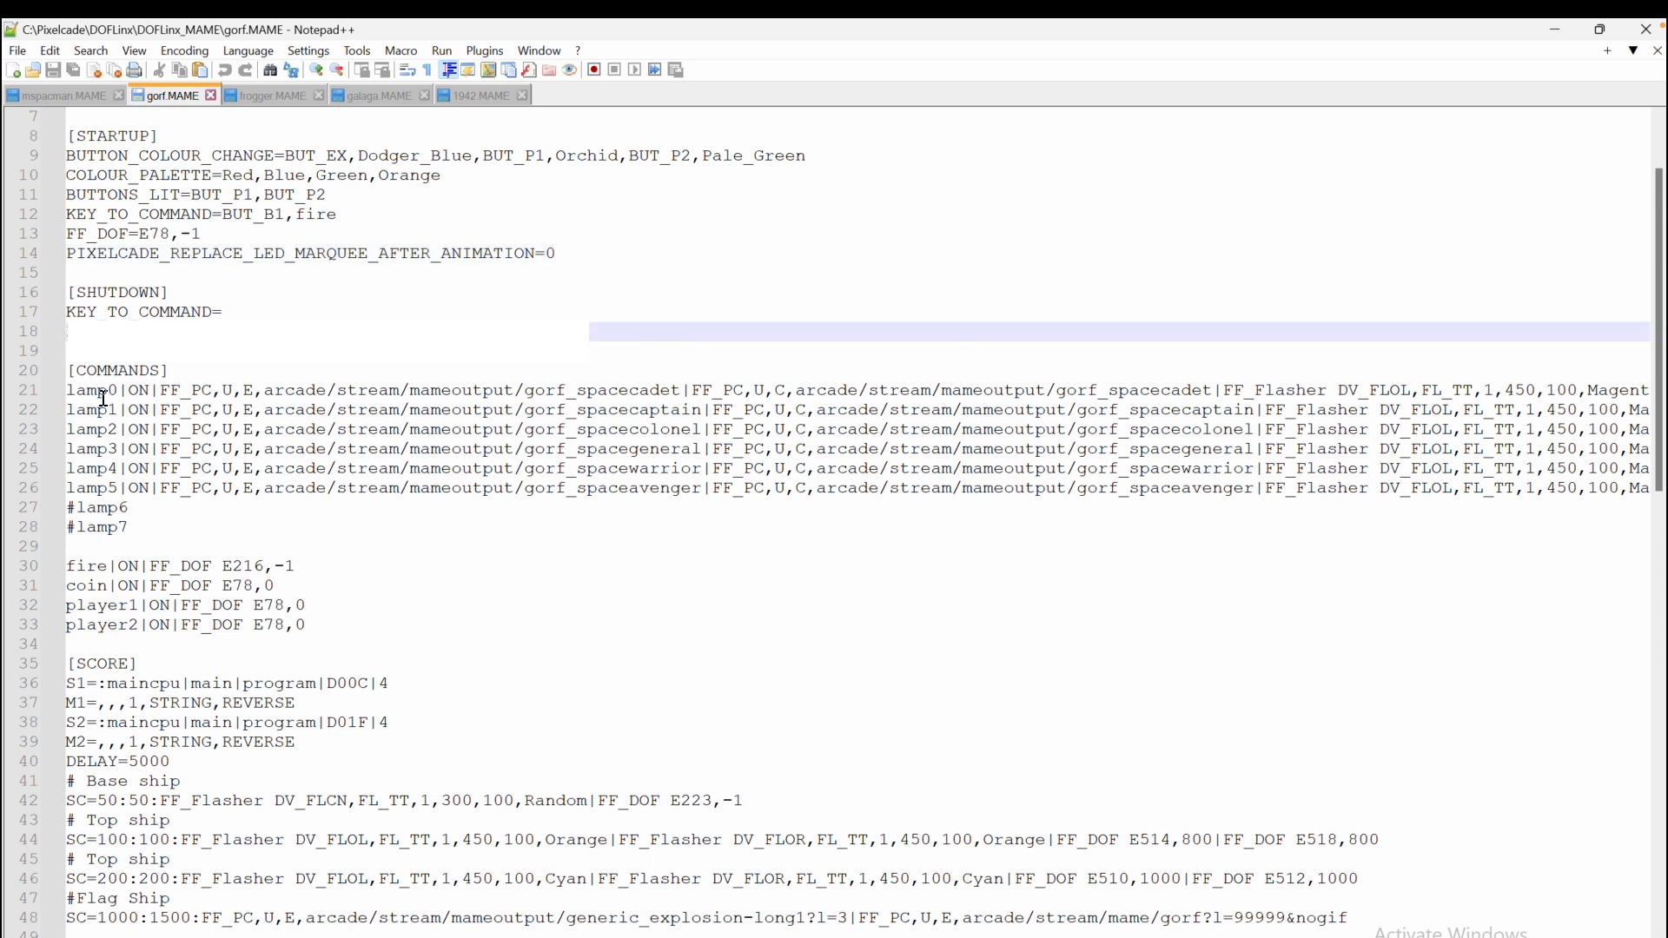
Examine the lamp0 command's first FF_PC entry that streams gorf_spacecadet with the U,E parameters
{"action": "left_click_drag", "start_coordinate": [70, 391], "coordinate": [119, 392]}
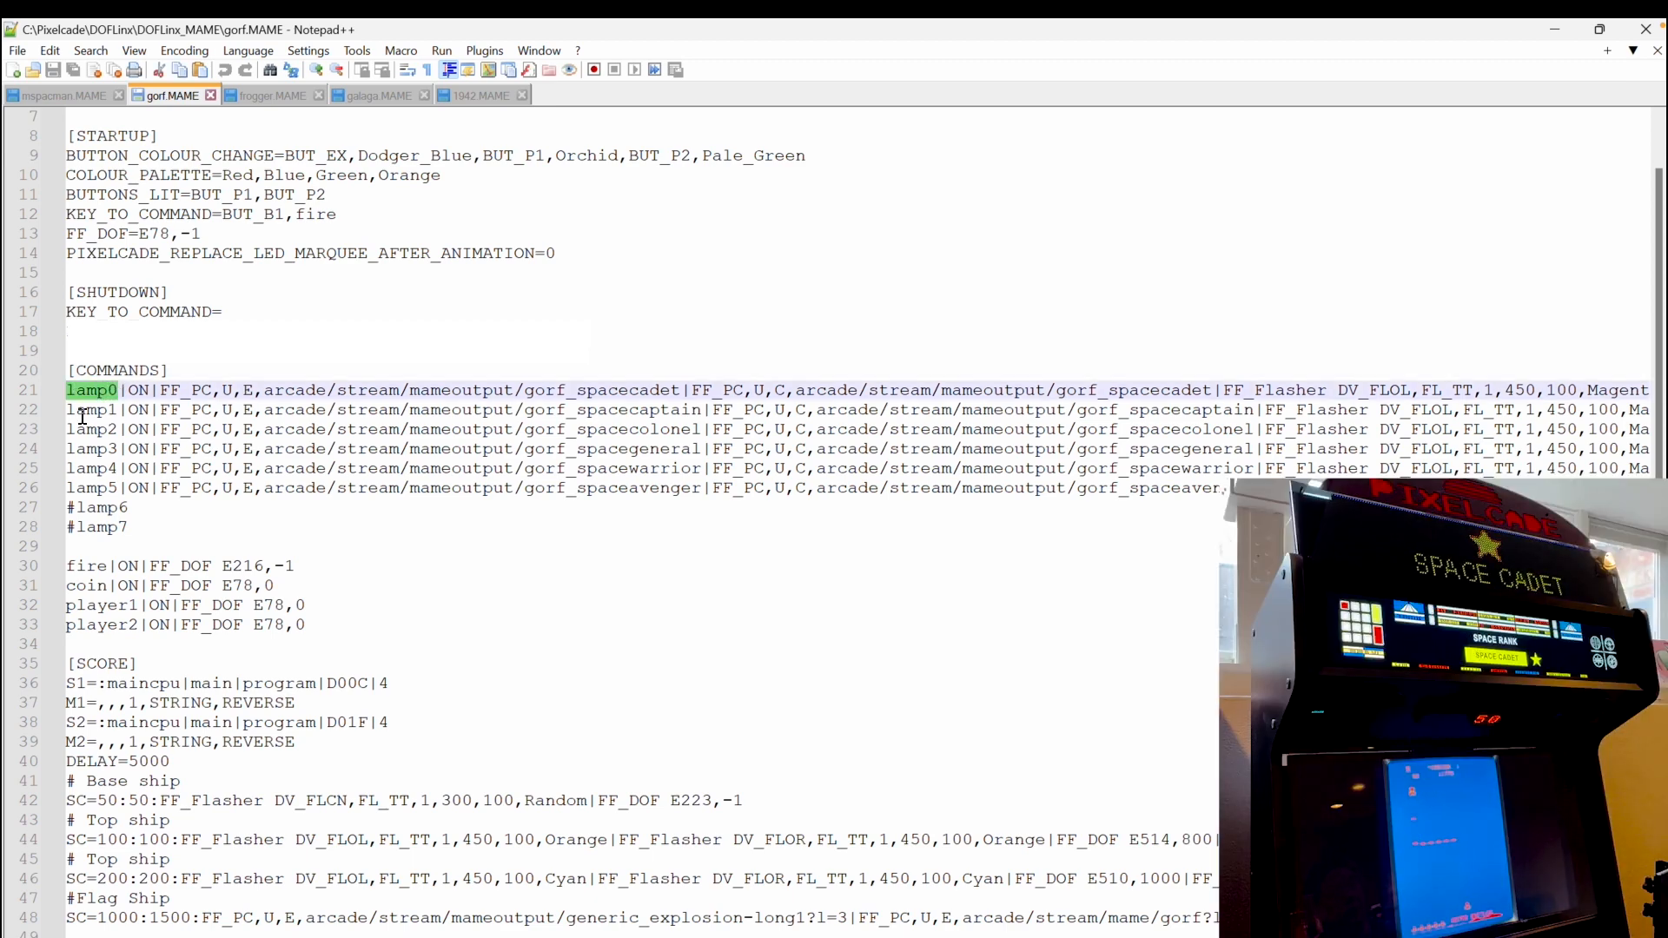
{"action": "left_click", "coordinate": [87, 408]}
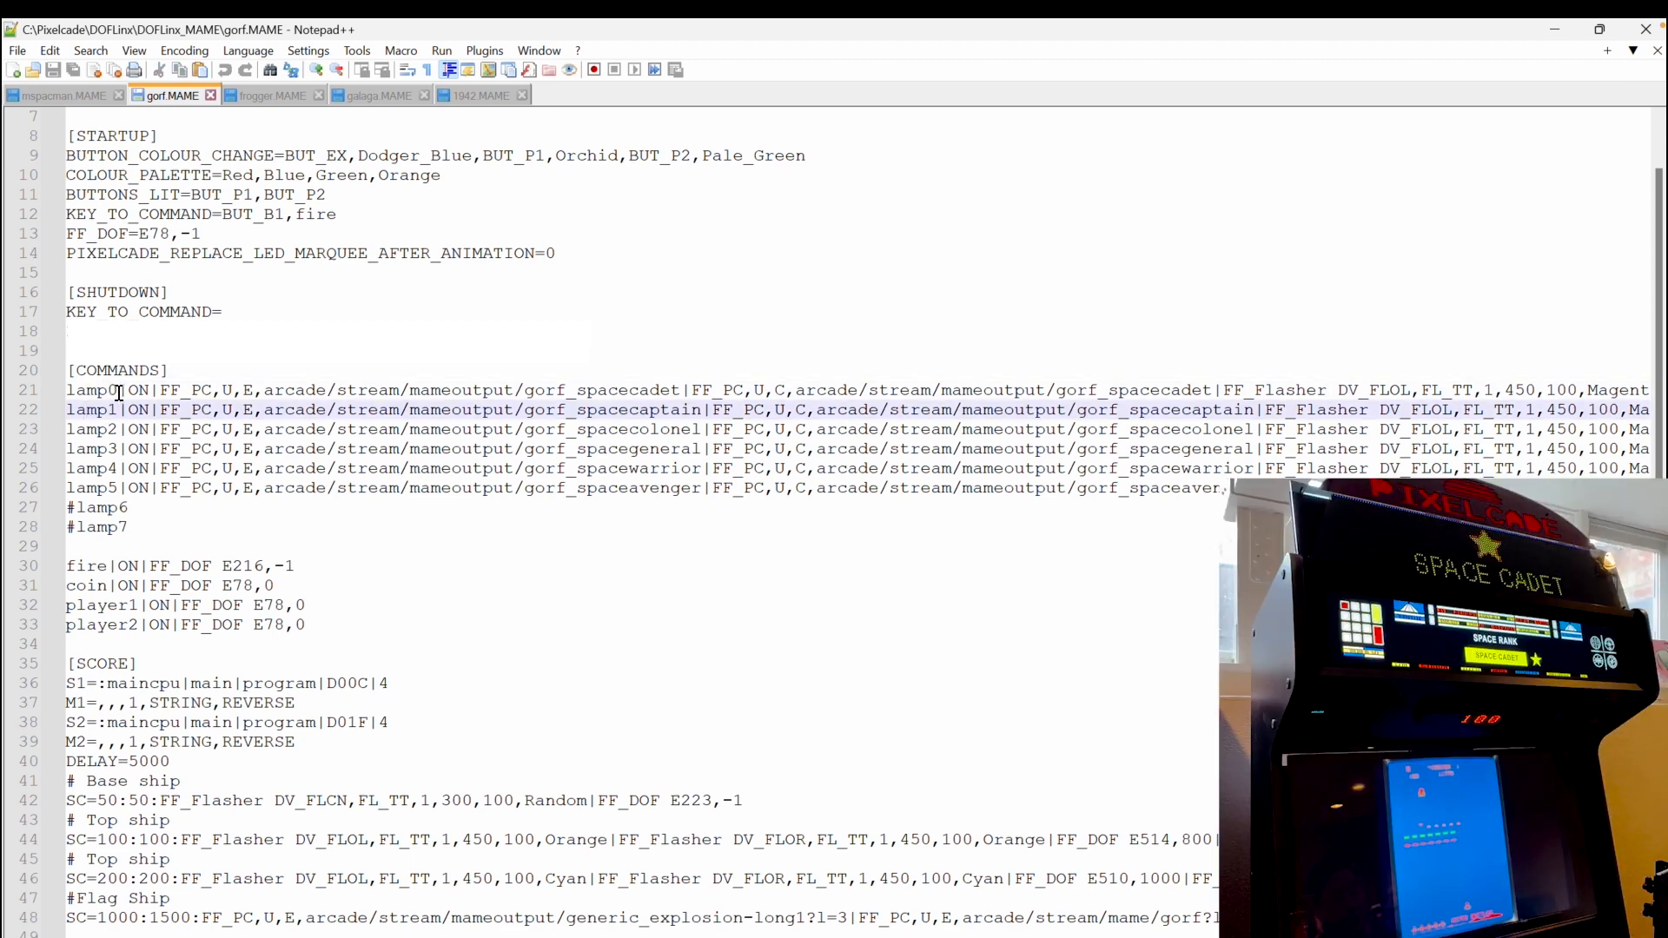
{"action": "left_click_drag", "start_coordinate": [264, 391], "coordinate": [682, 390]}
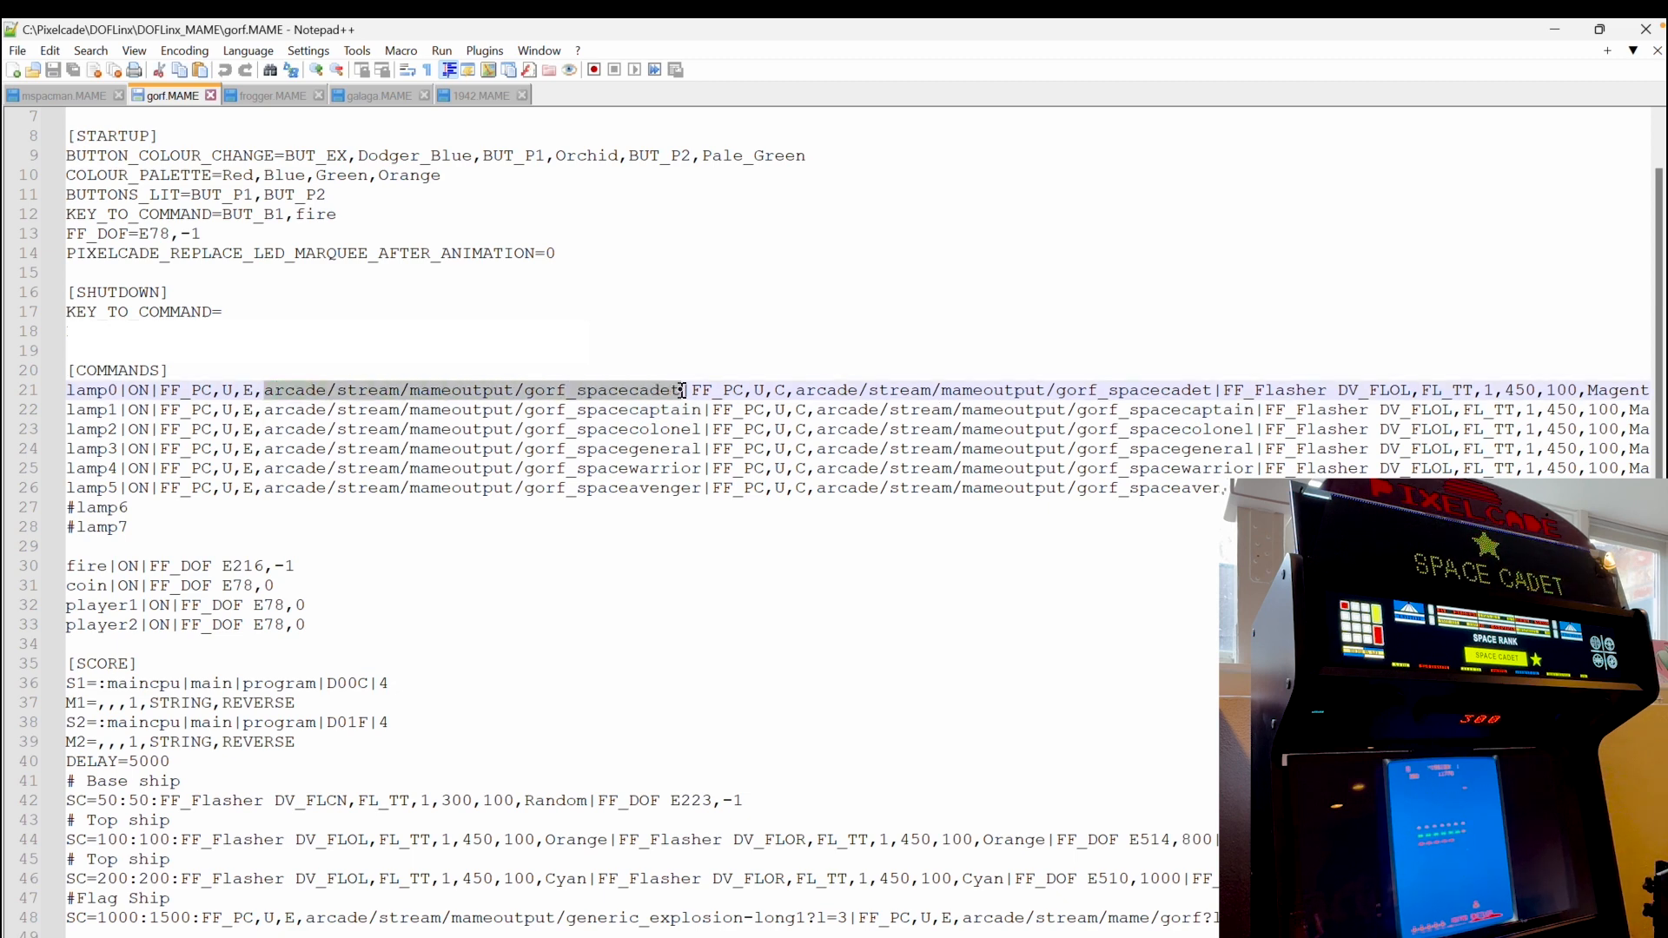
{"action": "scroll", "coordinate": [682, 390], "scroll_direction": "right", "scroll_amount": 5}
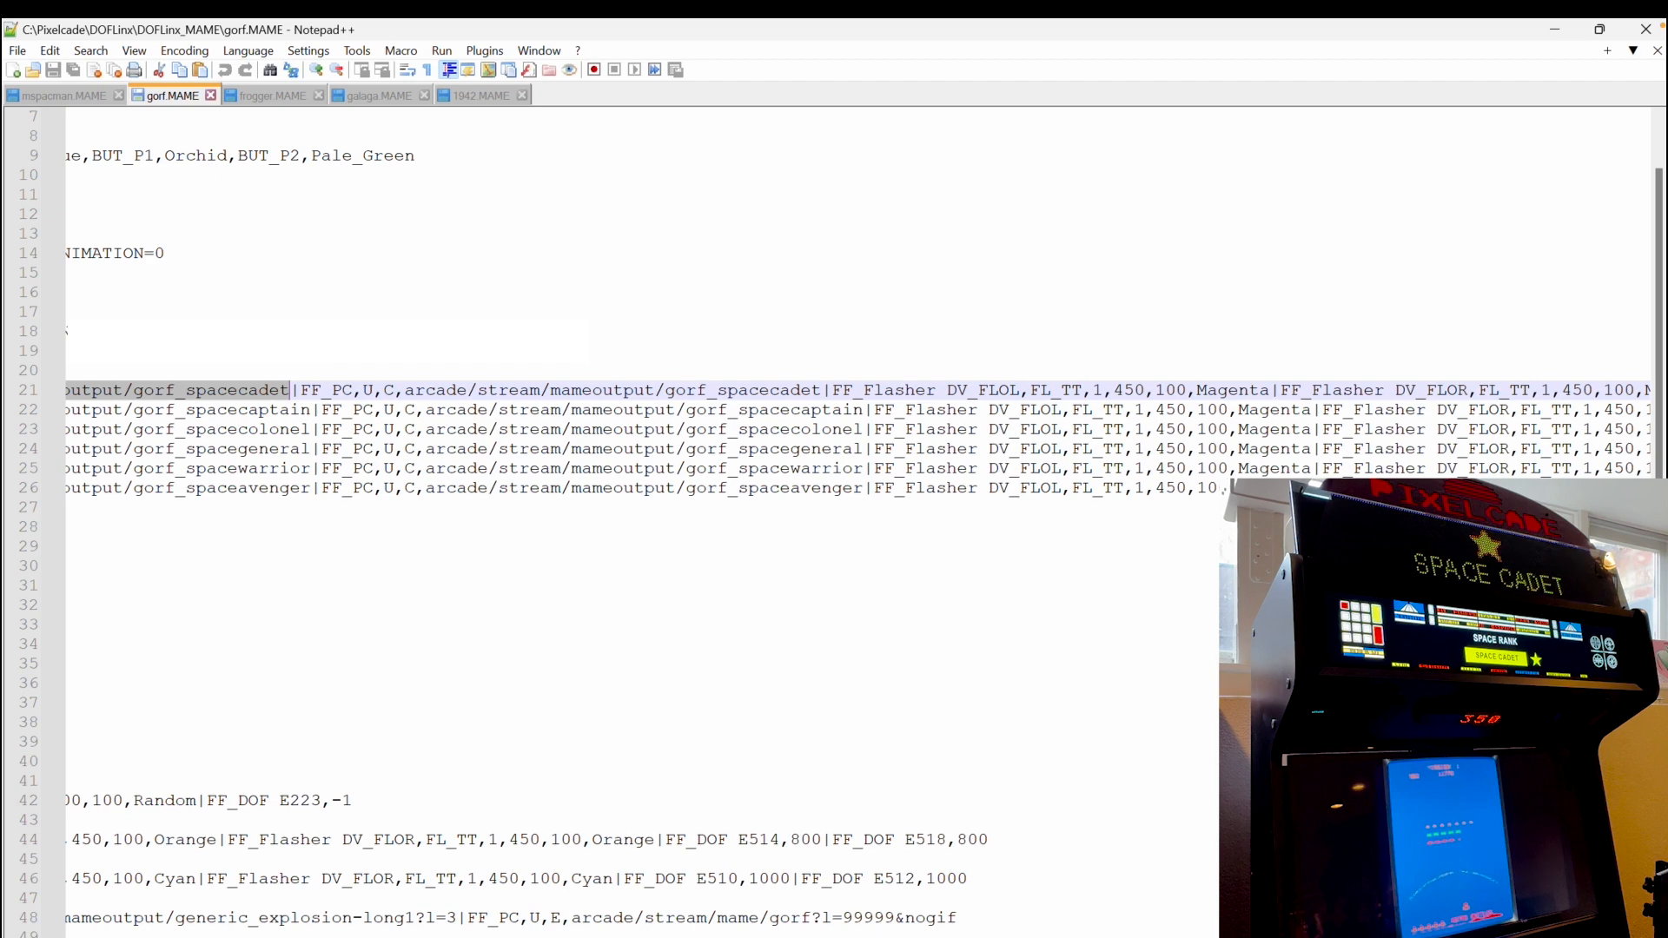
{"action": "scroll", "coordinate": [682, 390], "scroll_direction": "left", "scroll_amount": 4}
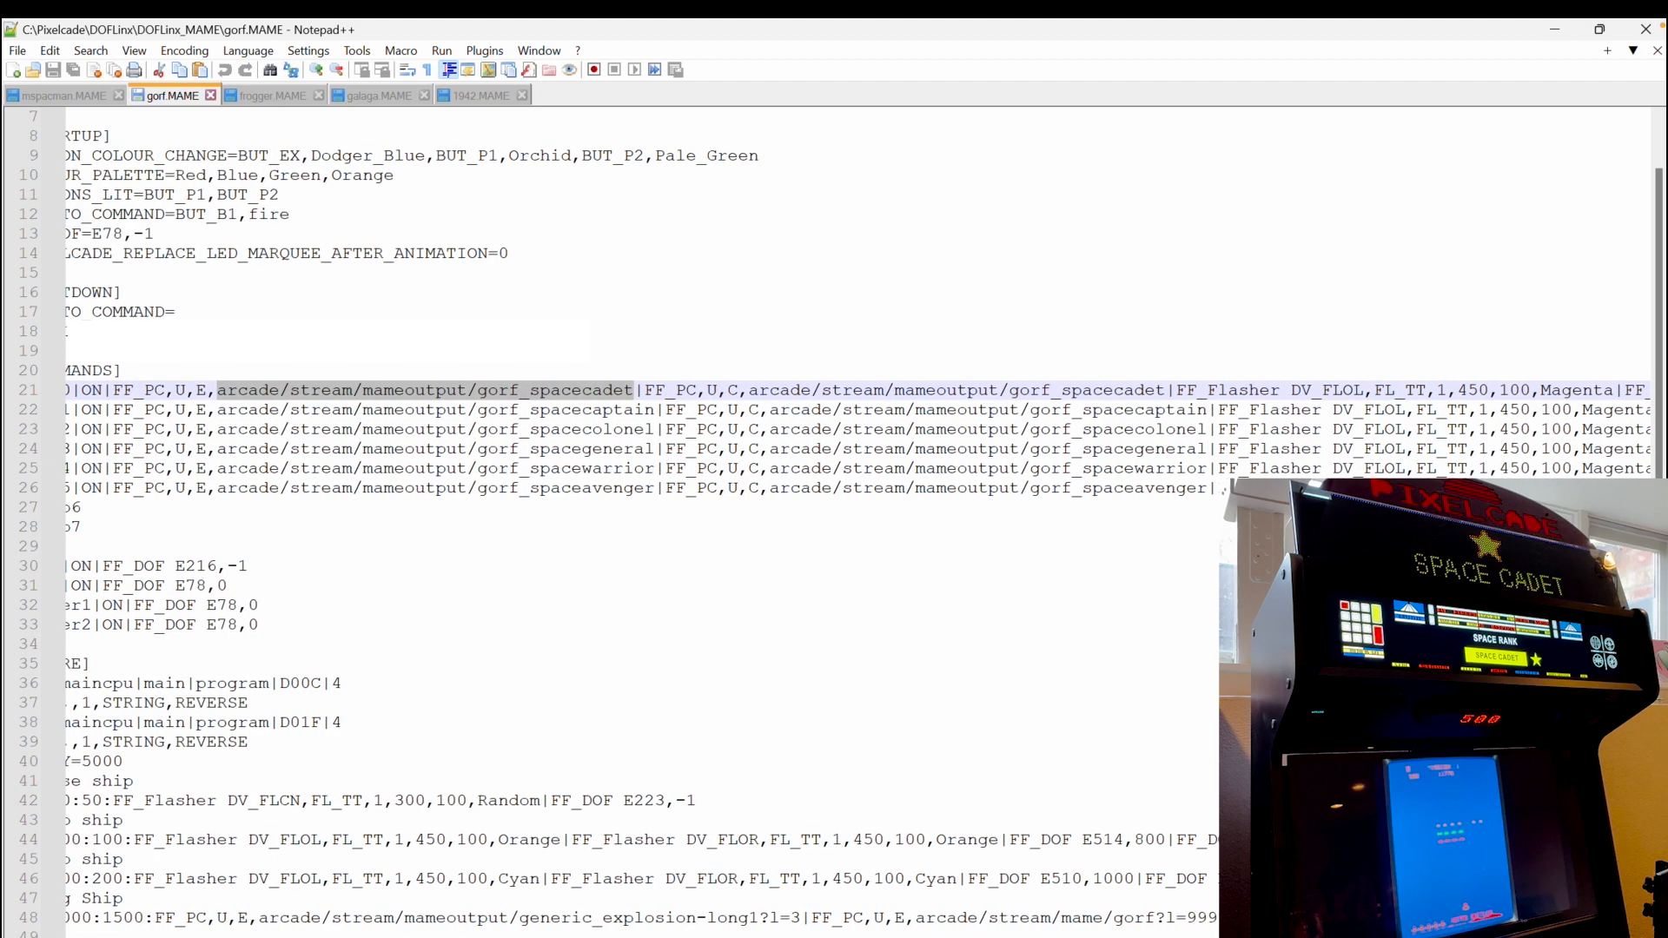
{"action": "double_click", "coordinate": [205, 388]}
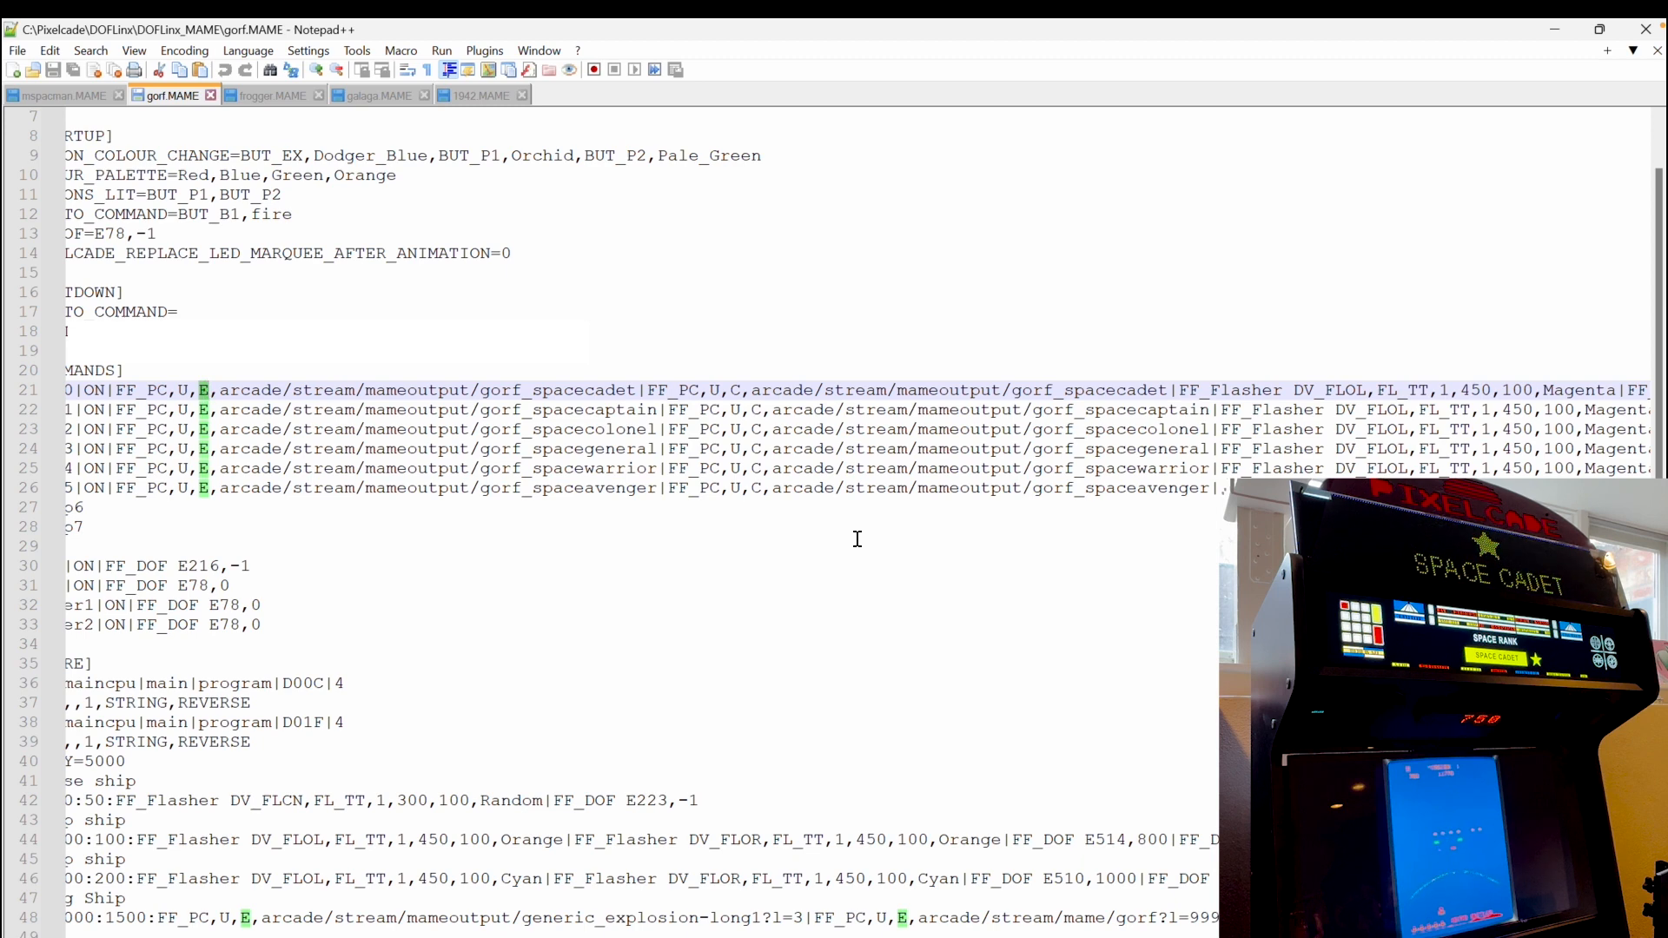
{"action": "double_click", "coordinate": [734, 389]}
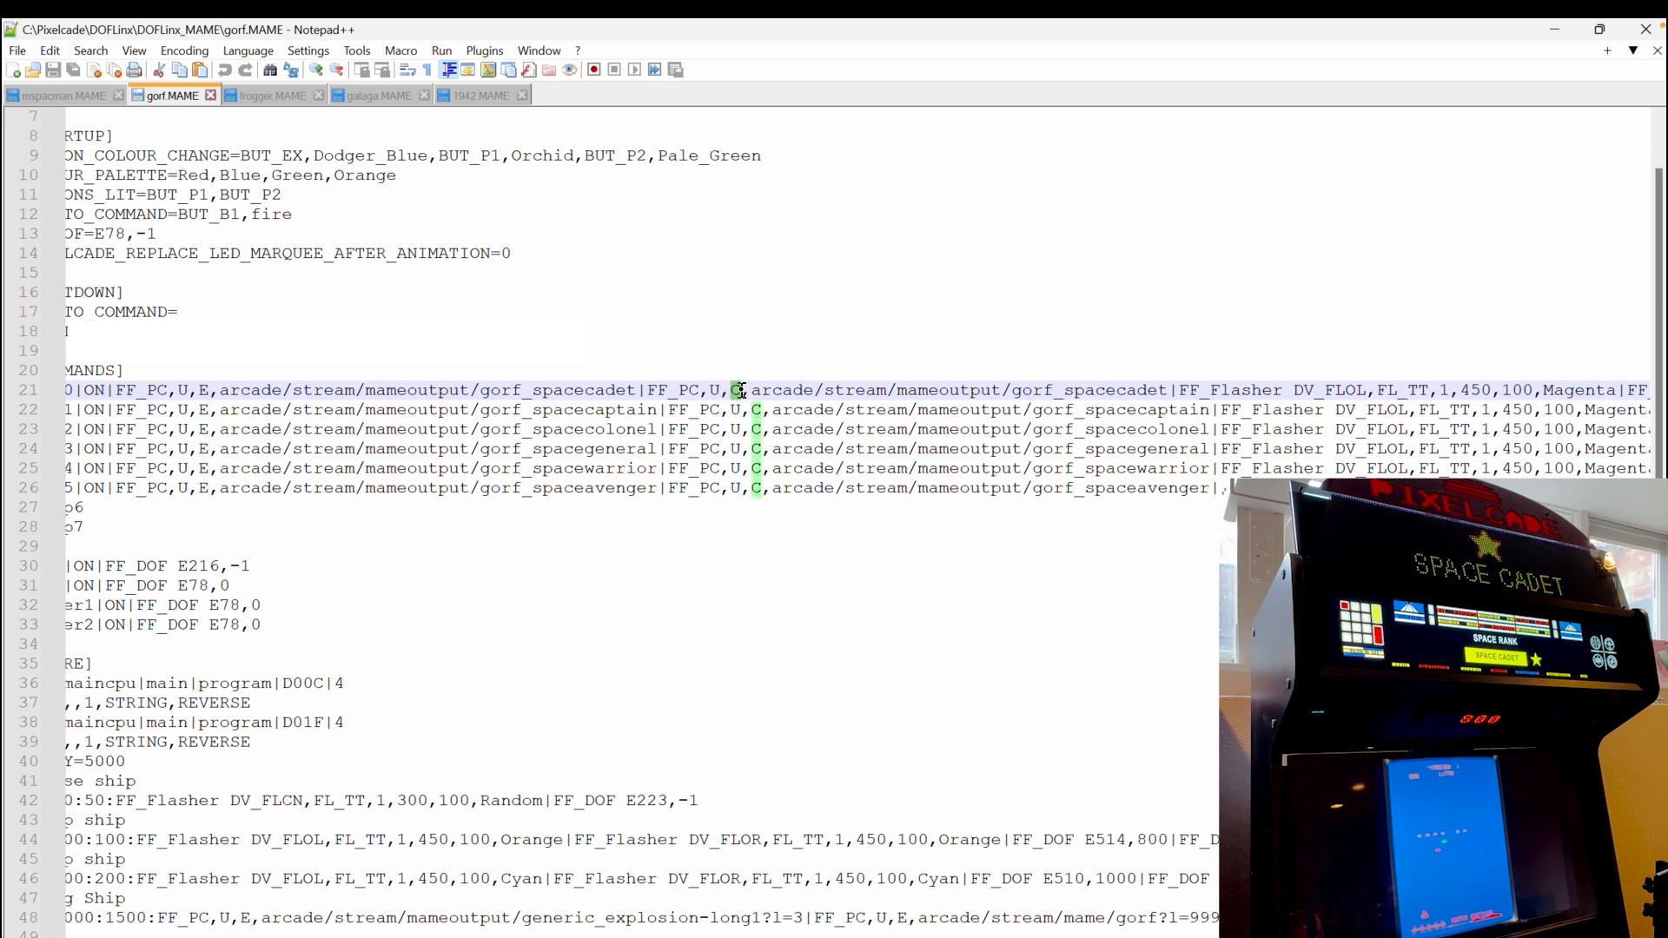
Examine the lamp0 command's second FF_PC entry with U,C and the Magenta flasher commands that follow it
{"action": "scroll", "coordinate": [858, 529], "scroll_direction": "left", "scroll_amount": 1}
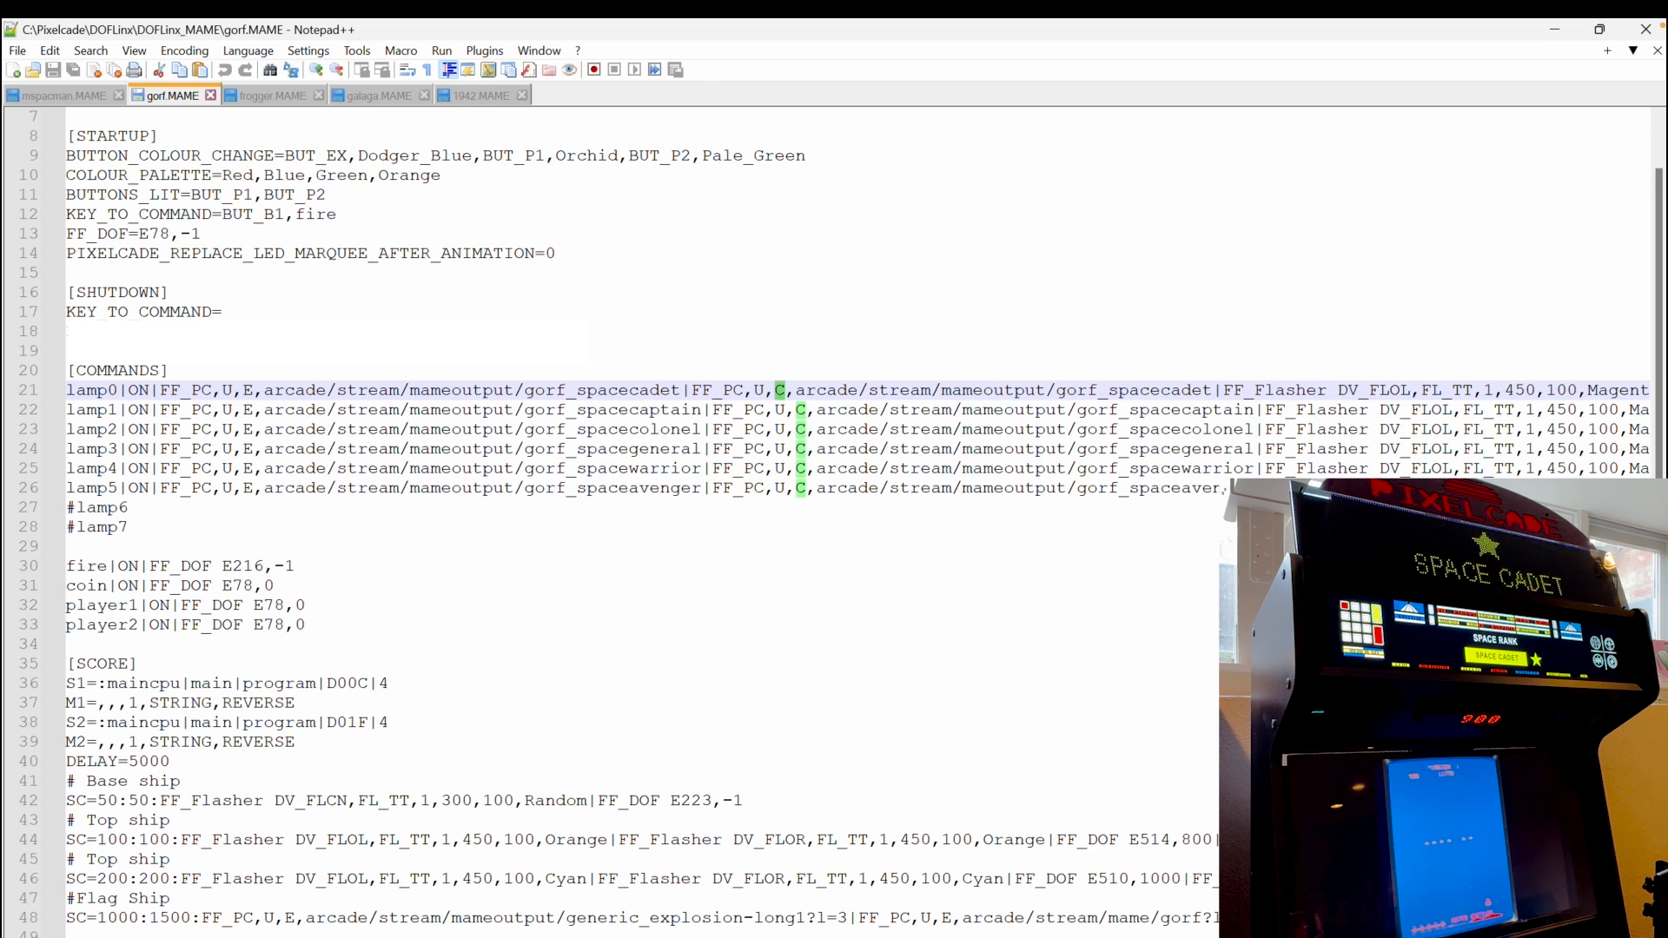
{"action": "double_click", "coordinate": [247, 390]}
{"action": "double_click", "coordinate": [781, 390]}
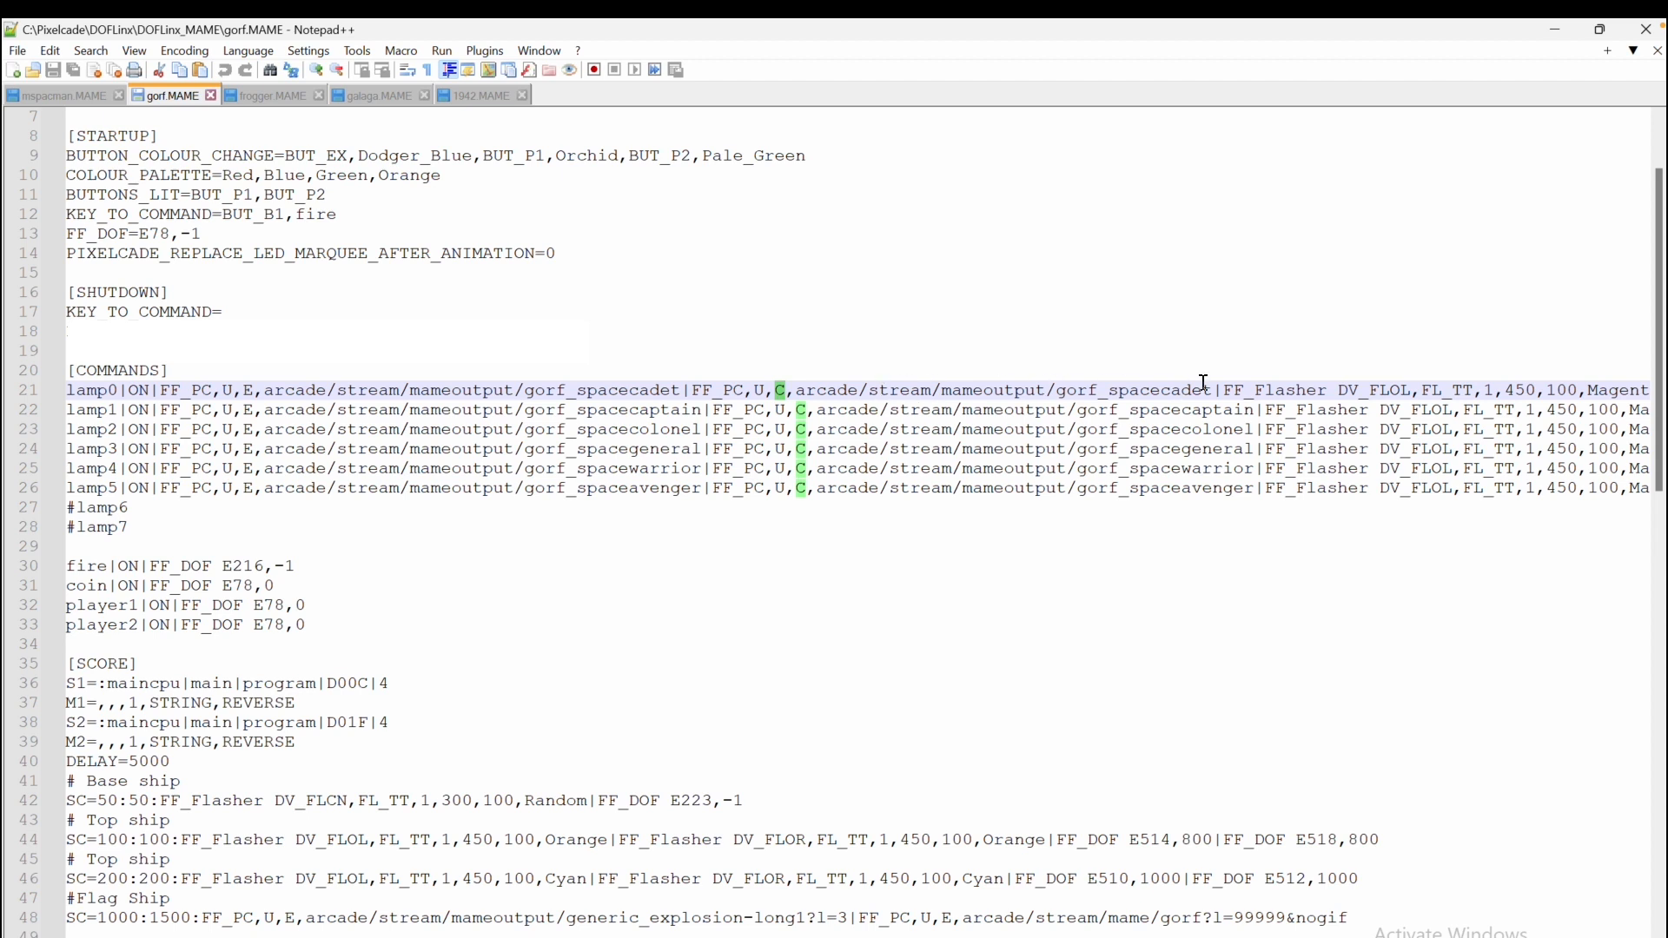
{"action": "left_click_drag", "start_coordinate": [1213, 390], "coordinate": [670, 393]}
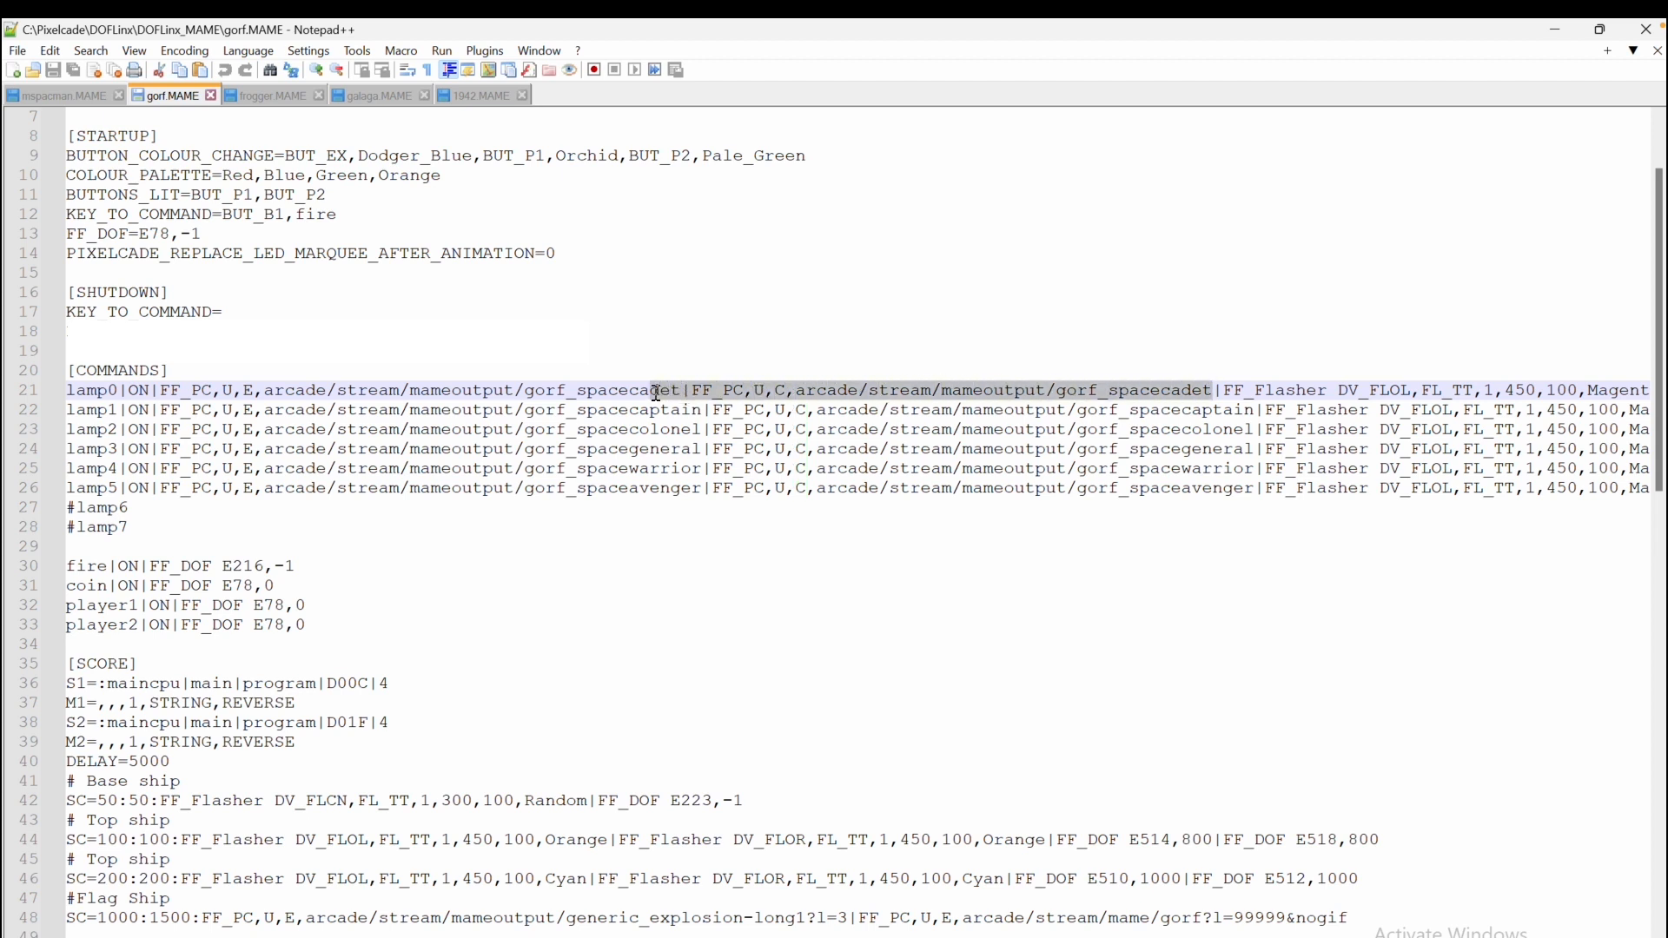
{"action": "left_click", "coordinate": [683, 390]}
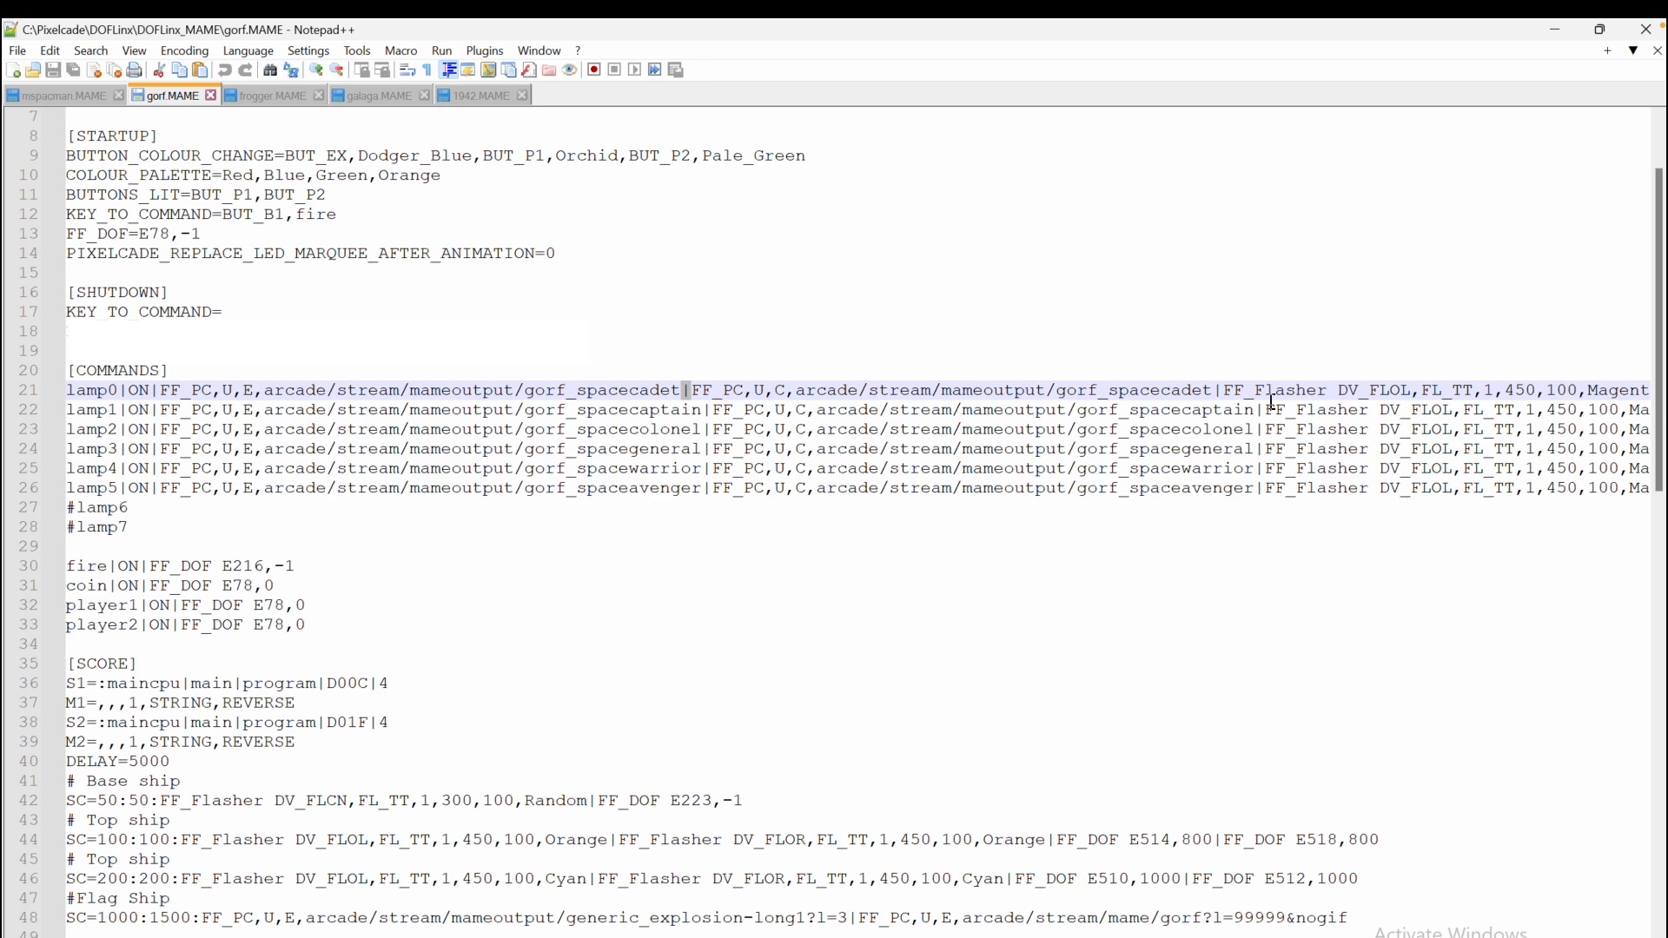
{"action": "left_click_drag", "start_coordinate": [1225, 391], "coordinate": [1638, 390]}
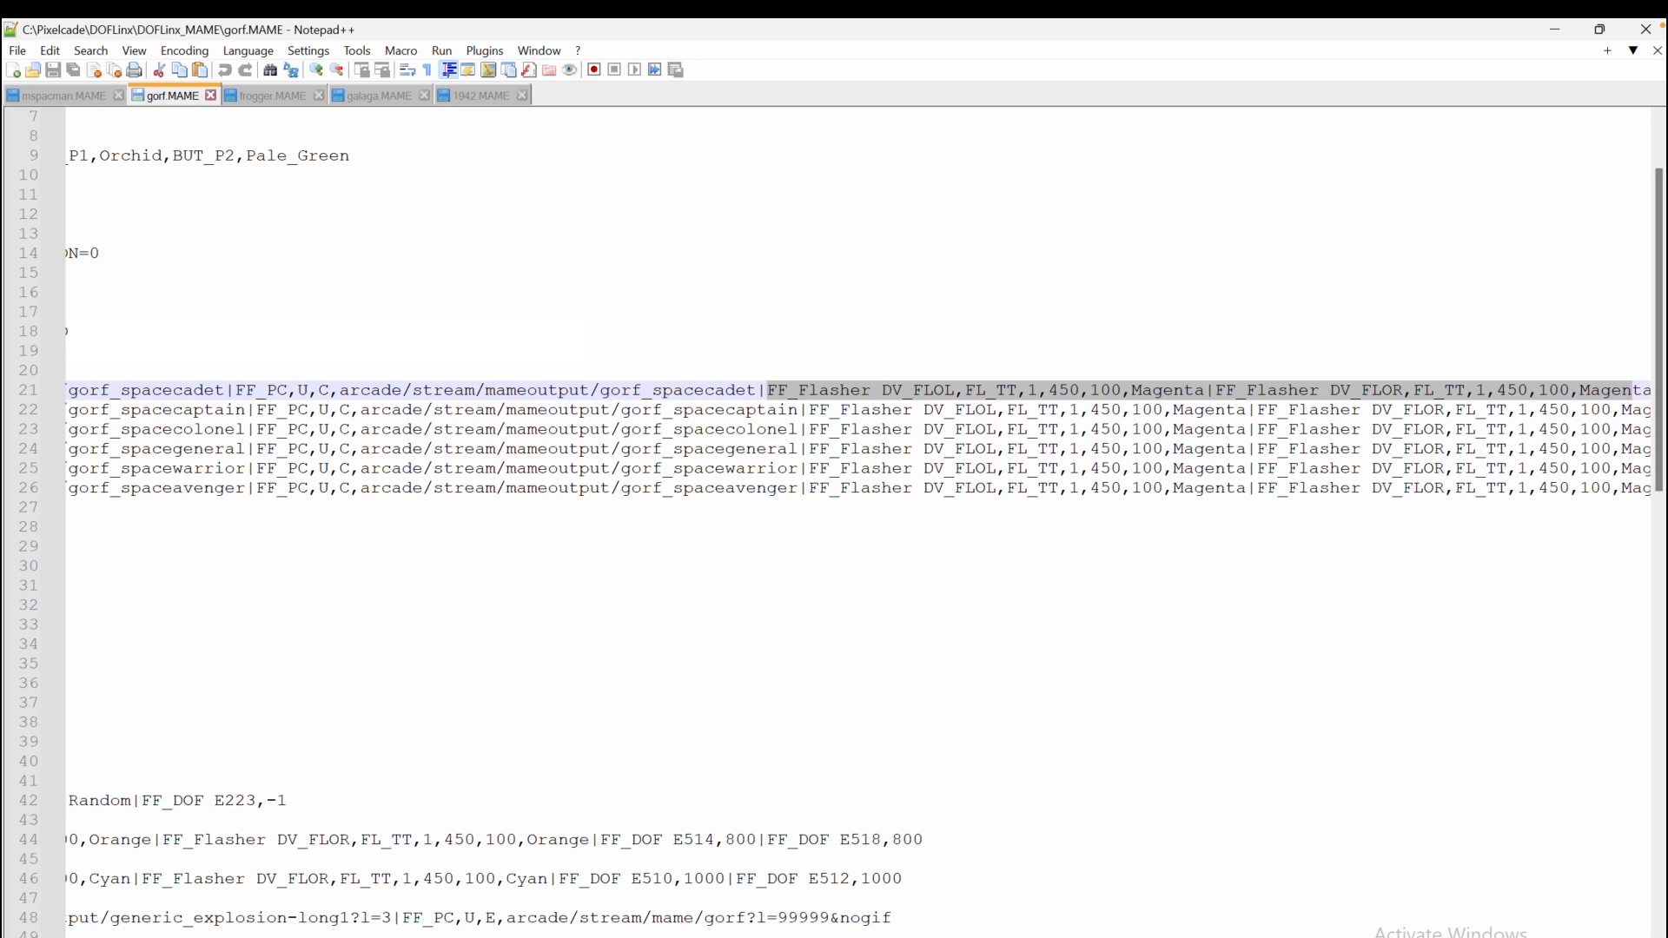
{"action": "scroll", "coordinate": [858, 521], "scroll_direction": "right", "scroll_amount": 4}
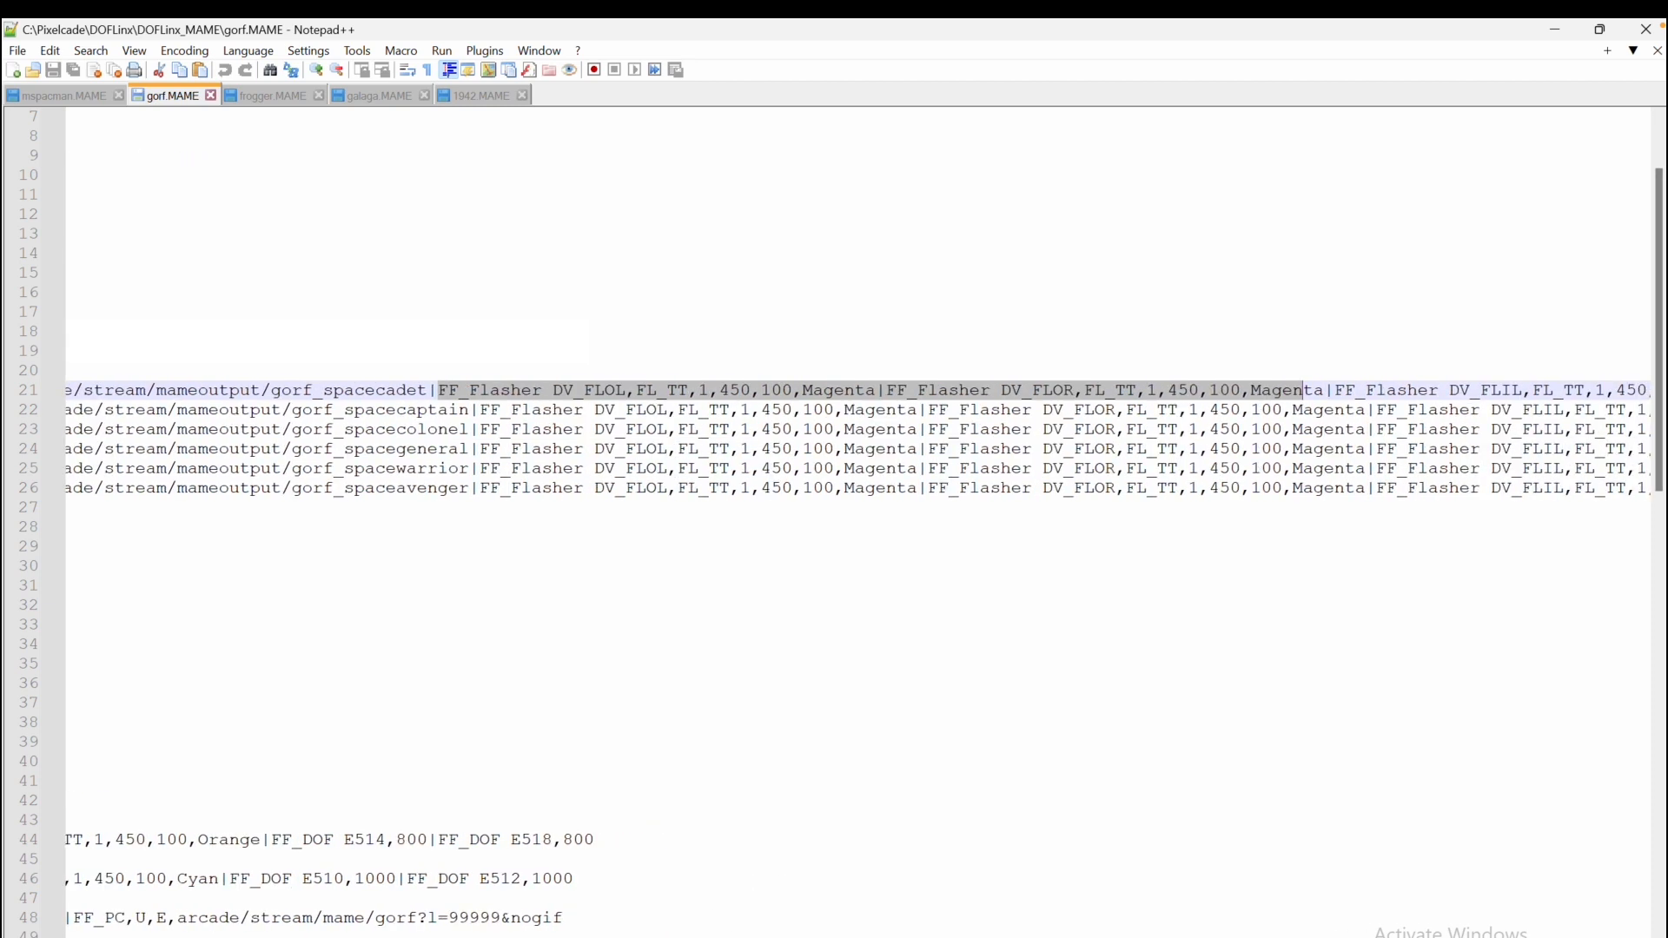
{"action": "scroll", "coordinate": [859, 434], "scroll_direction": "right", "scroll_amount": 12}
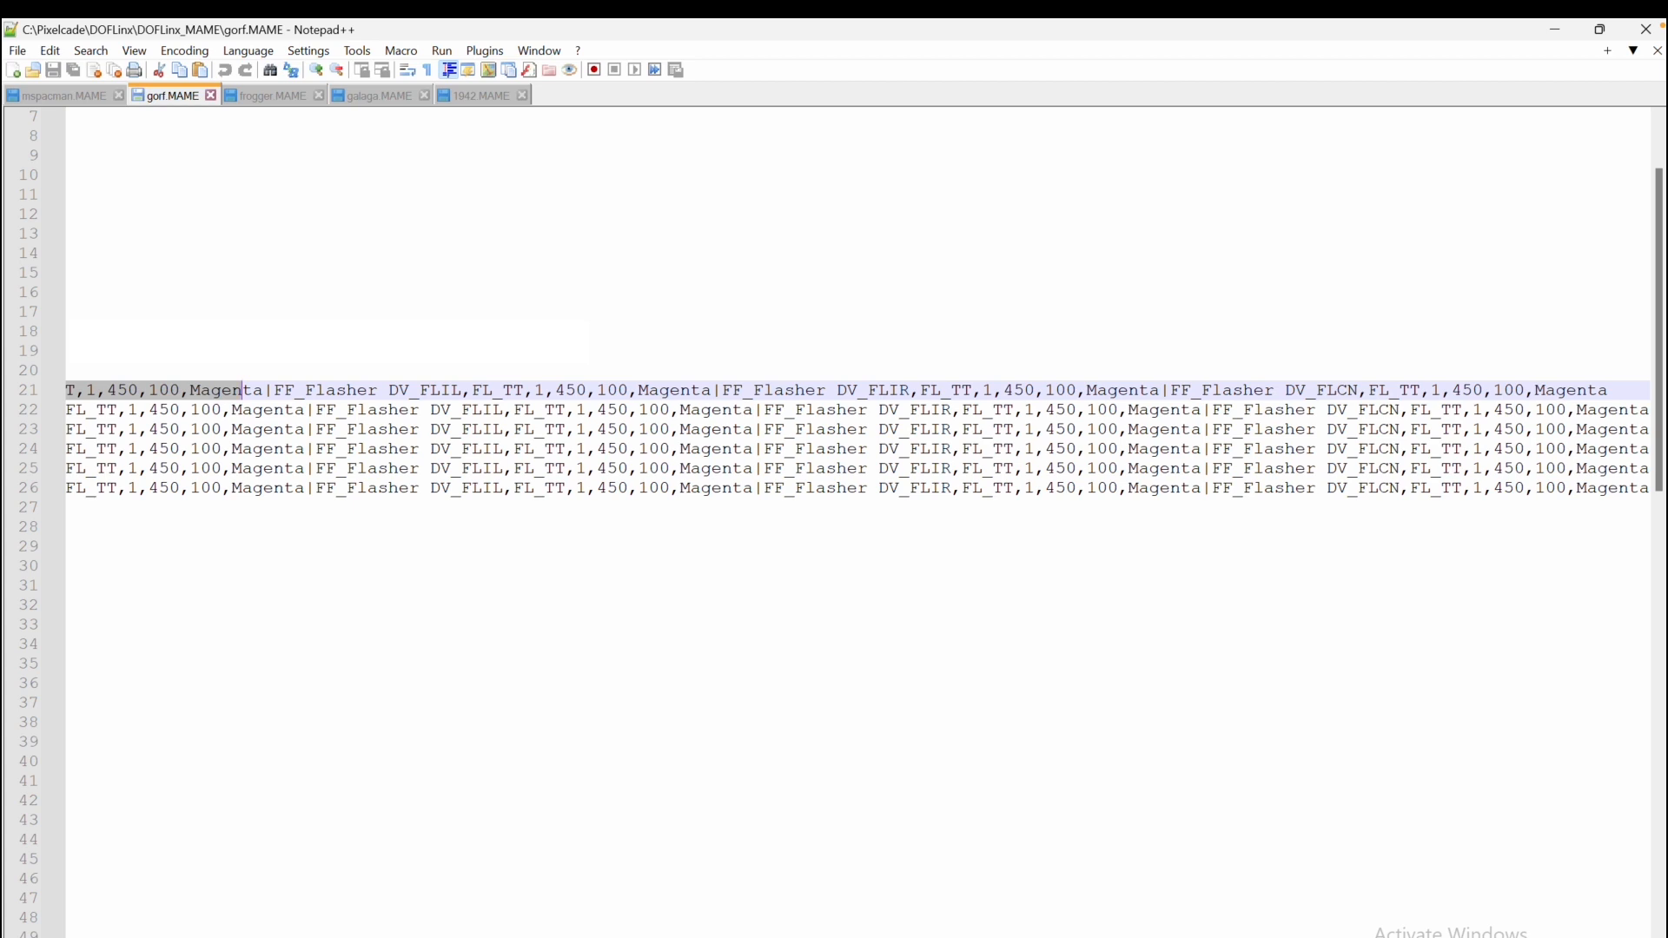
Switch to the mspacman.MAME file and examine its startup, commands and score sections
{"action": "scroll", "coordinate": [858, 434], "scroll_direction": "left", "scroll_amount": 16}
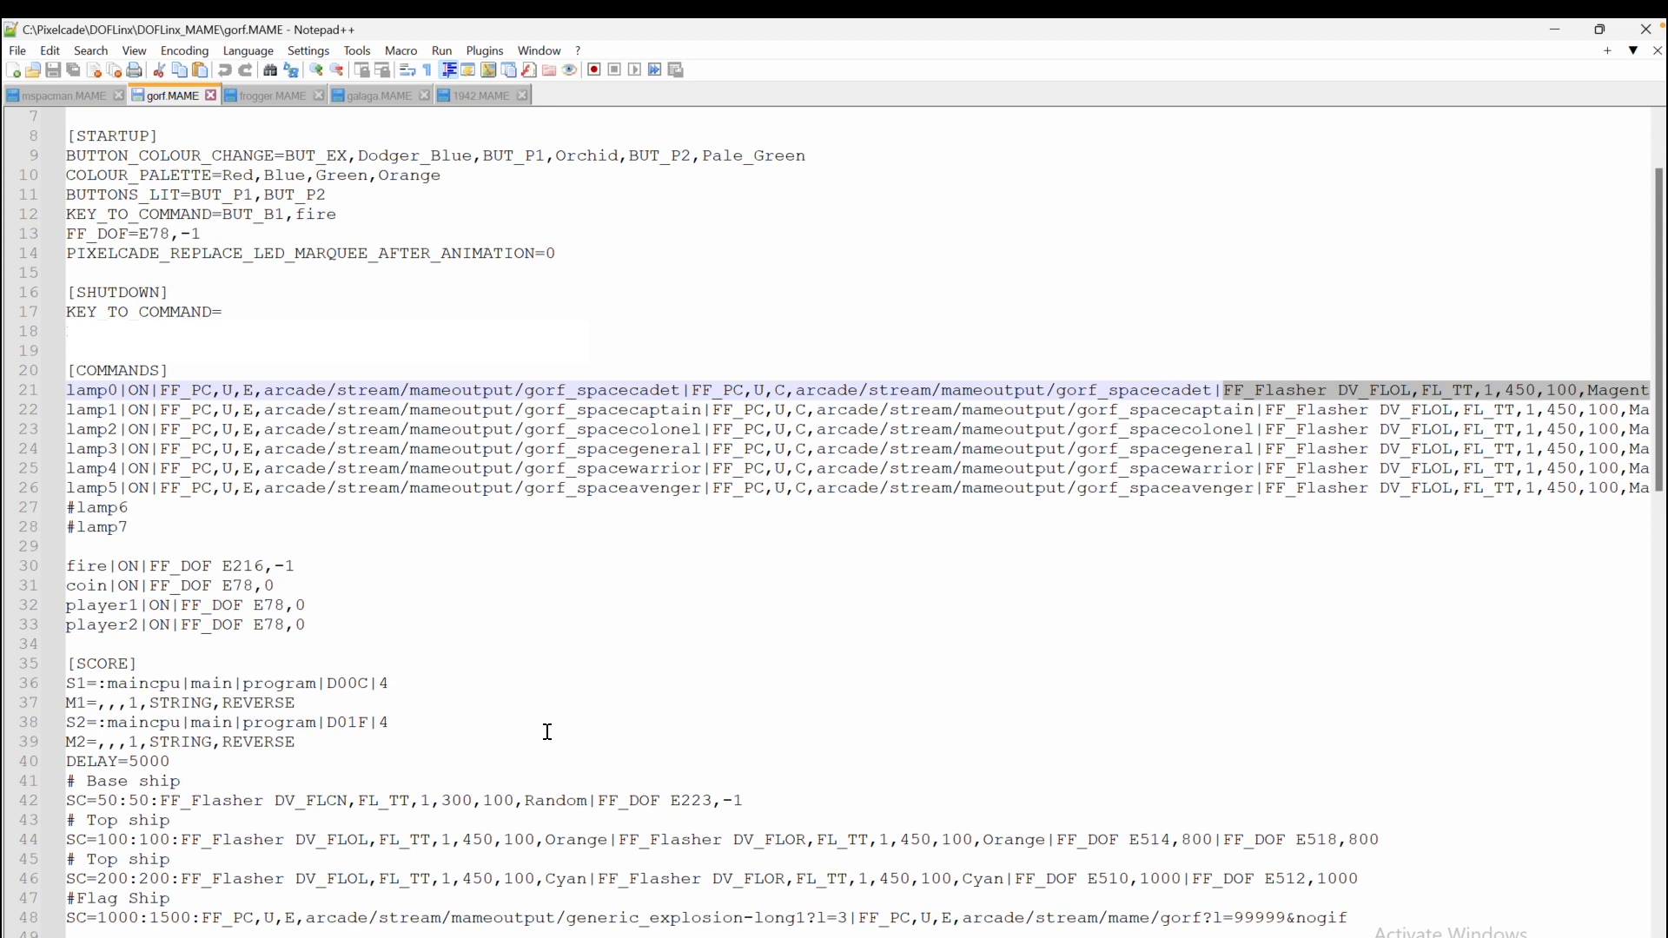
{"action": "key", "text": "ctrl+Tab"}
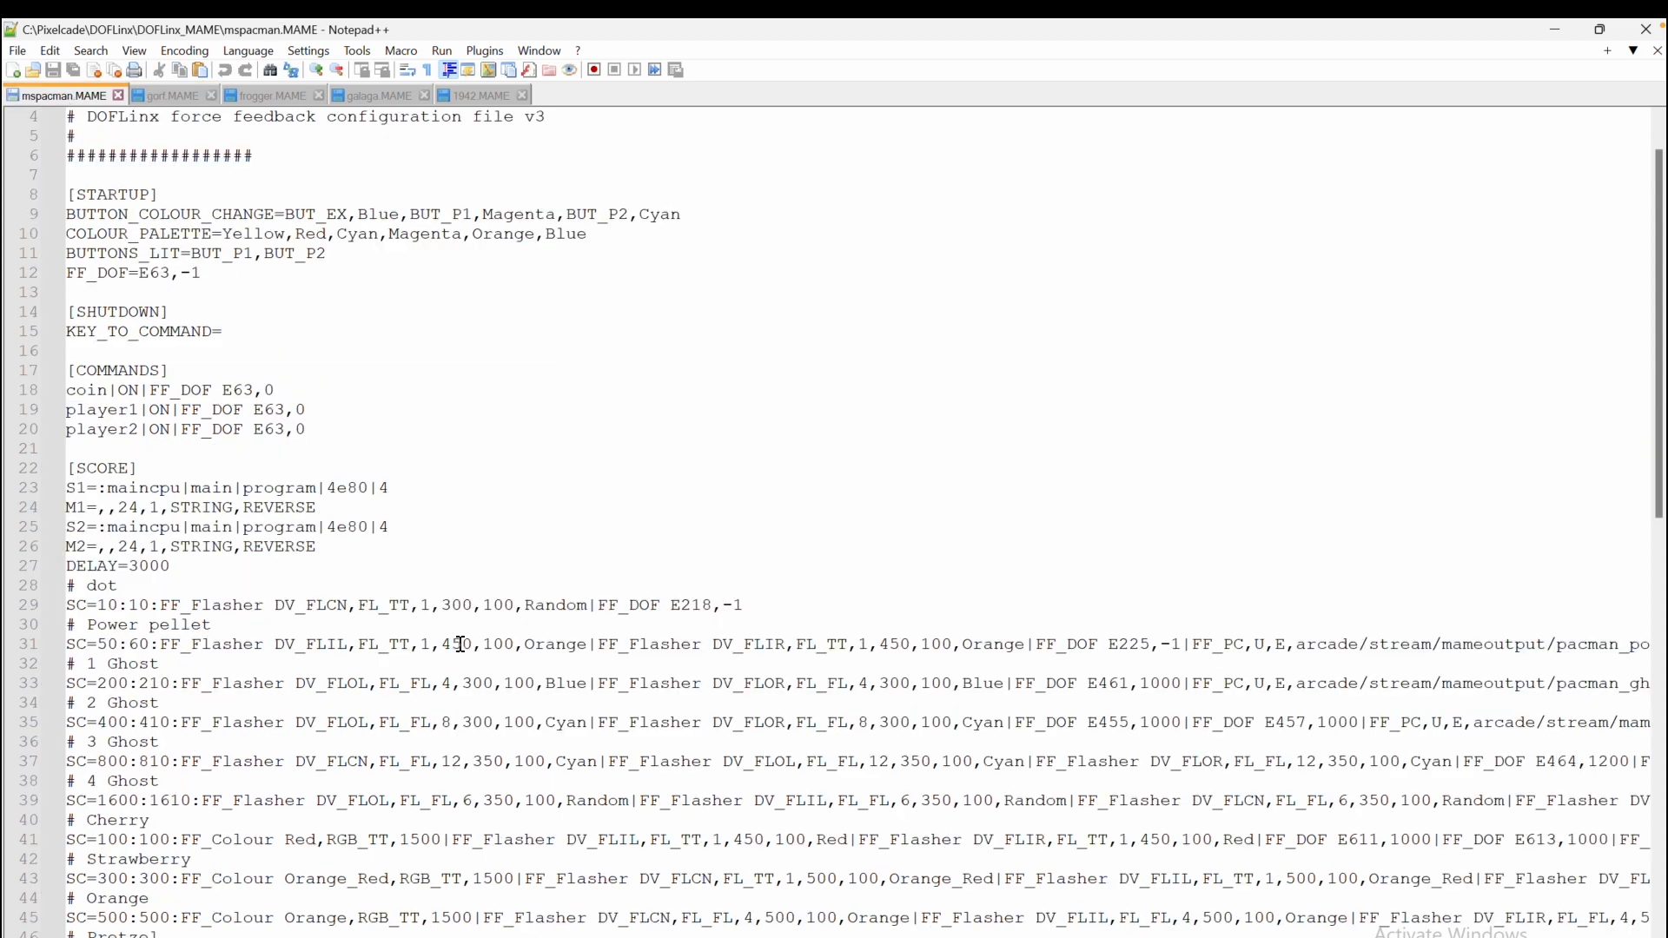
{"action": "scroll", "coordinate": [469, 747], "scroll_direction": "down", "scroll_amount": 2}
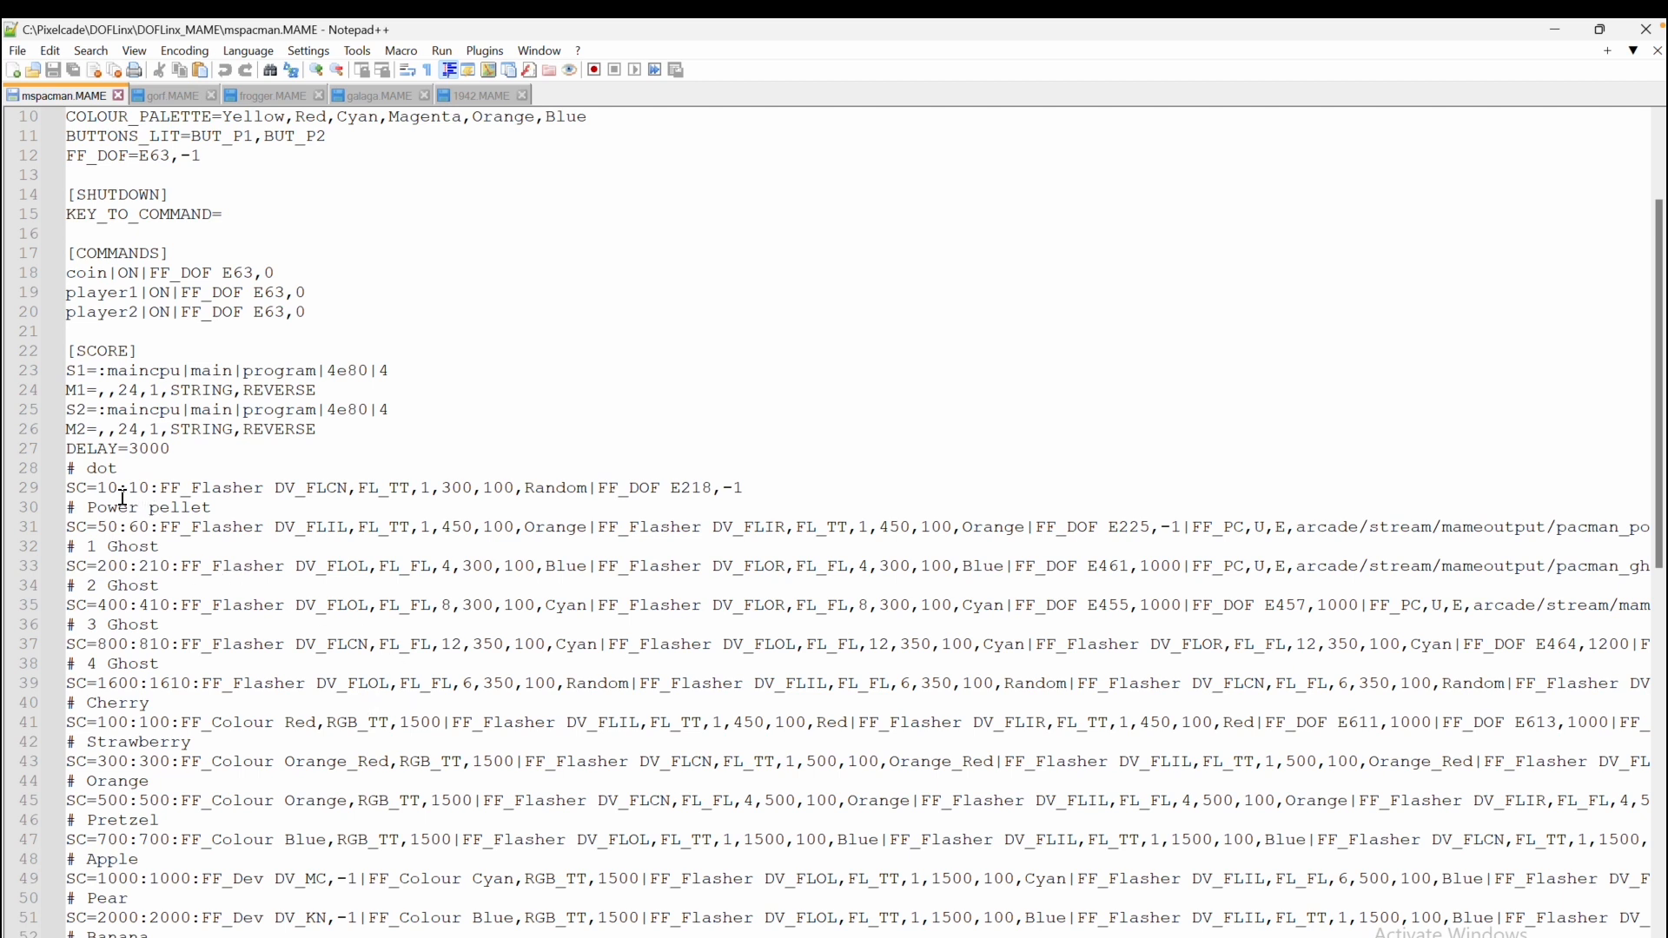
Examine the mspacman score lines for the dot, power pellet and ghost events
{"action": "left_click", "coordinate": [779, 489]}
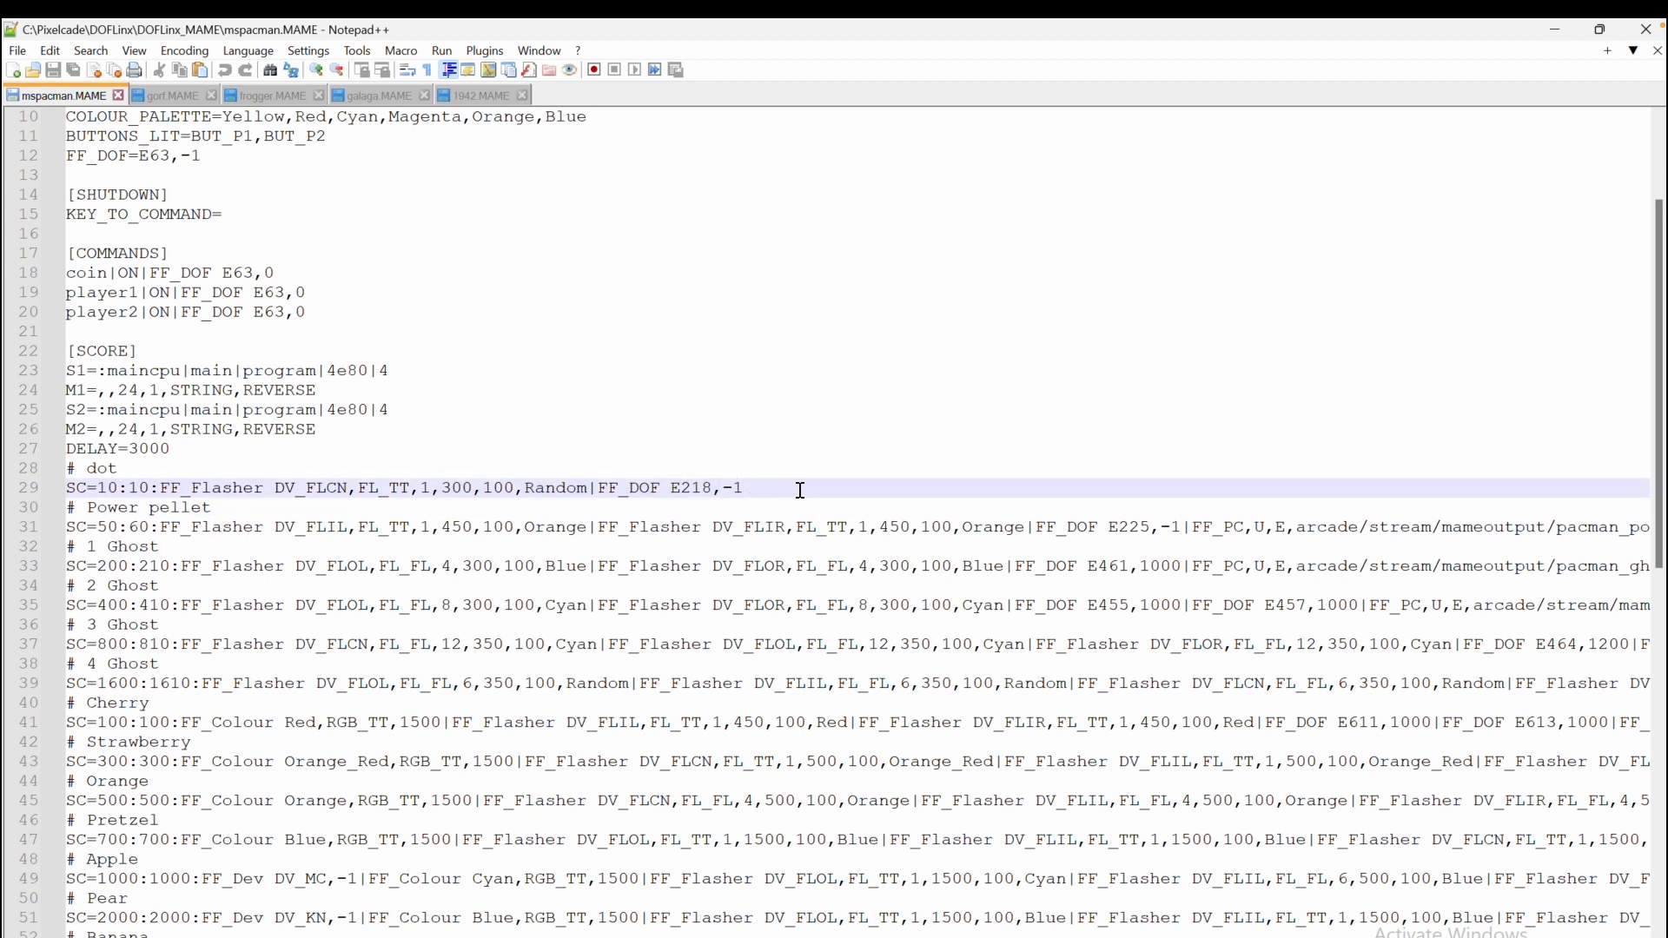
{"action": "left_click", "coordinate": [119, 525]}
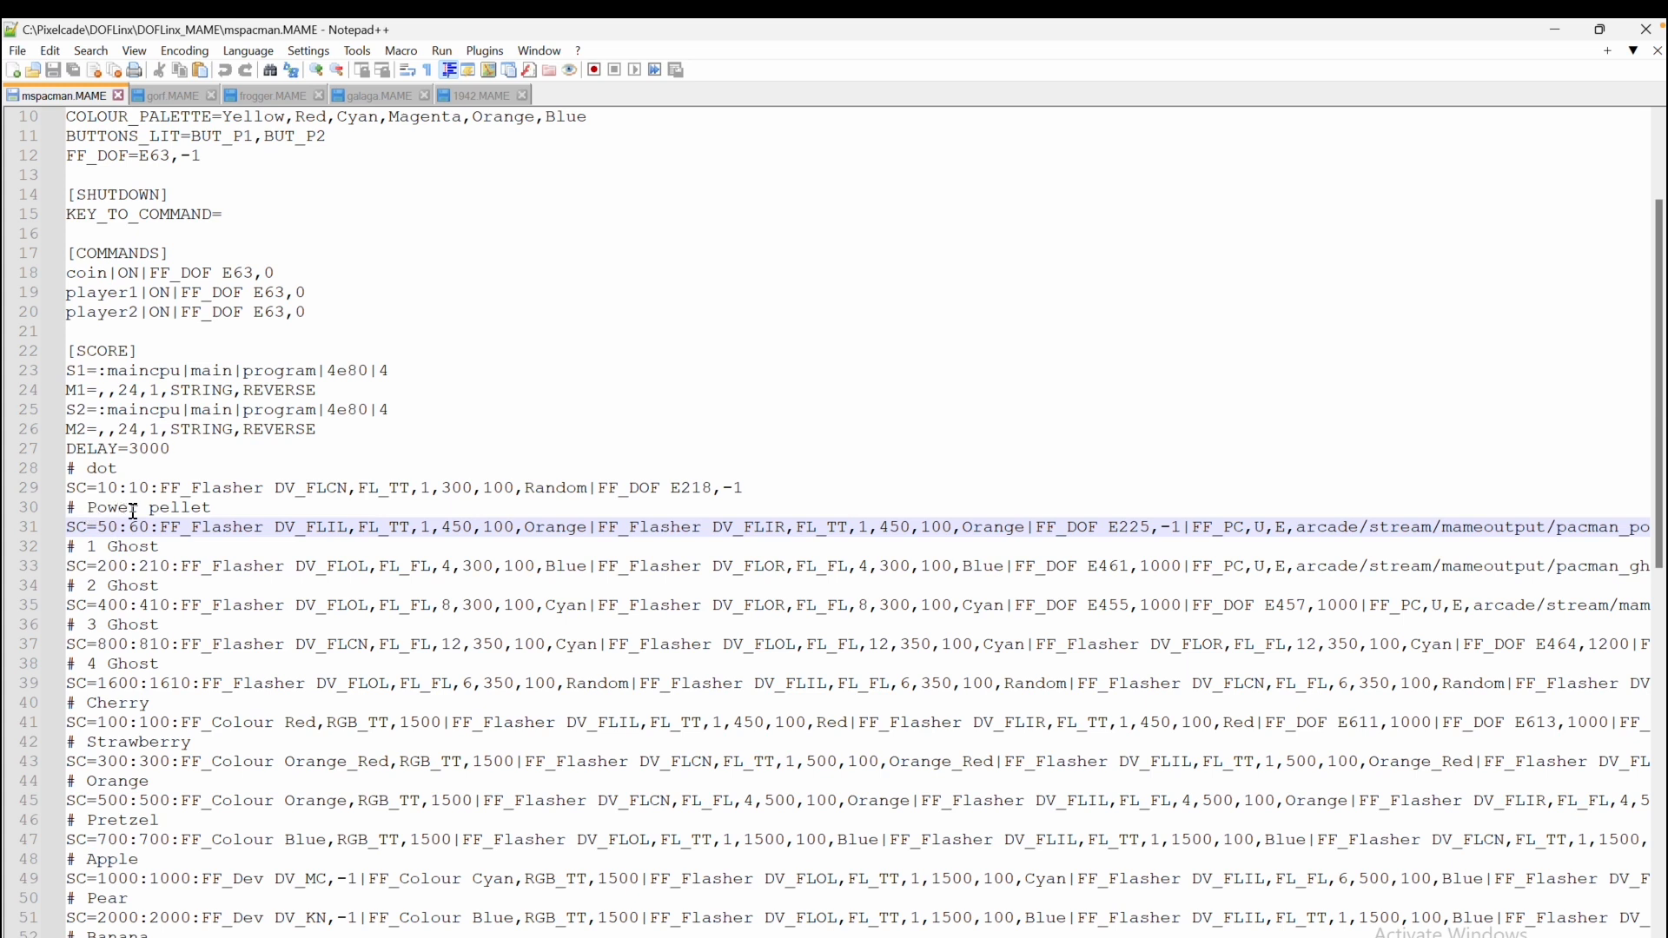
{"action": "left_click_drag", "start_coordinate": [99, 526], "coordinate": [114, 526]}
{"action": "left_click", "coordinate": [103, 528]}
{"action": "left_click_drag", "start_coordinate": [97, 527], "coordinate": [154, 526]}
{"action": "left_click", "coordinate": [188, 569]}
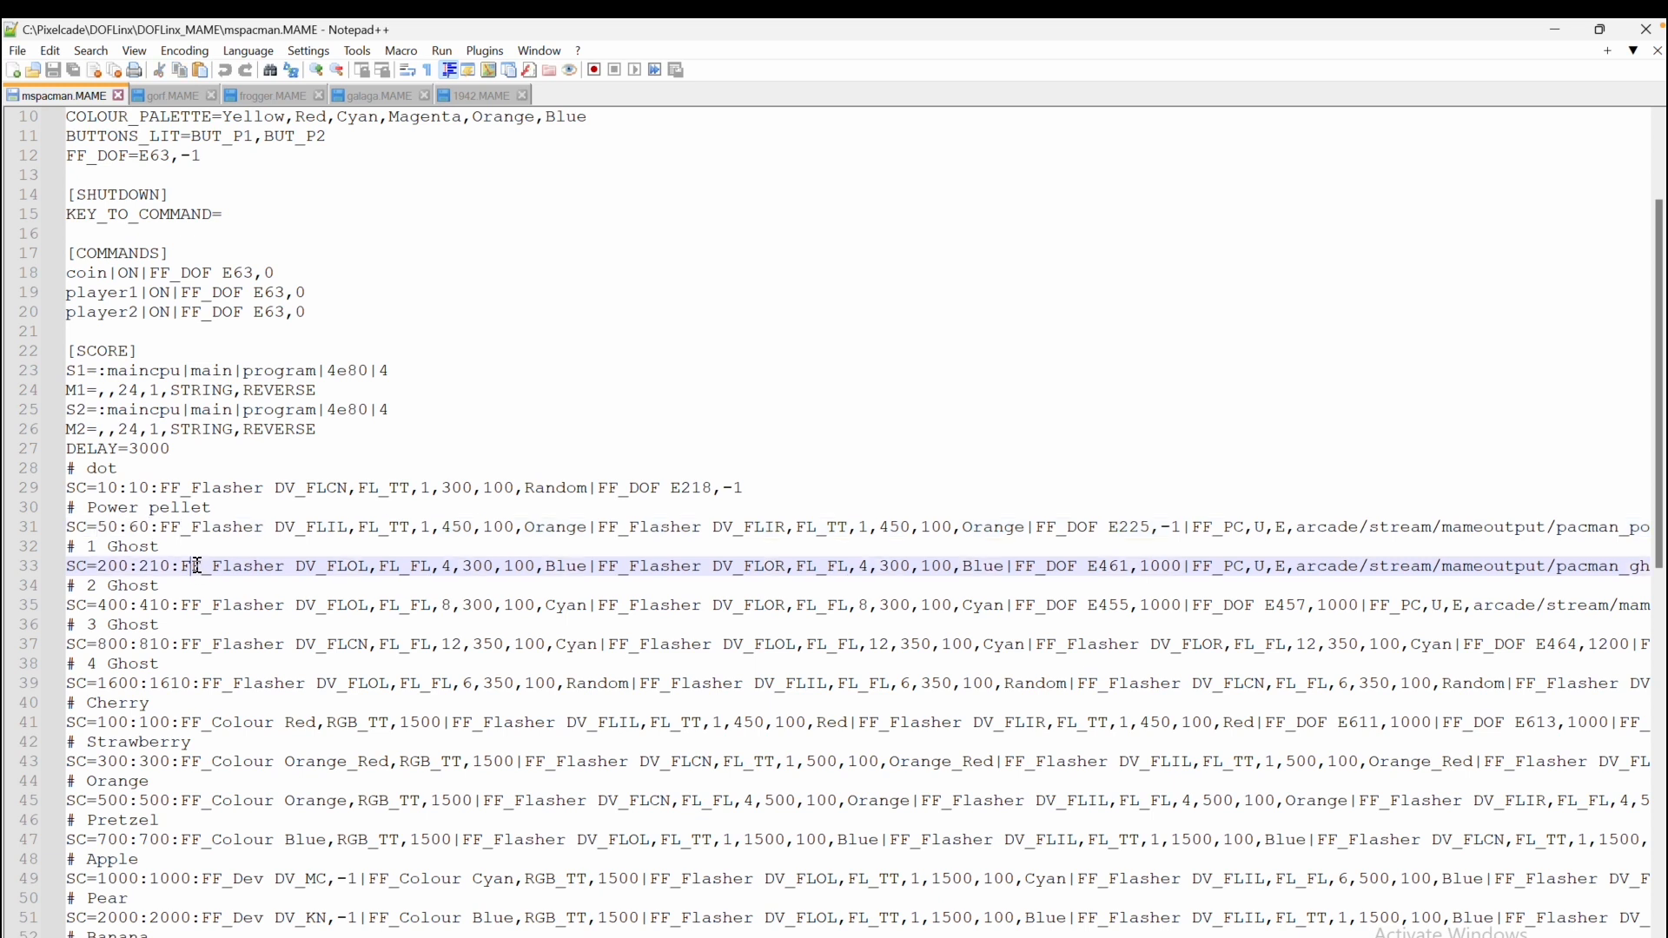
{"action": "left_click_drag", "start_coordinate": [98, 569], "coordinate": [118, 569]}
{"action": "left_click", "coordinate": [105, 605]}
{"action": "left_click", "coordinate": [111, 643]}
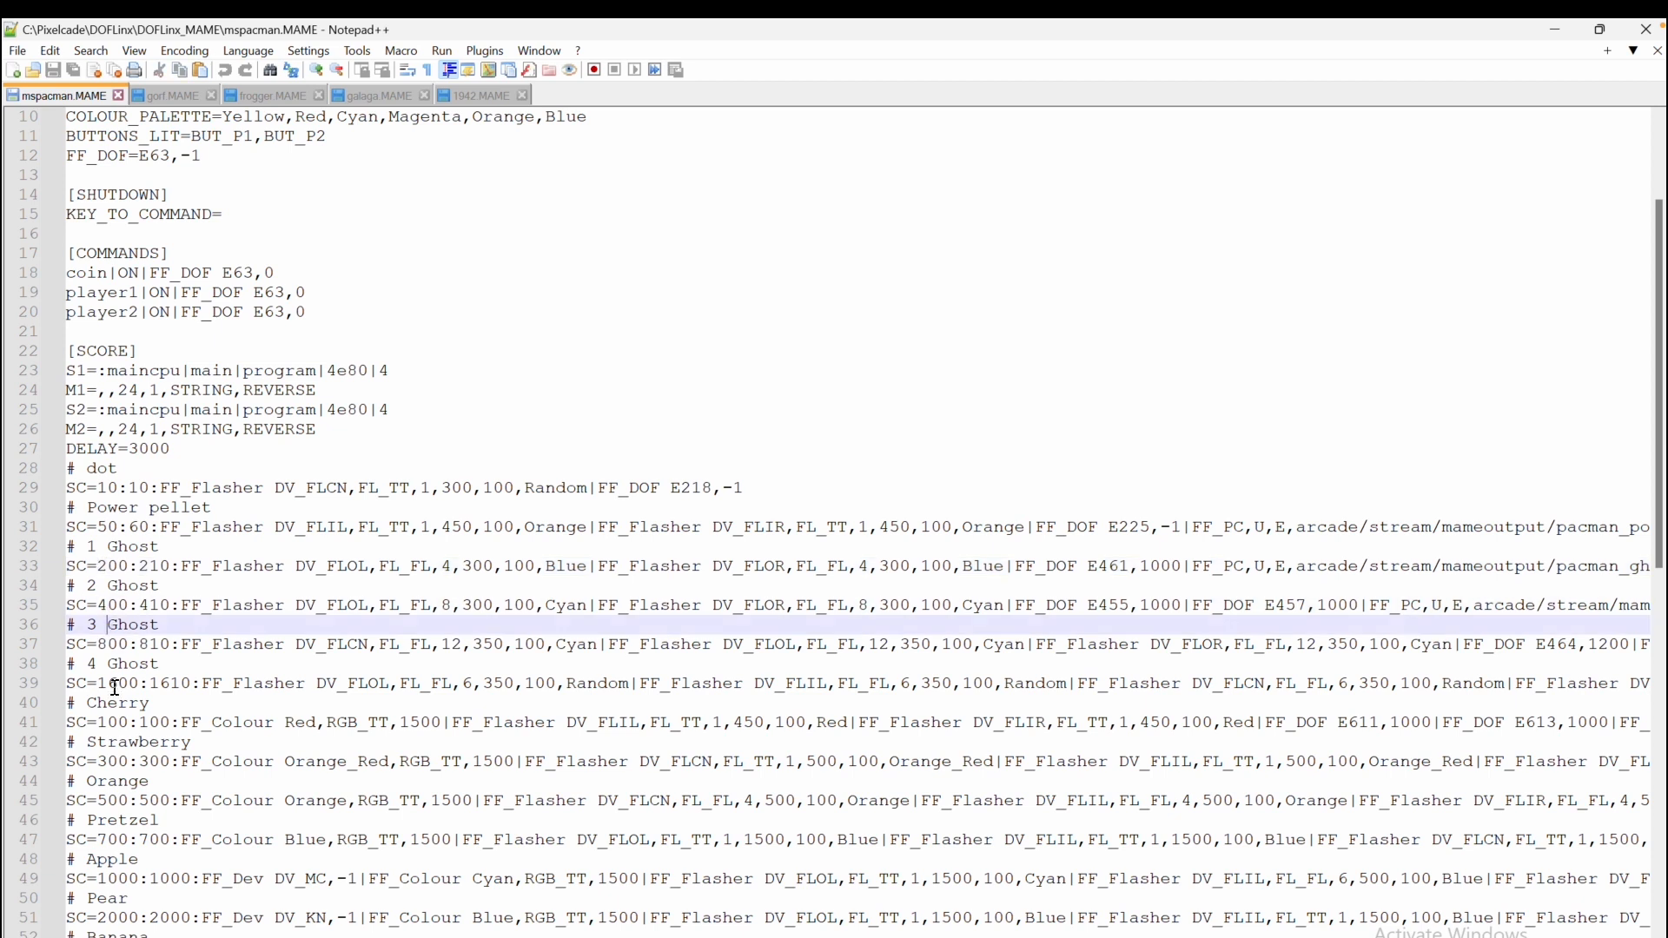
{"action": "left_click", "coordinate": [117, 683]}
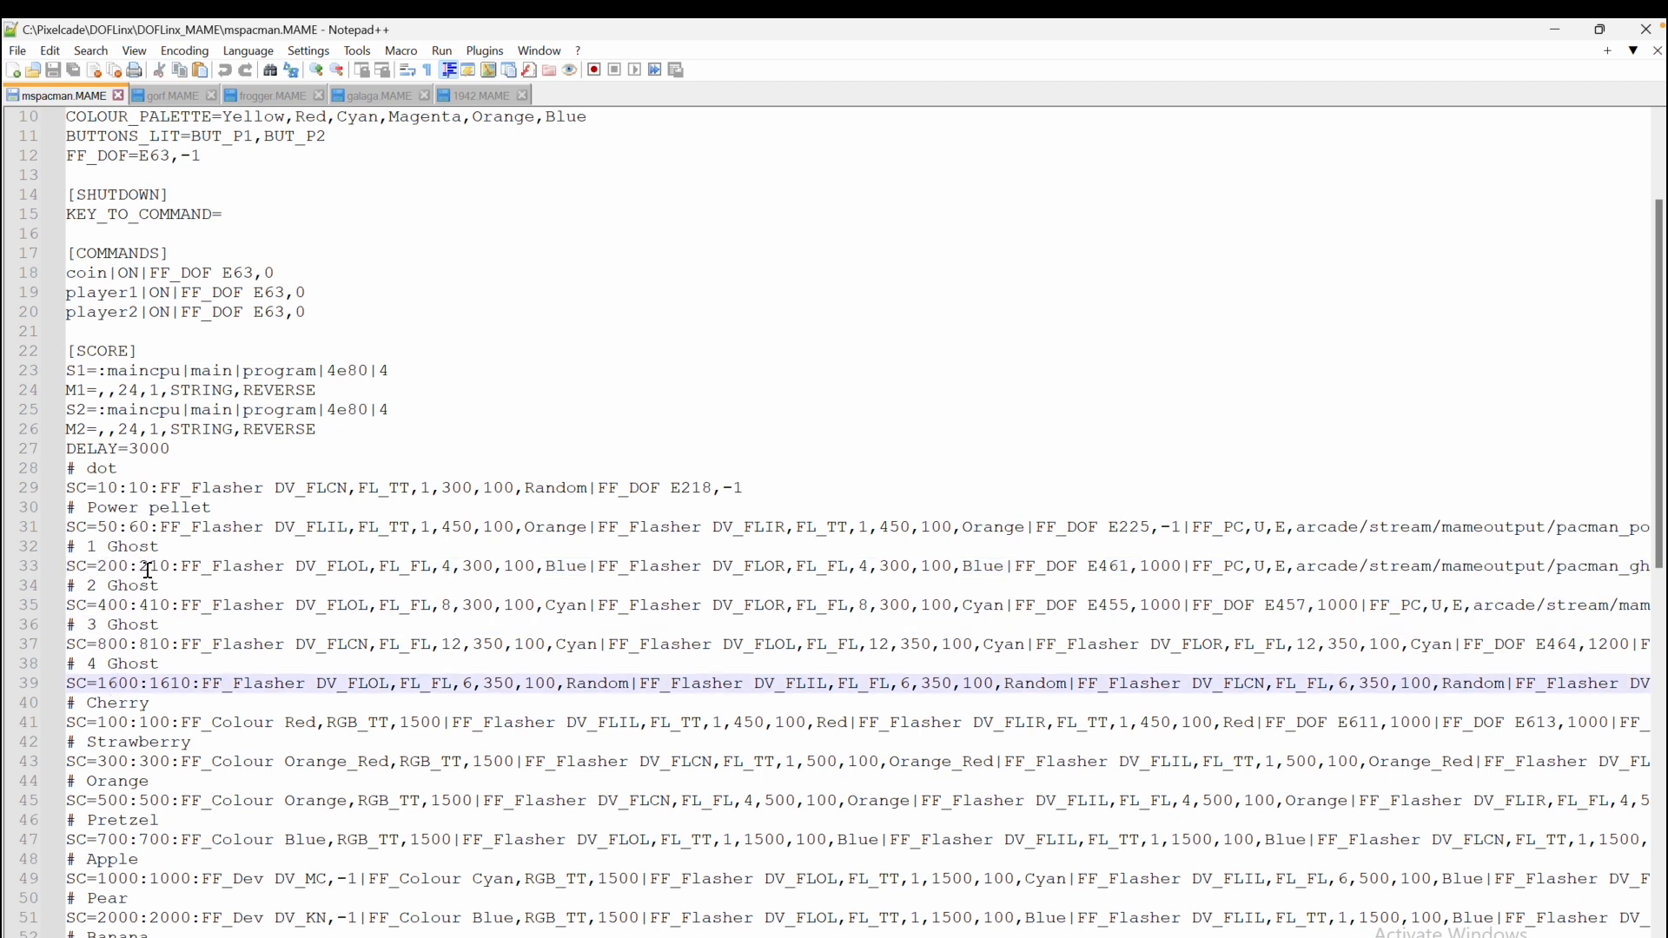
{"action": "left_click_drag", "start_coordinate": [149, 567], "coordinate": [172, 566]}
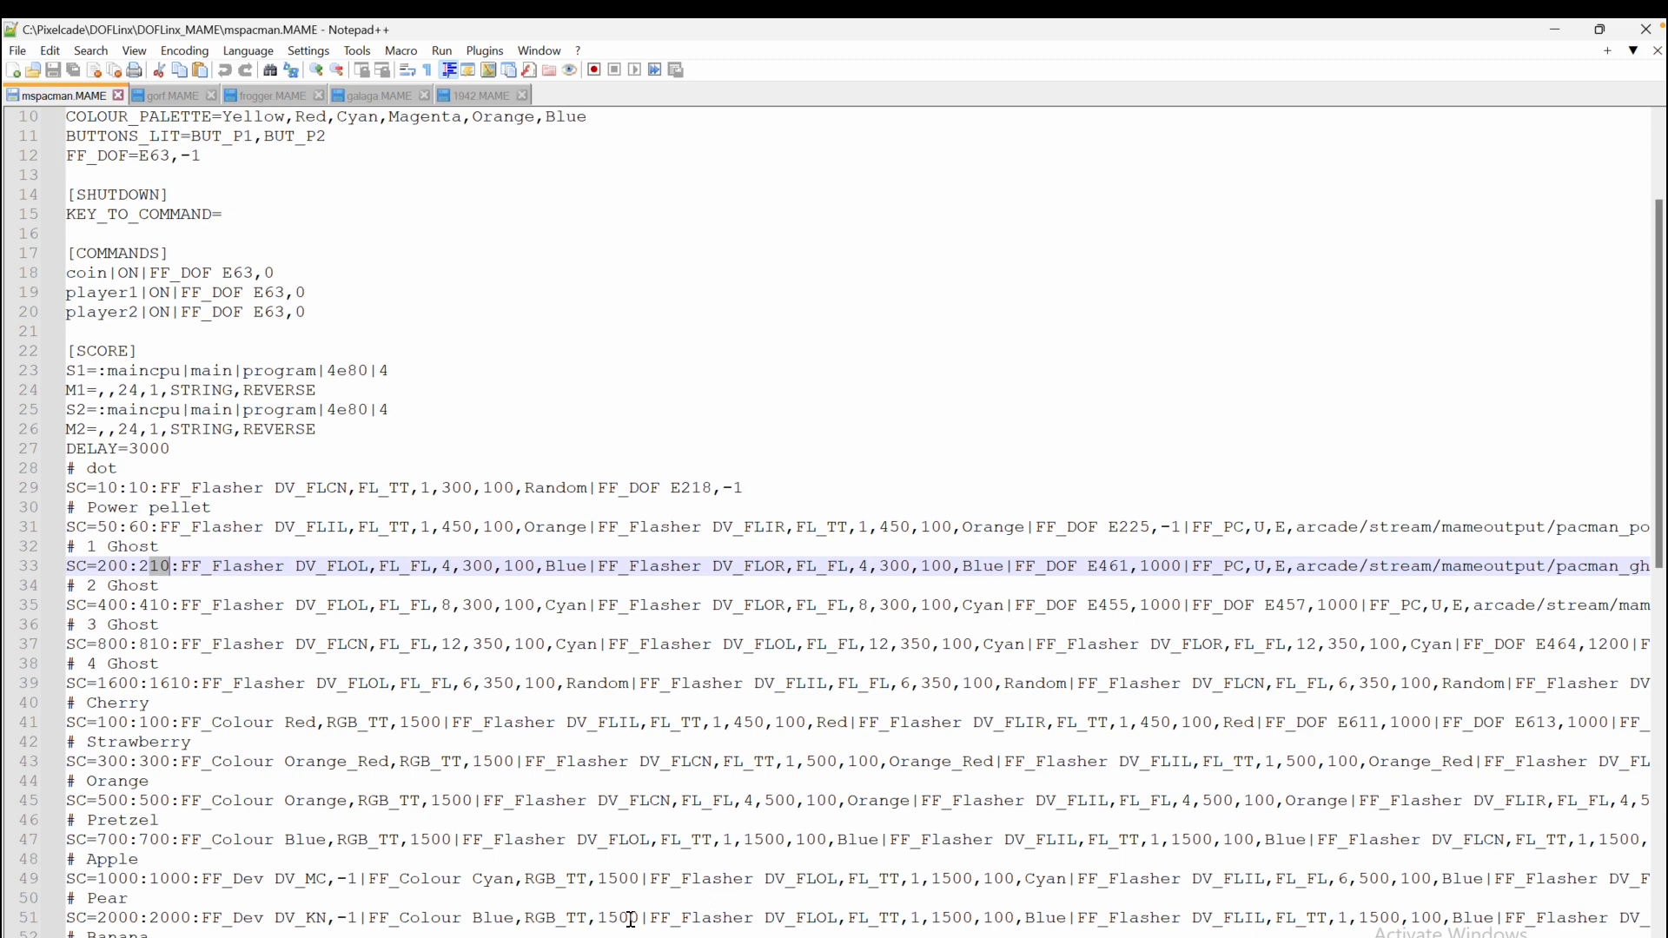
Examine the FF_PC entries ending the power pellet and ghost score lines, such as pacman_powerpellet and pacman_ghost400
{"action": "scroll", "coordinate": [858, 524], "scroll_direction": "right", "scroll_amount": 1}
{"action": "scroll", "coordinate": [859, 524], "scroll_direction": "left", "scroll_amount": 1}
{"action": "scroll", "coordinate": [858, 524], "scroll_direction": "right", "scroll_amount": 1}
{"action": "scroll", "coordinate": [858, 524], "scroll_direction": "left", "scroll_amount": 1}
{"action": "scroll", "coordinate": [859, 524], "scroll_direction": "right", "scroll_amount": 20}
{"action": "scroll", "coordinate": [858, 524], "scroll_direction": "right", "scroll_amount": 1}
{"action": "scroll", "coordinate": [859, 524], "scroll_direction": "left", "scroll_amount": 3}
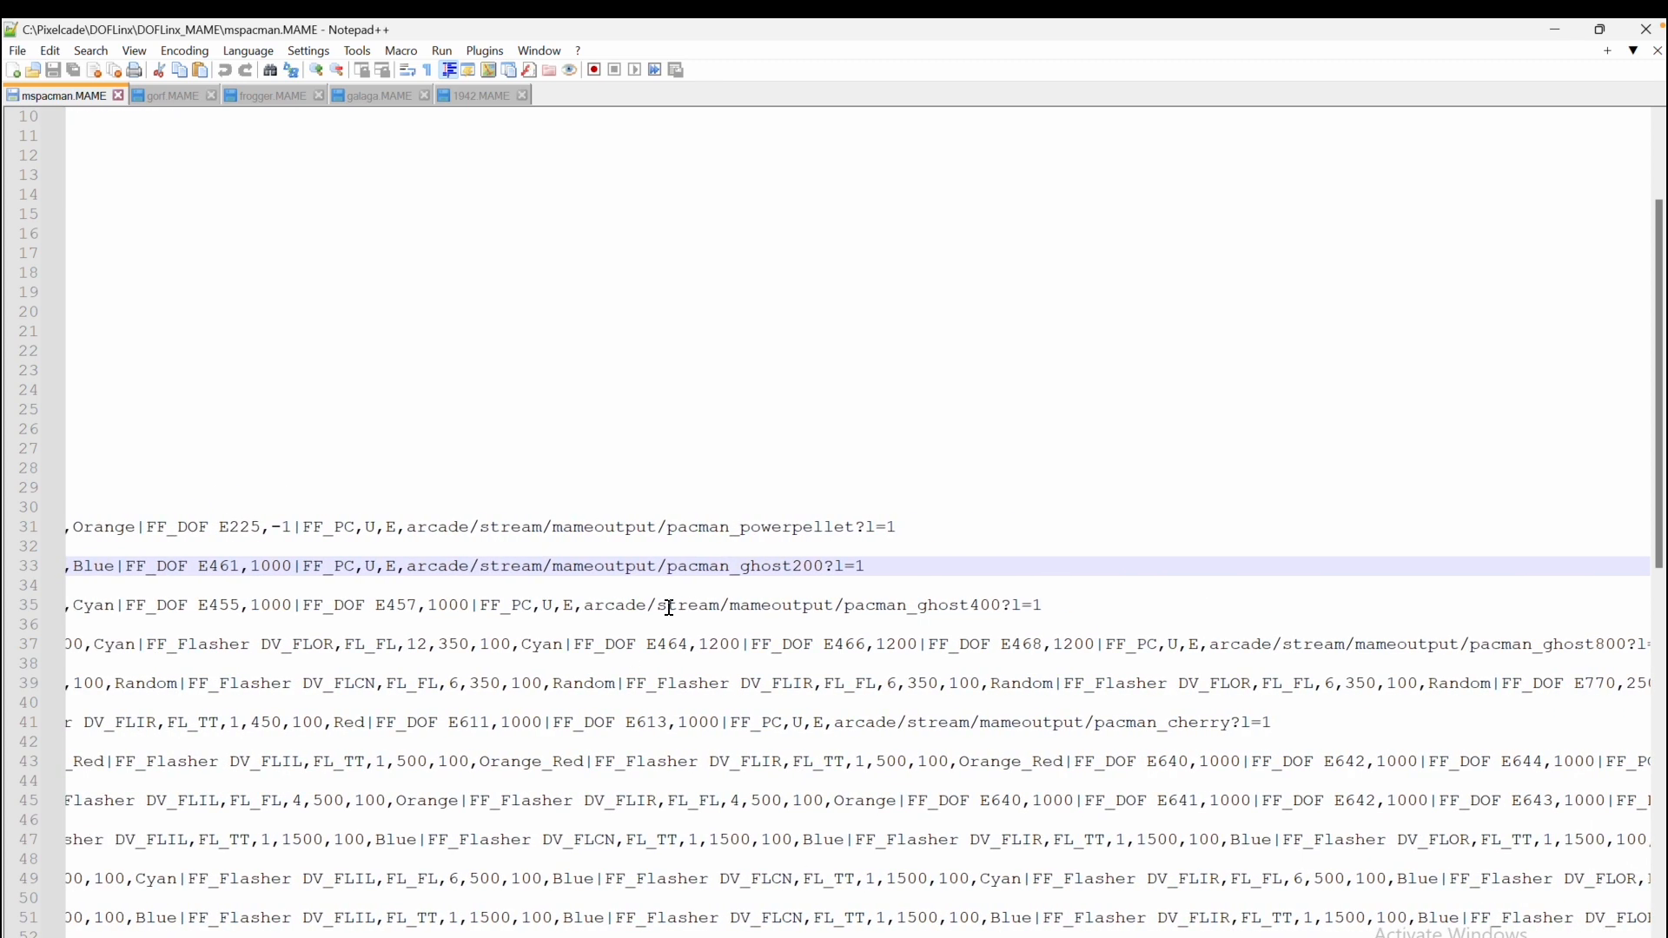
{"action": "left_click_drag", "start_coordinate": [303, 528], "coordinate": [999, 524]}
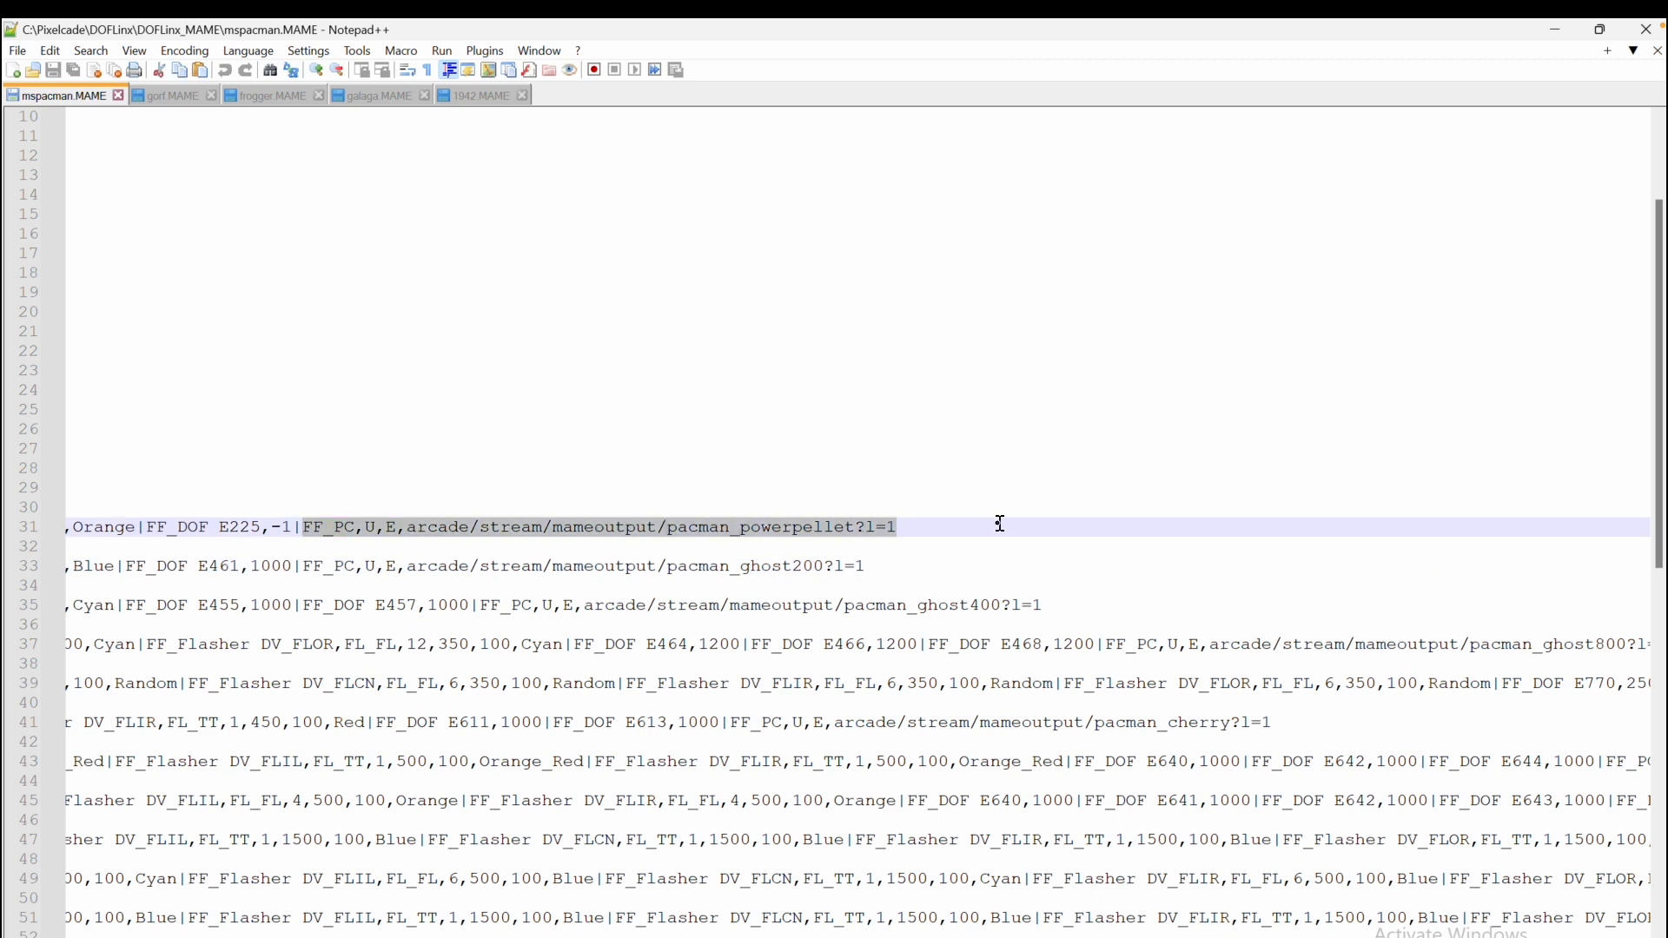
{"action": "left_click", "coordinate": [860, 527]}
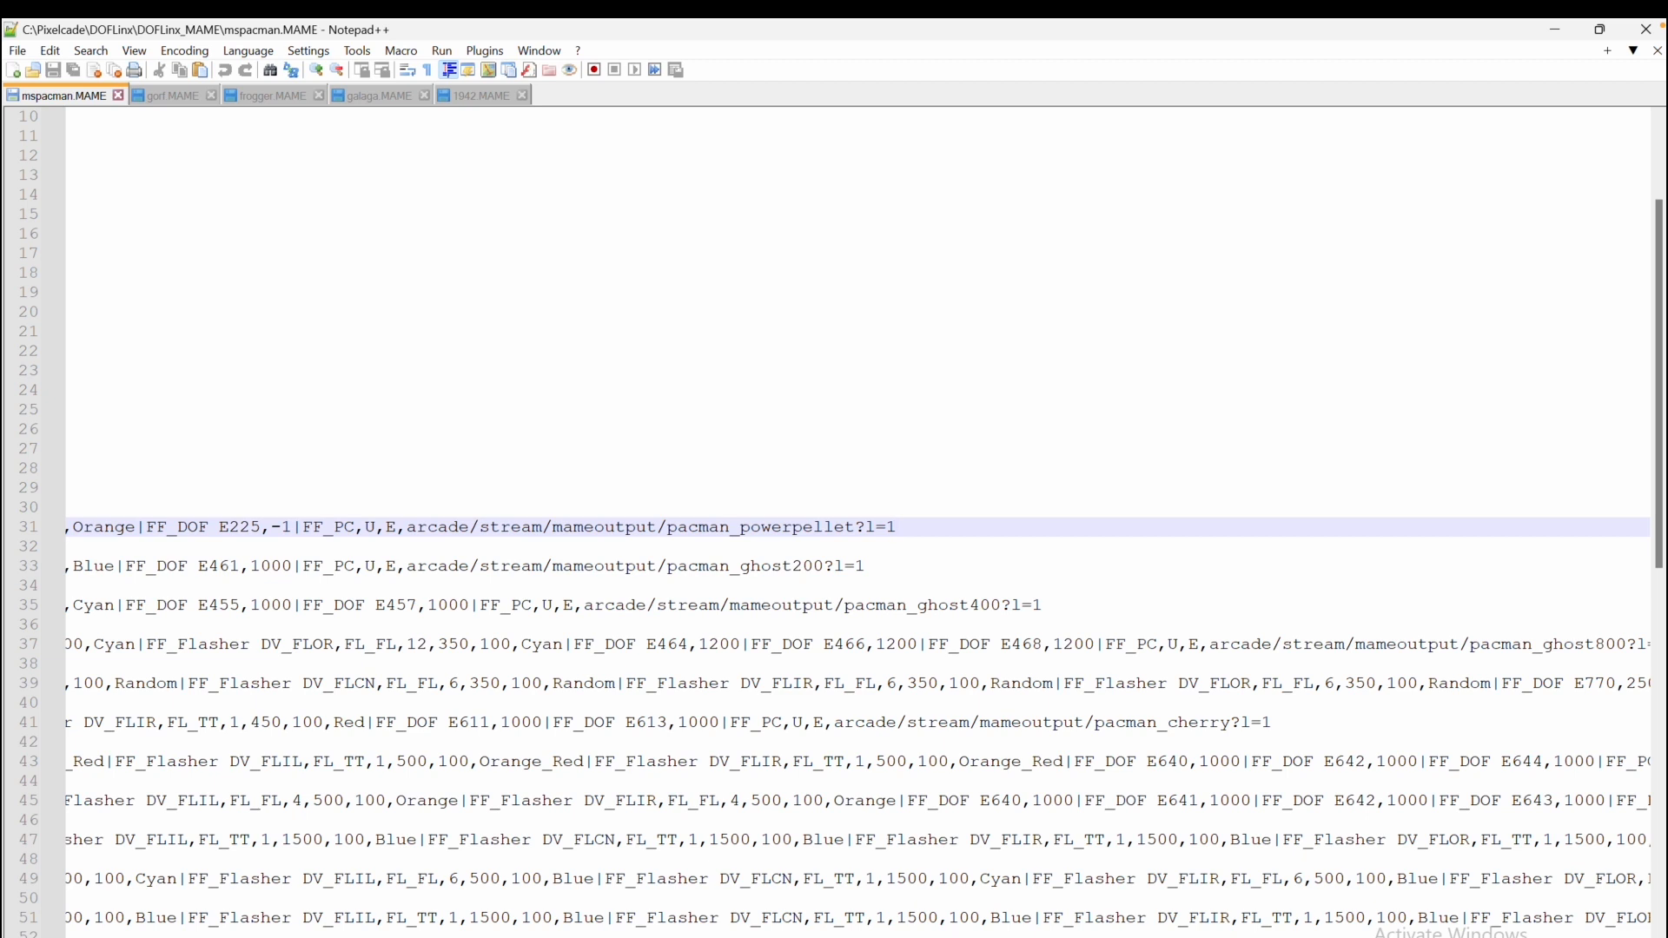
{"action": "left_click_drag", "start_coordinate": [851, 605], "coordinate": [1075, 606]}
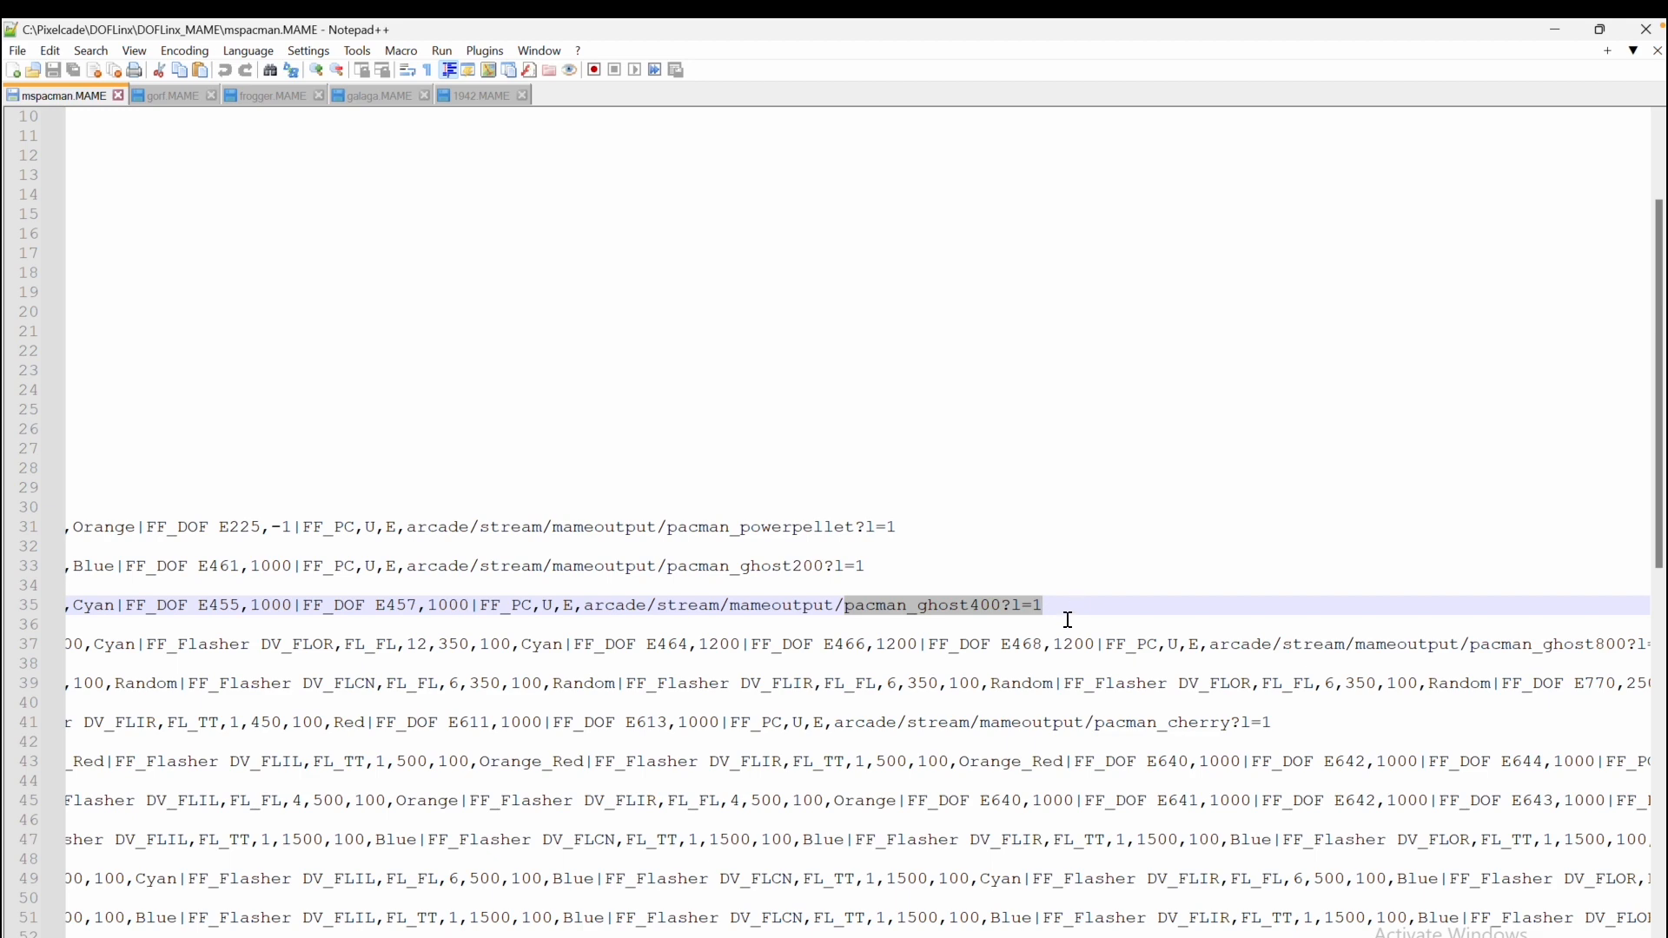
{"action": "left_click_drag", "start_coordinate": [956, 937], "coordinate": [521, 937]}
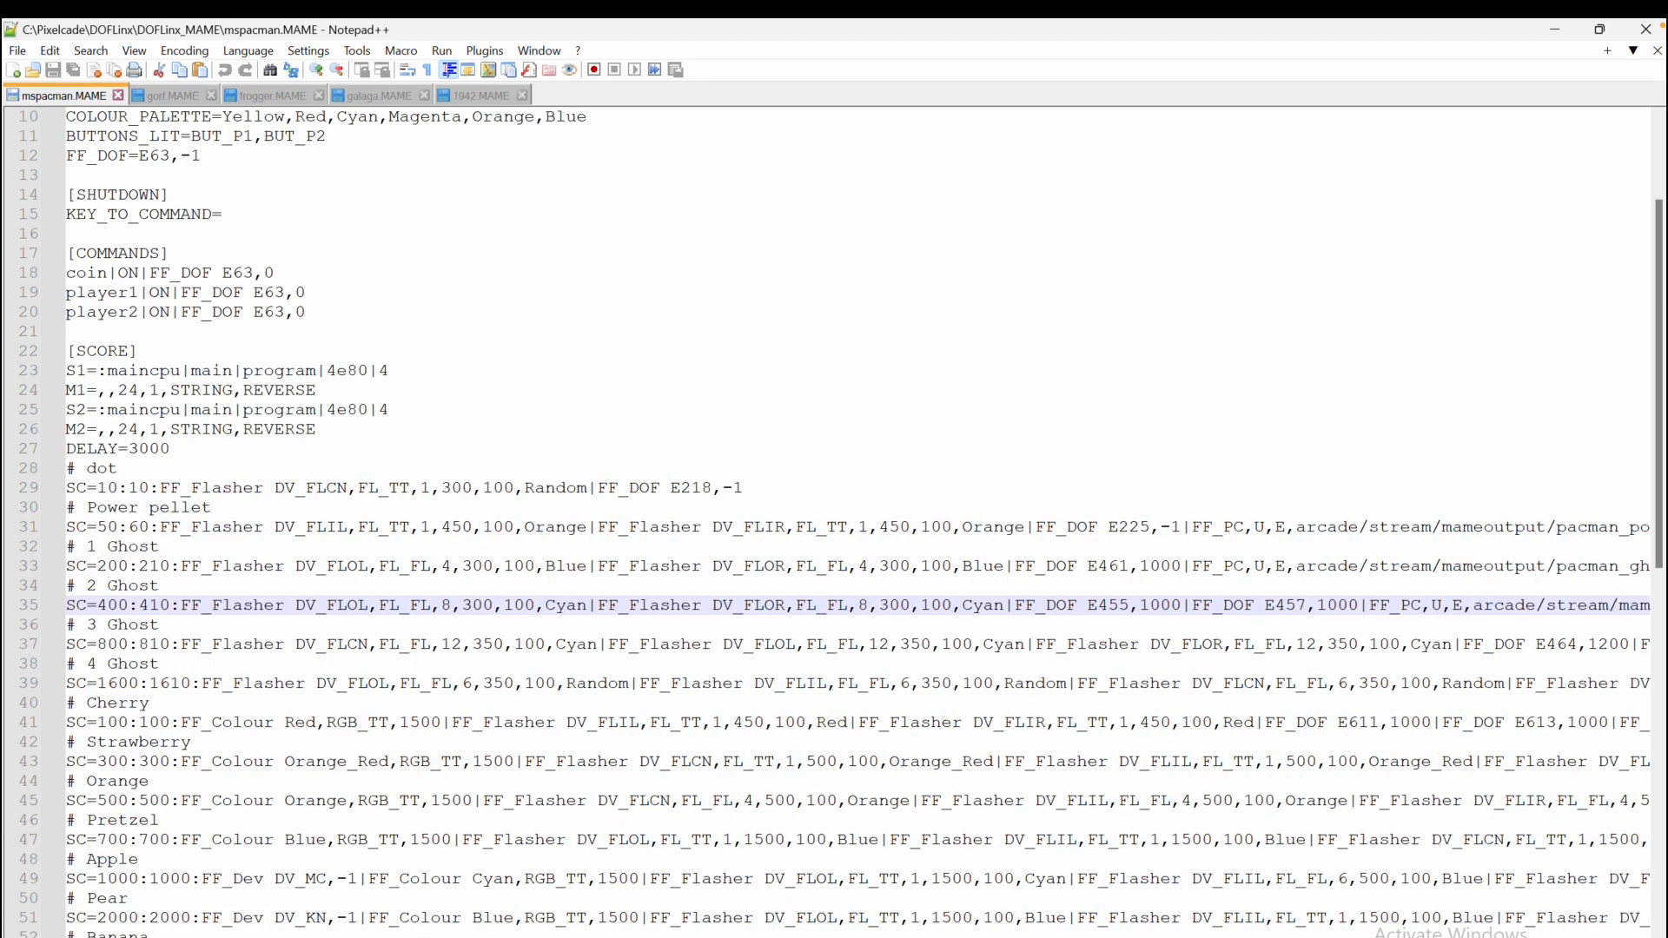
Examine the fruit score lines and their FF_PC animation entries, such as pacman_orange and mspacman_pretzel
{"action": "scroll", "coordinate": [296, 786], "scroll_direction": "down", "scroll_amount": 1}
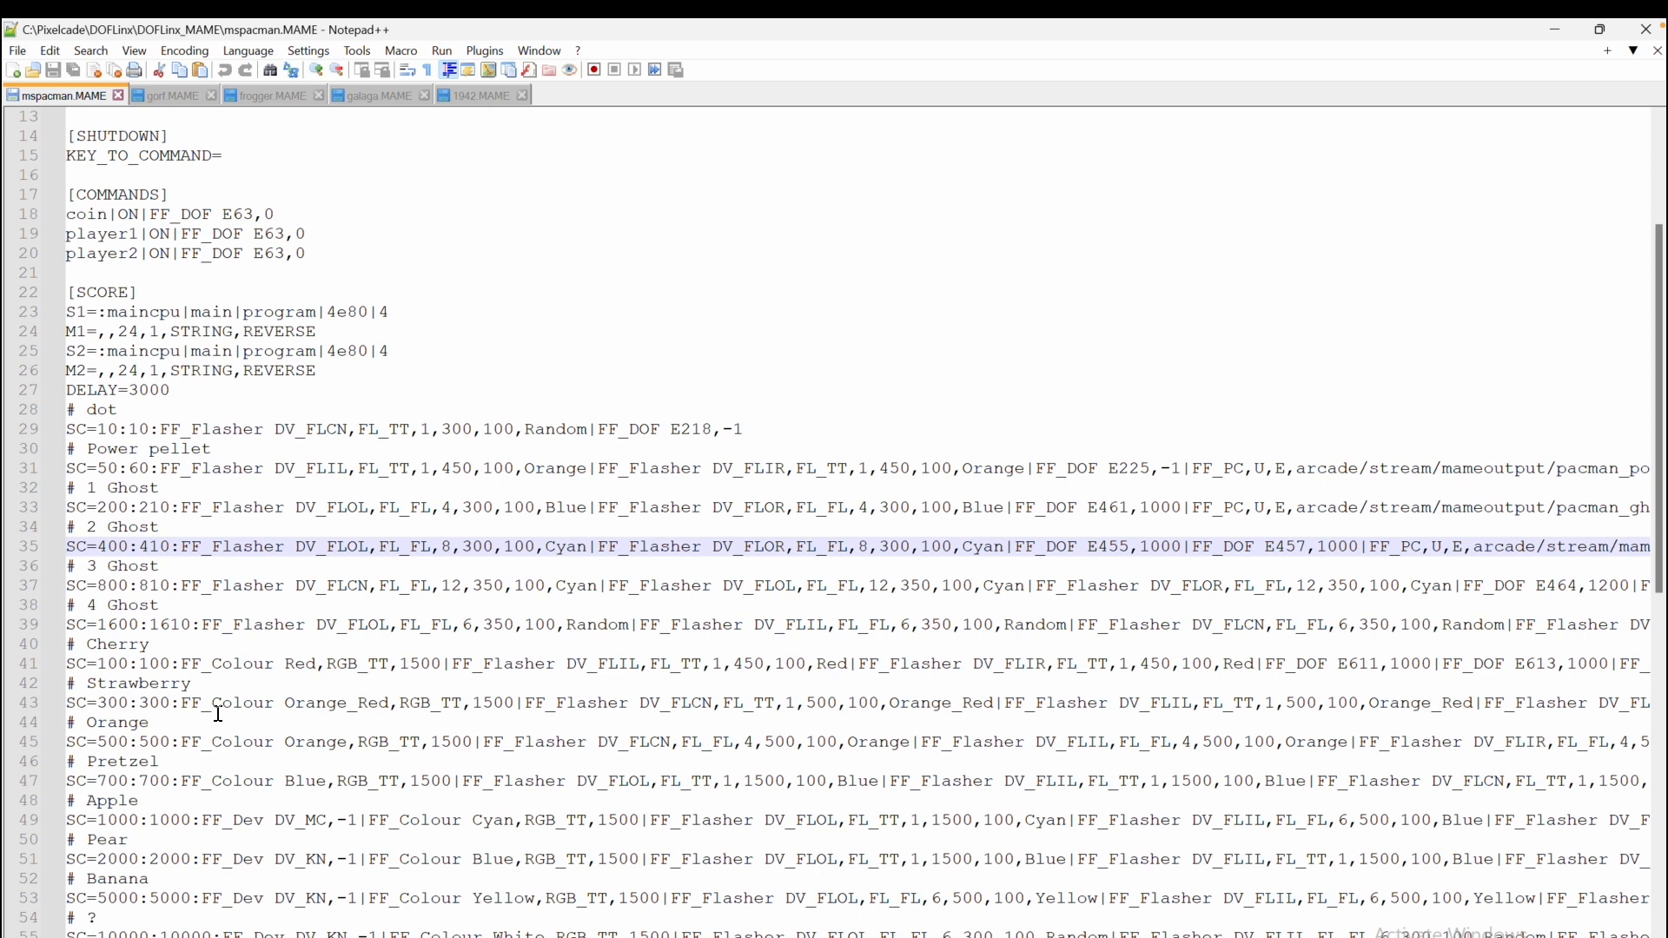
{"action": "scroll", "coordinate": [239, 724], "scroll_direction": "down", "scroll_amount": 1}
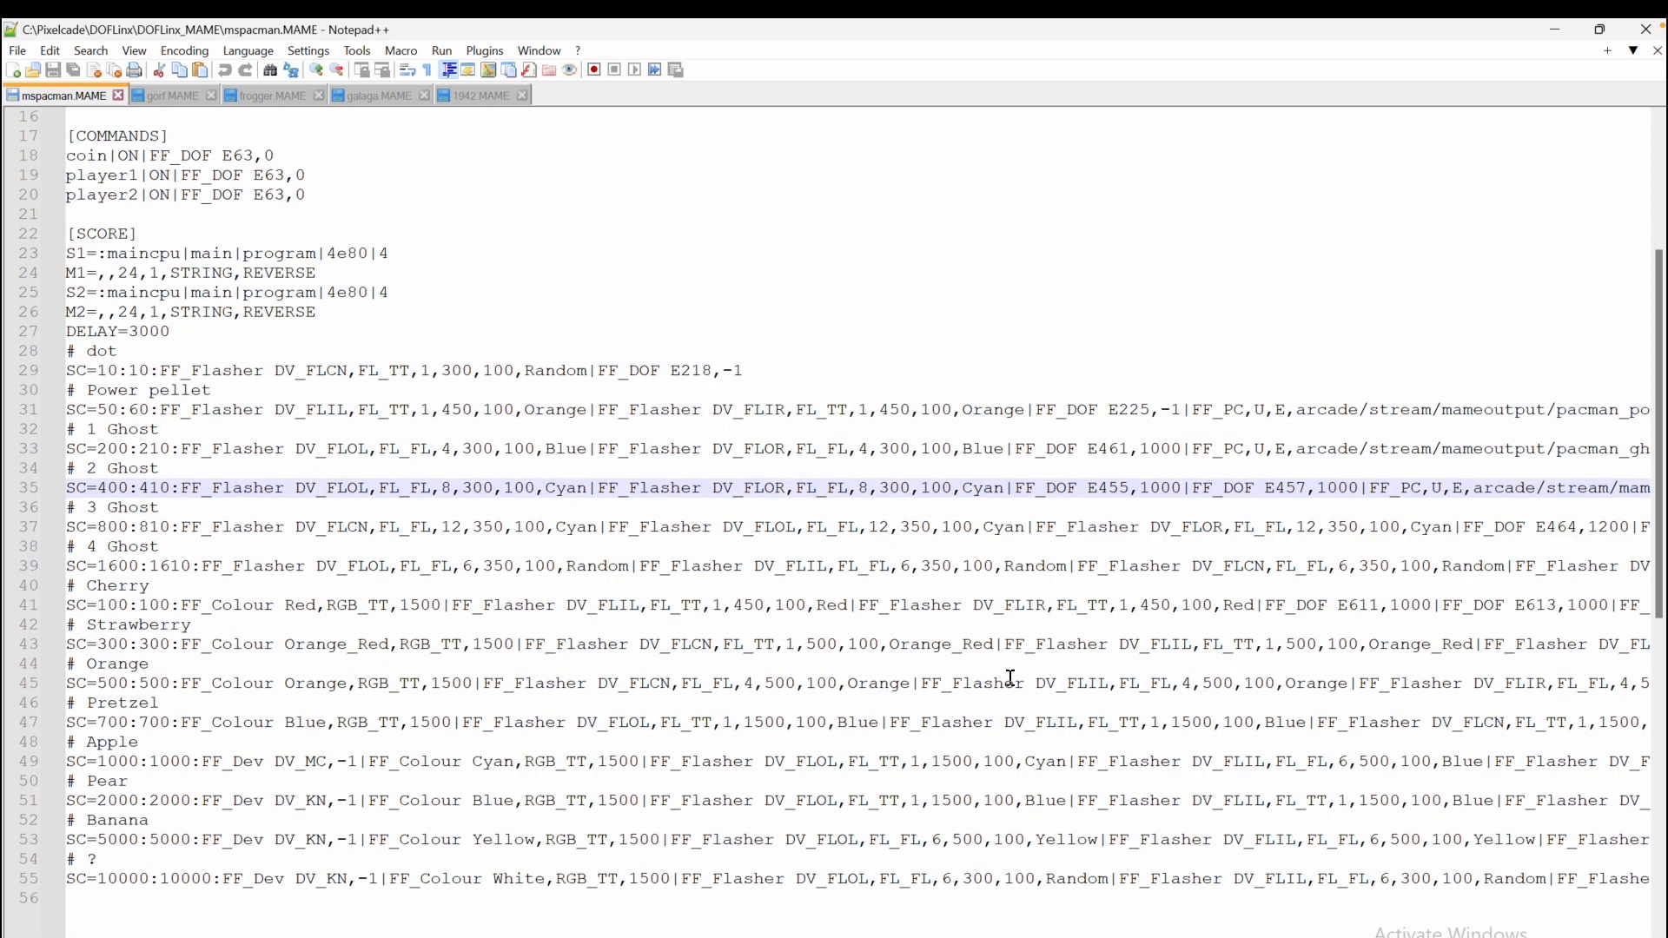
{"action": "left_click_drag", "start_coordinate": [1536, 683], "coordinate": [61, 702]}
{"action": "left_click_drag", "start_coordinate": [1646, 701], "coordinate": [1636, 686]}
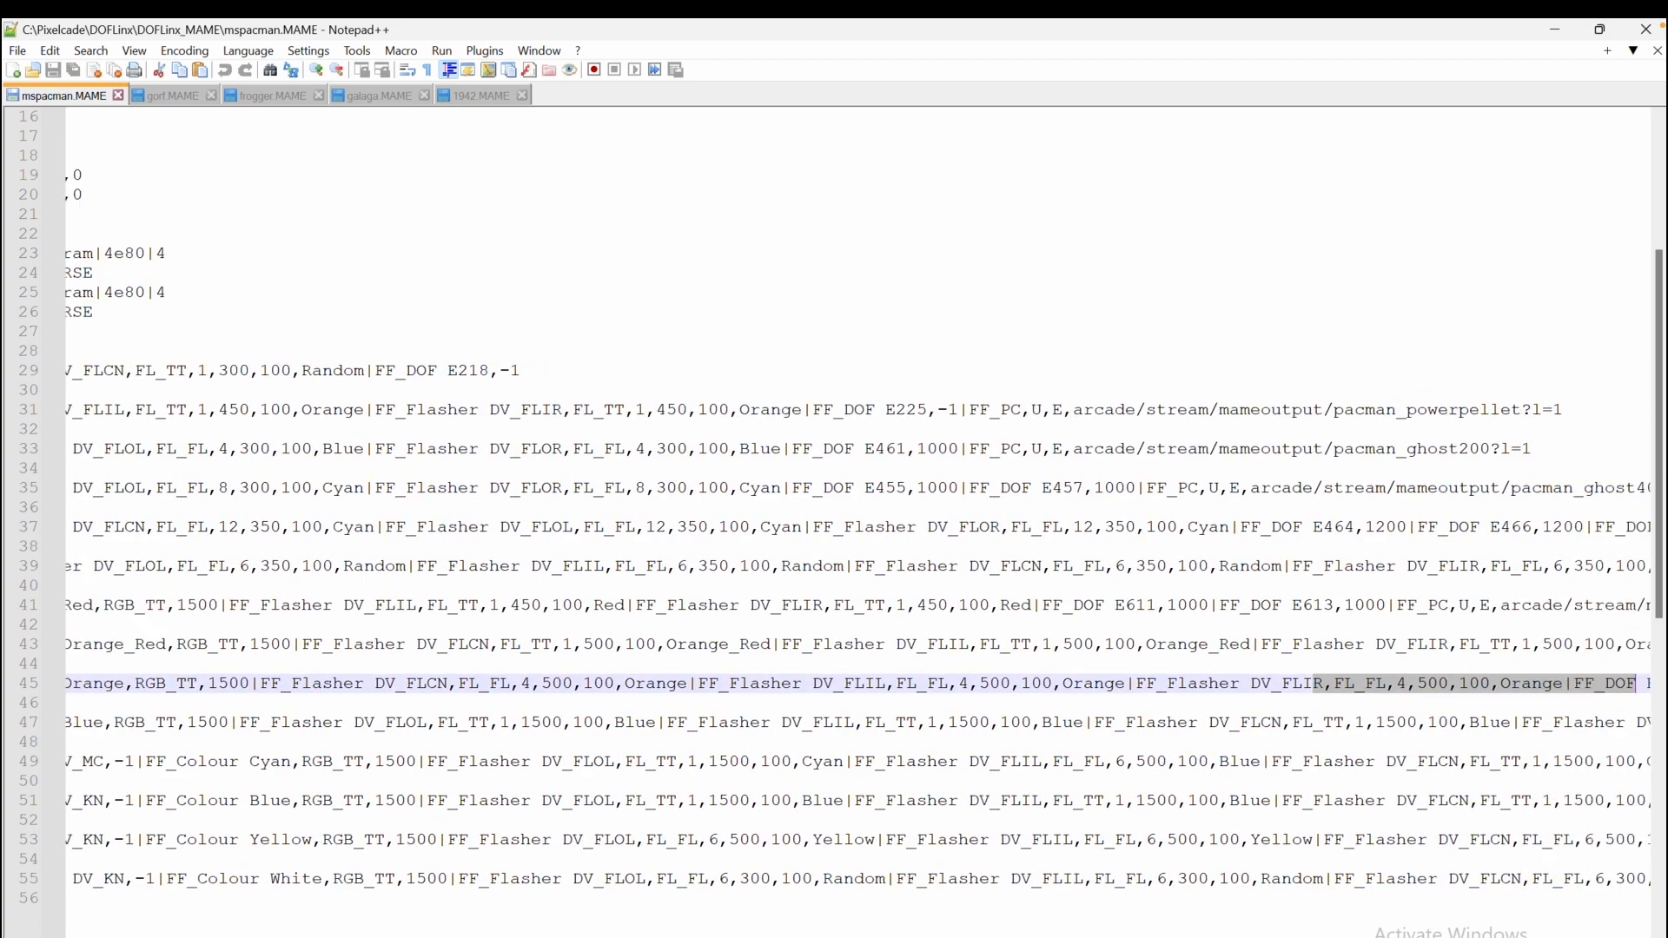
{"action": "scroll", "coordinate": [856, 521], "scroll_direction": "right", "scroll_amount": 15}
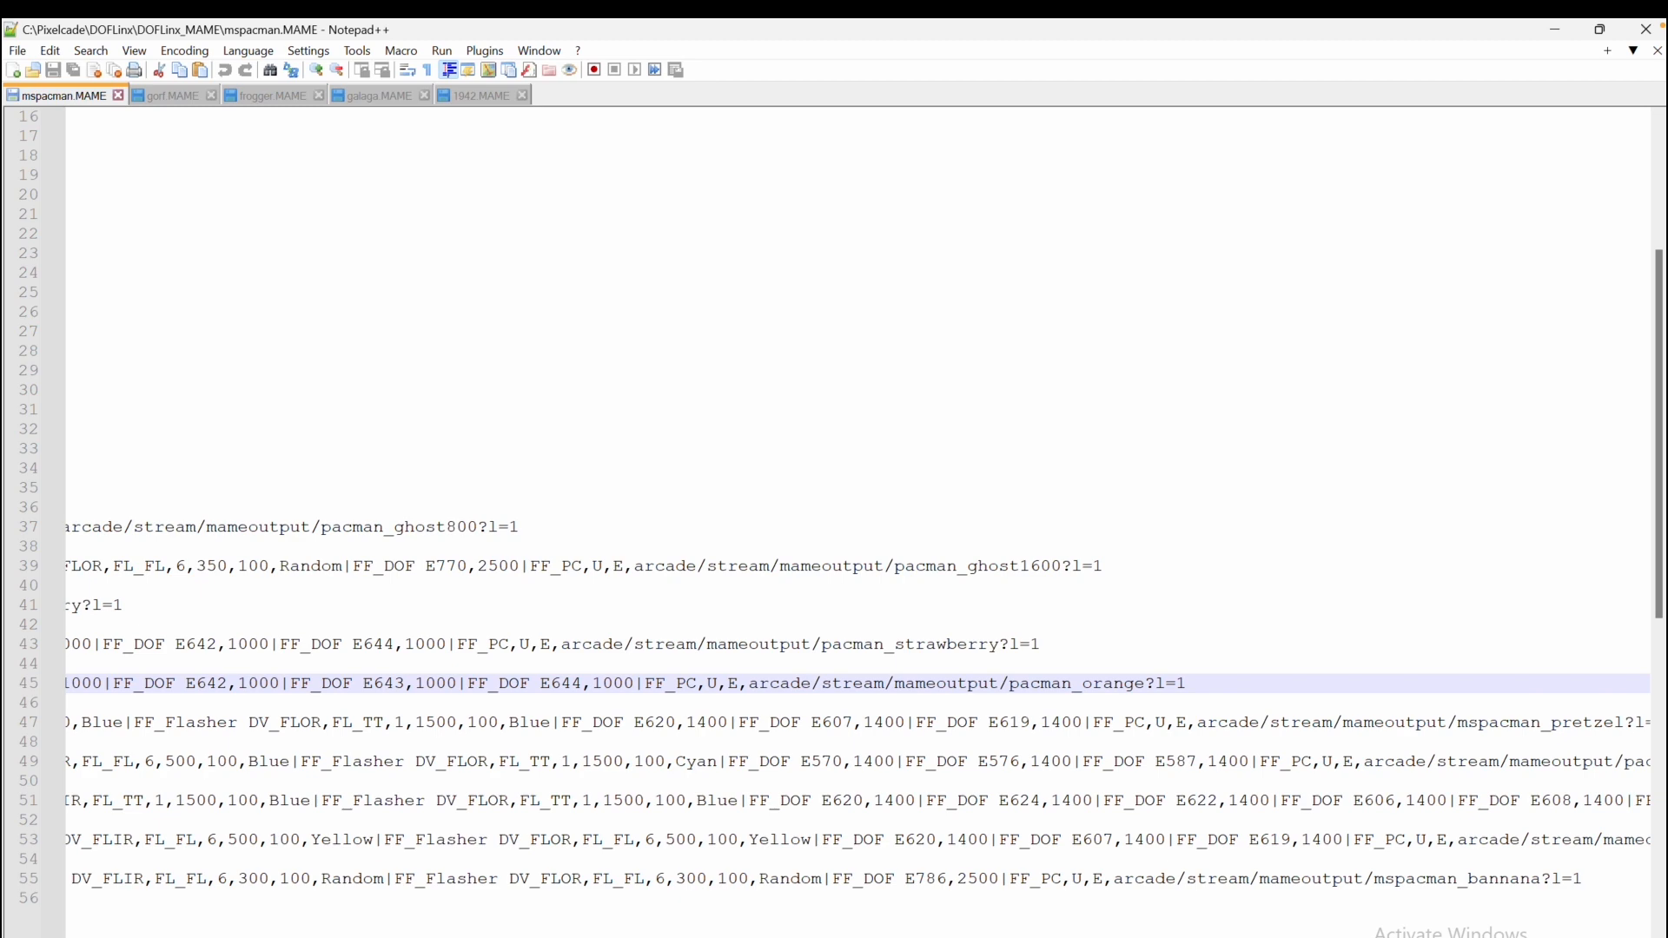
{"action": "left_click", "coordinate": [732, 704]}
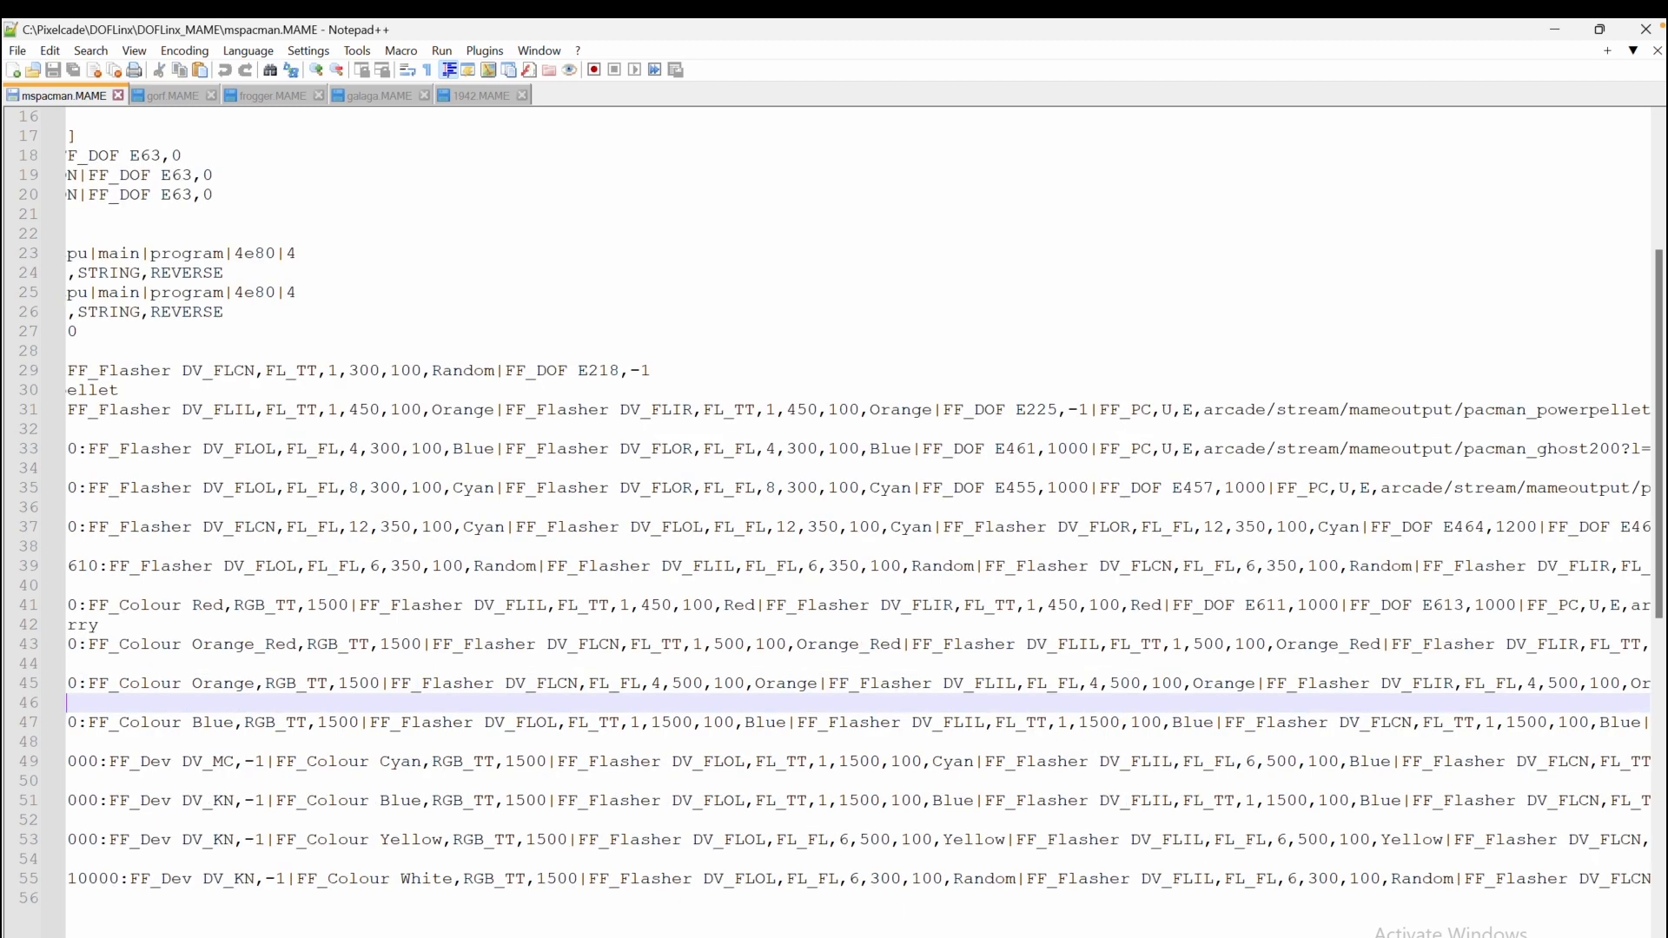
{"action": "scroll", "coordinate": [855, 521], "scroll_direction": "right", "scroll_amount": 15}
{"action": "scroll", "coordinate": [856, 521], "scroll_direction": "right", "scroll_amount": 1}
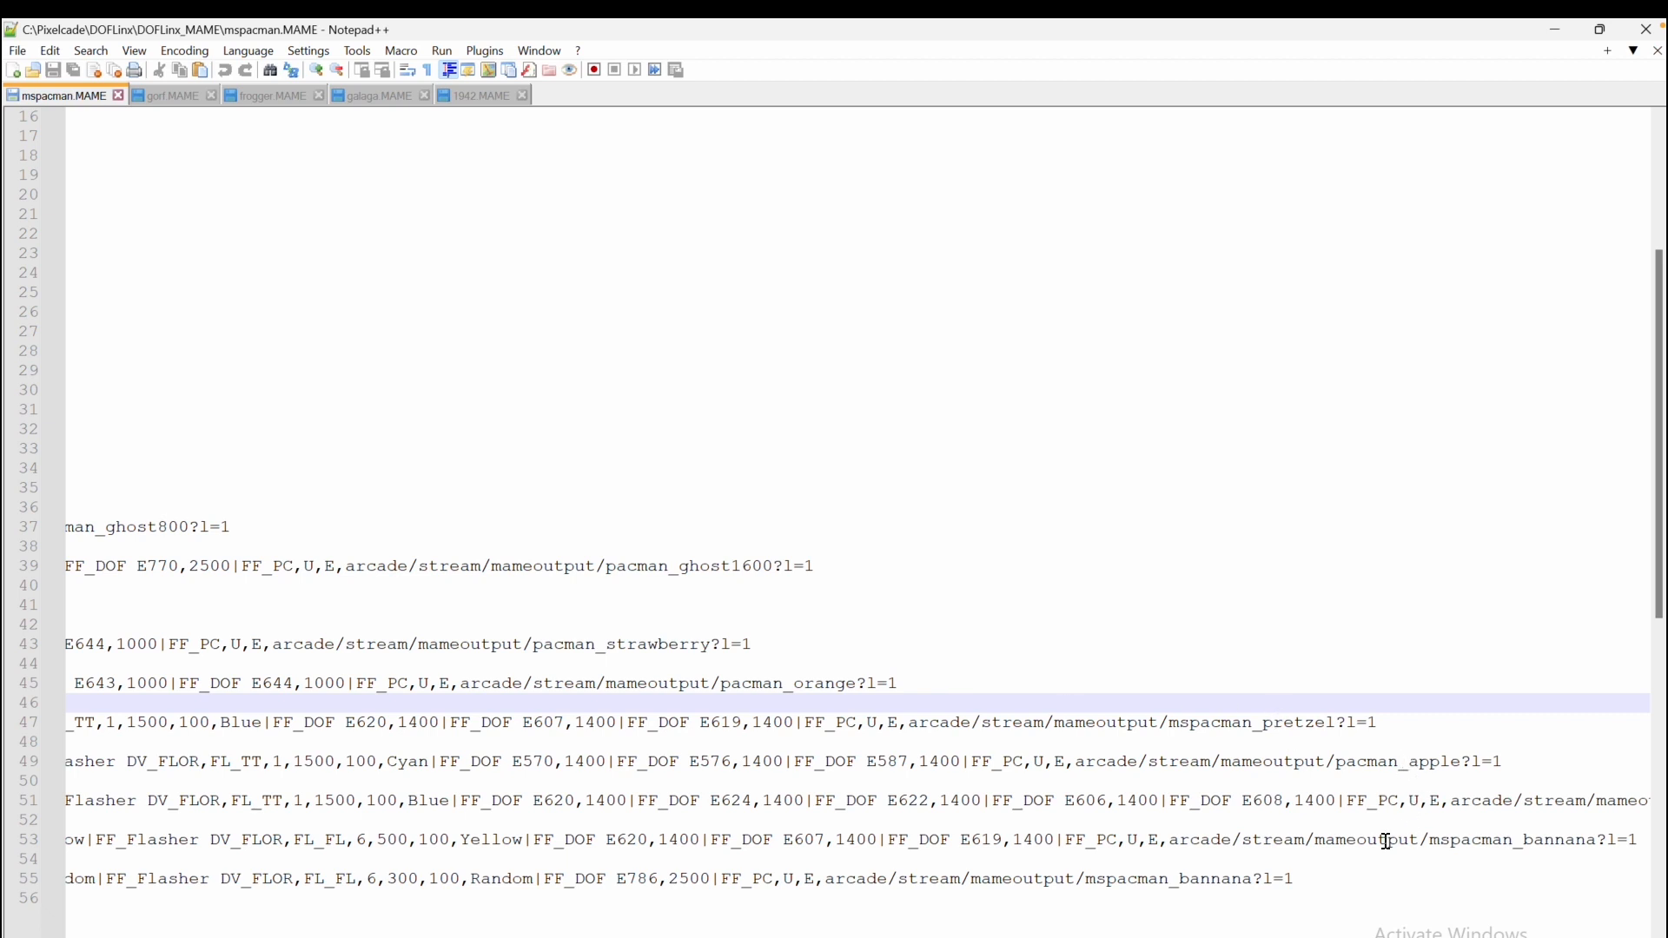
{"action": "scroll", "coordinate": [302, 770], "scroll_direction": "left", "scroll_amount": 10}
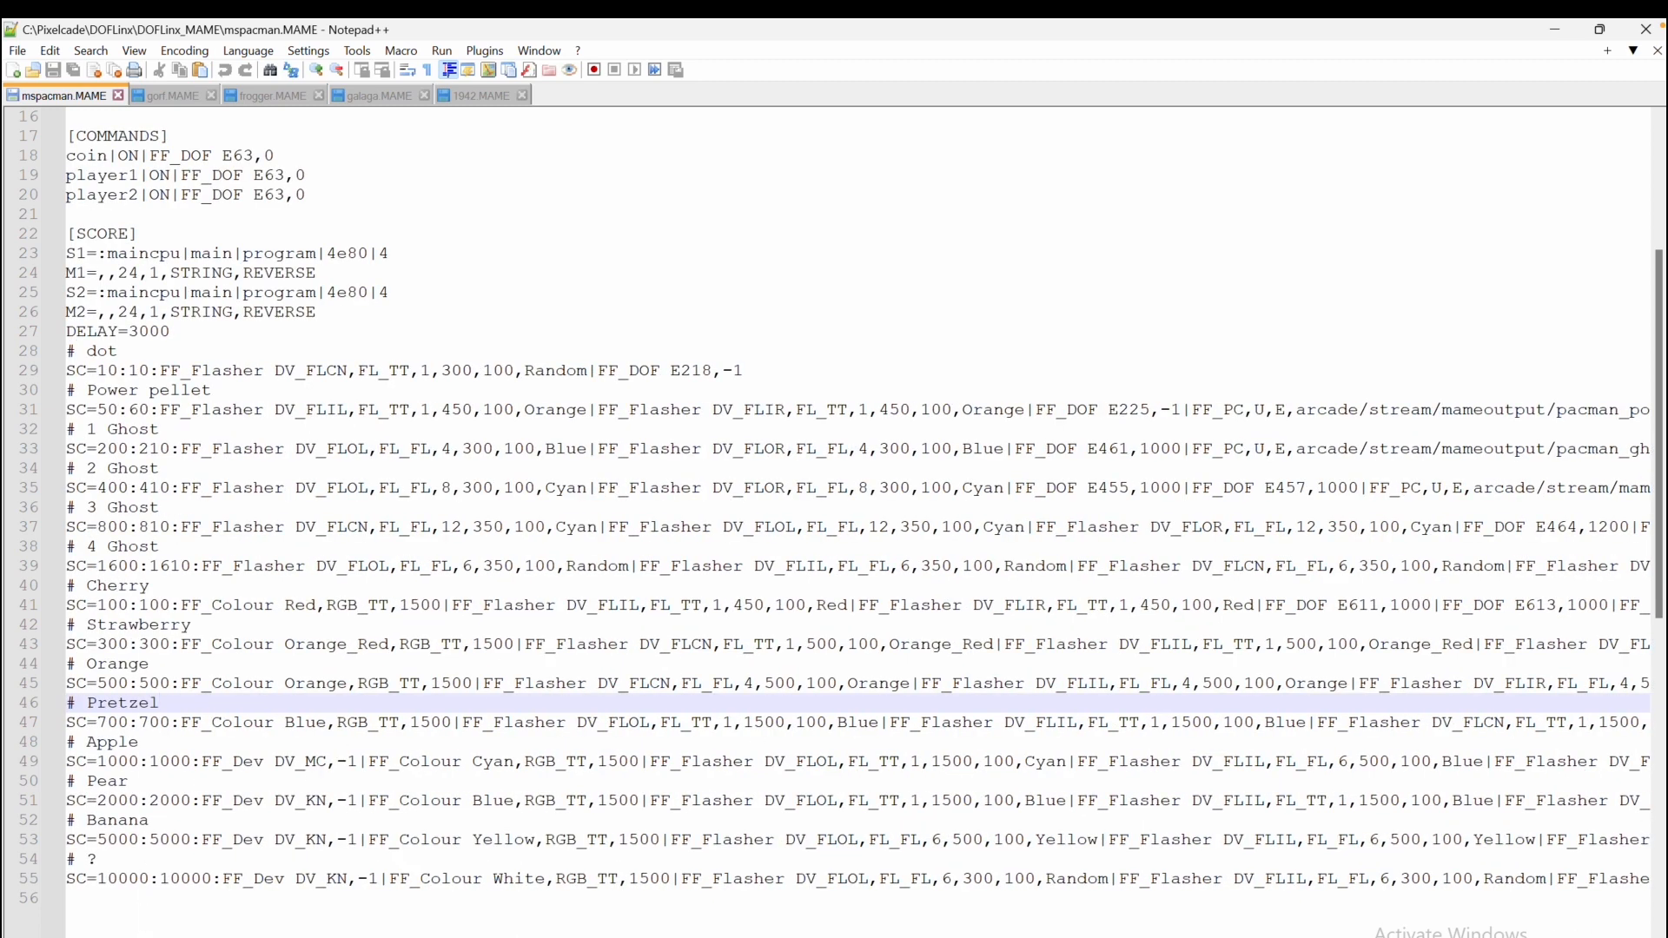
Switch to File Explorer and open the Pixelcade > DOFLinx > DOFLinx_MAME folder
{"action": "key", "text": "alt+Tab"}
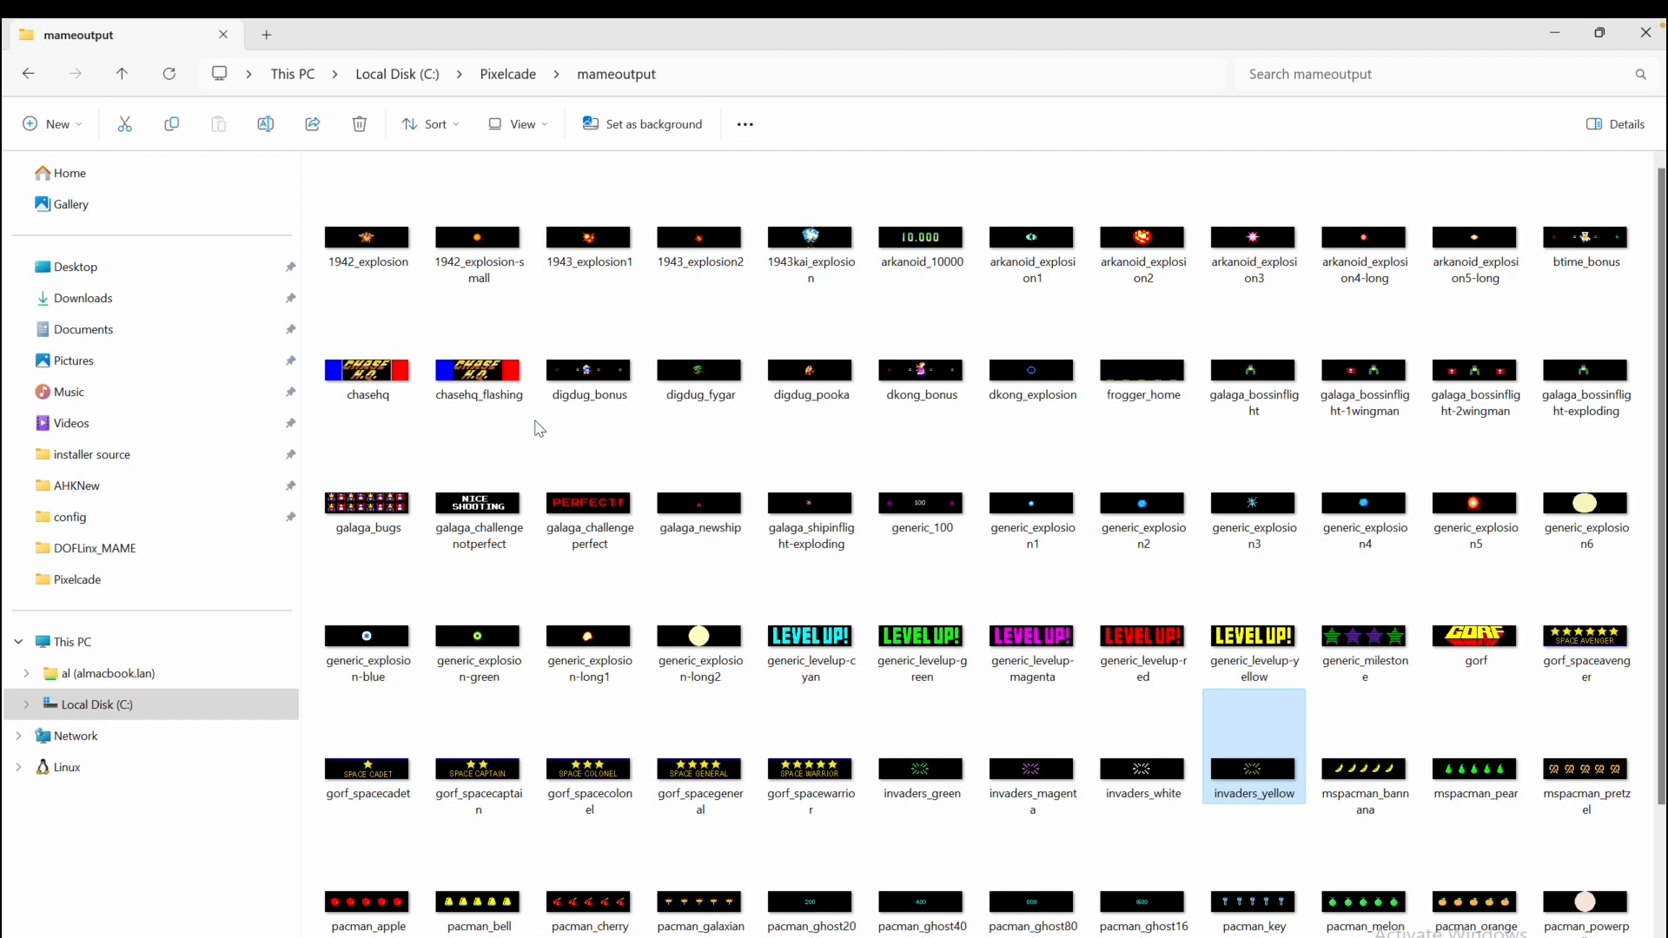
{"action": "left_click", "coordinate": [509, 74]}
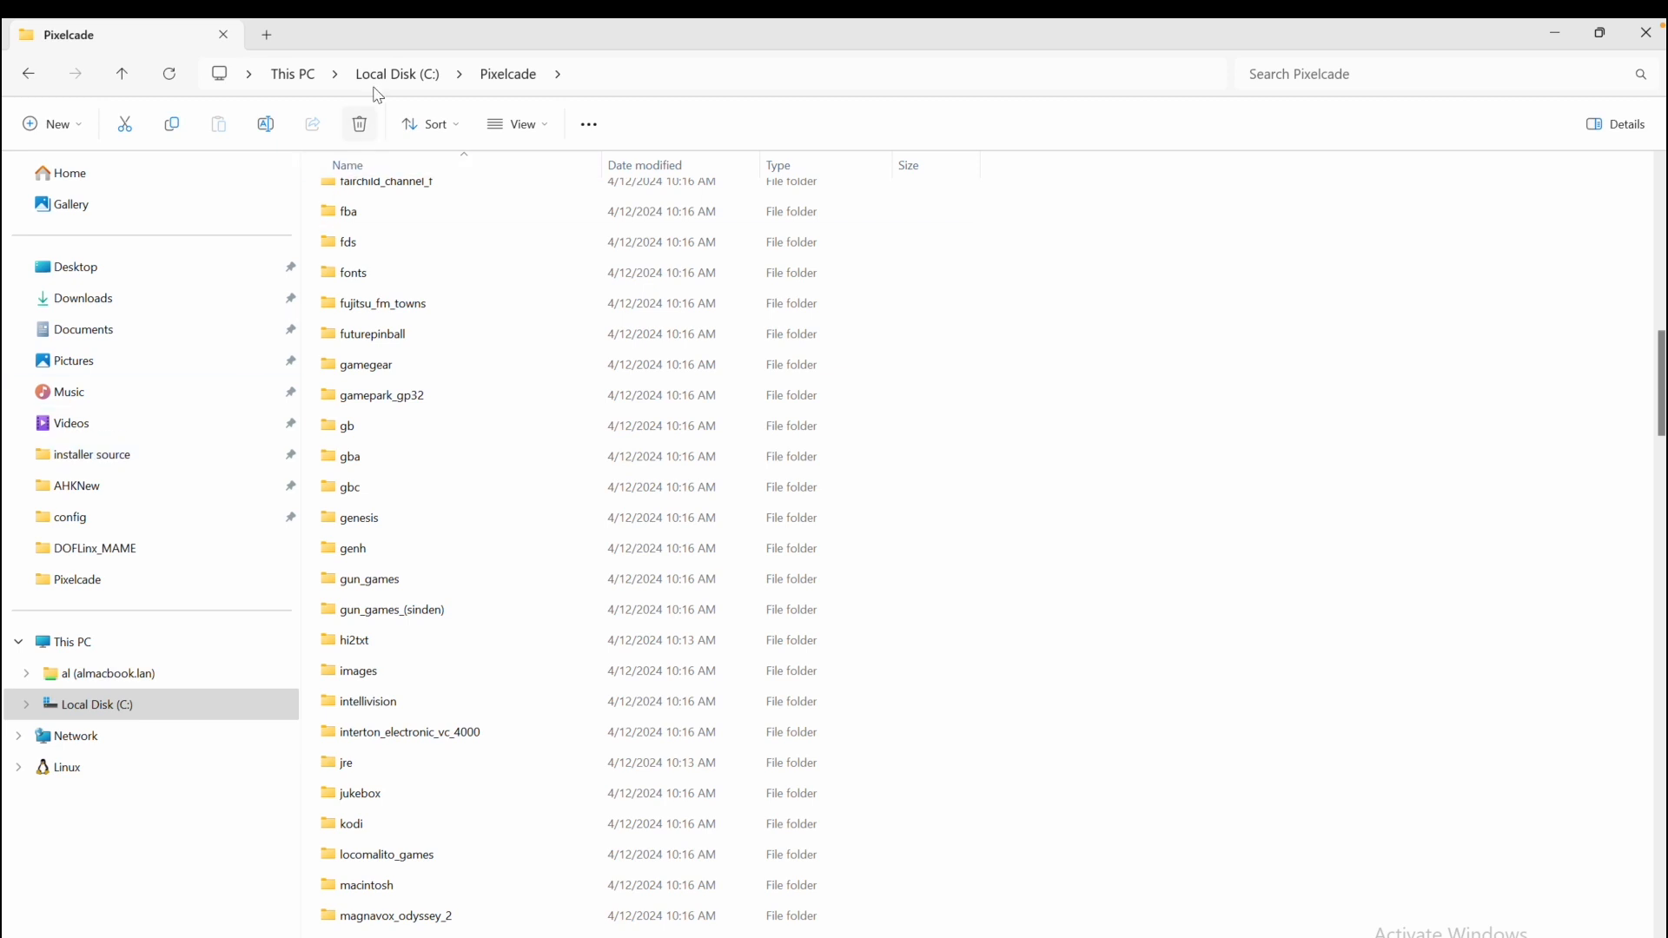
{"action": "scroll", "coordinate": [382, 699], "scroll_direction": "down", "scroll_amount": 3}
{"action": "scroll", "coordinate": [398, 691], "scroll_direction": "down", "scroll_amount": 3}
{"action": "scroll", "coordinate": [398, 691], "scroll_direction": "up", "scroll_amount": 10}
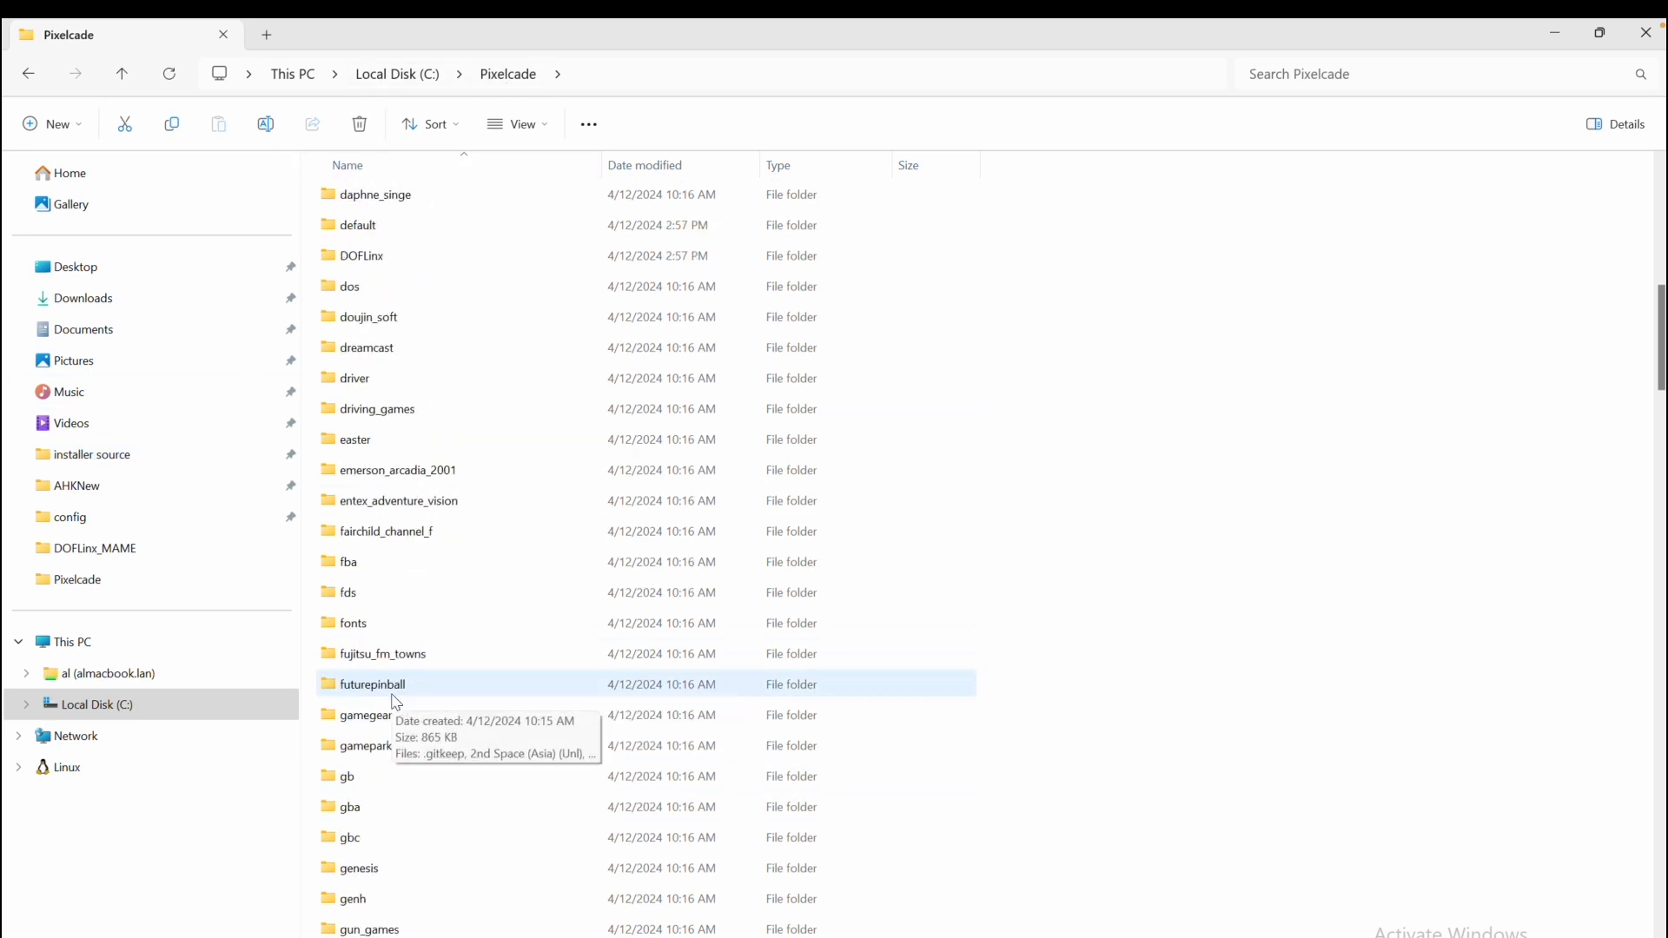
{"action": "double_click", "coordinate": [383, 258]}
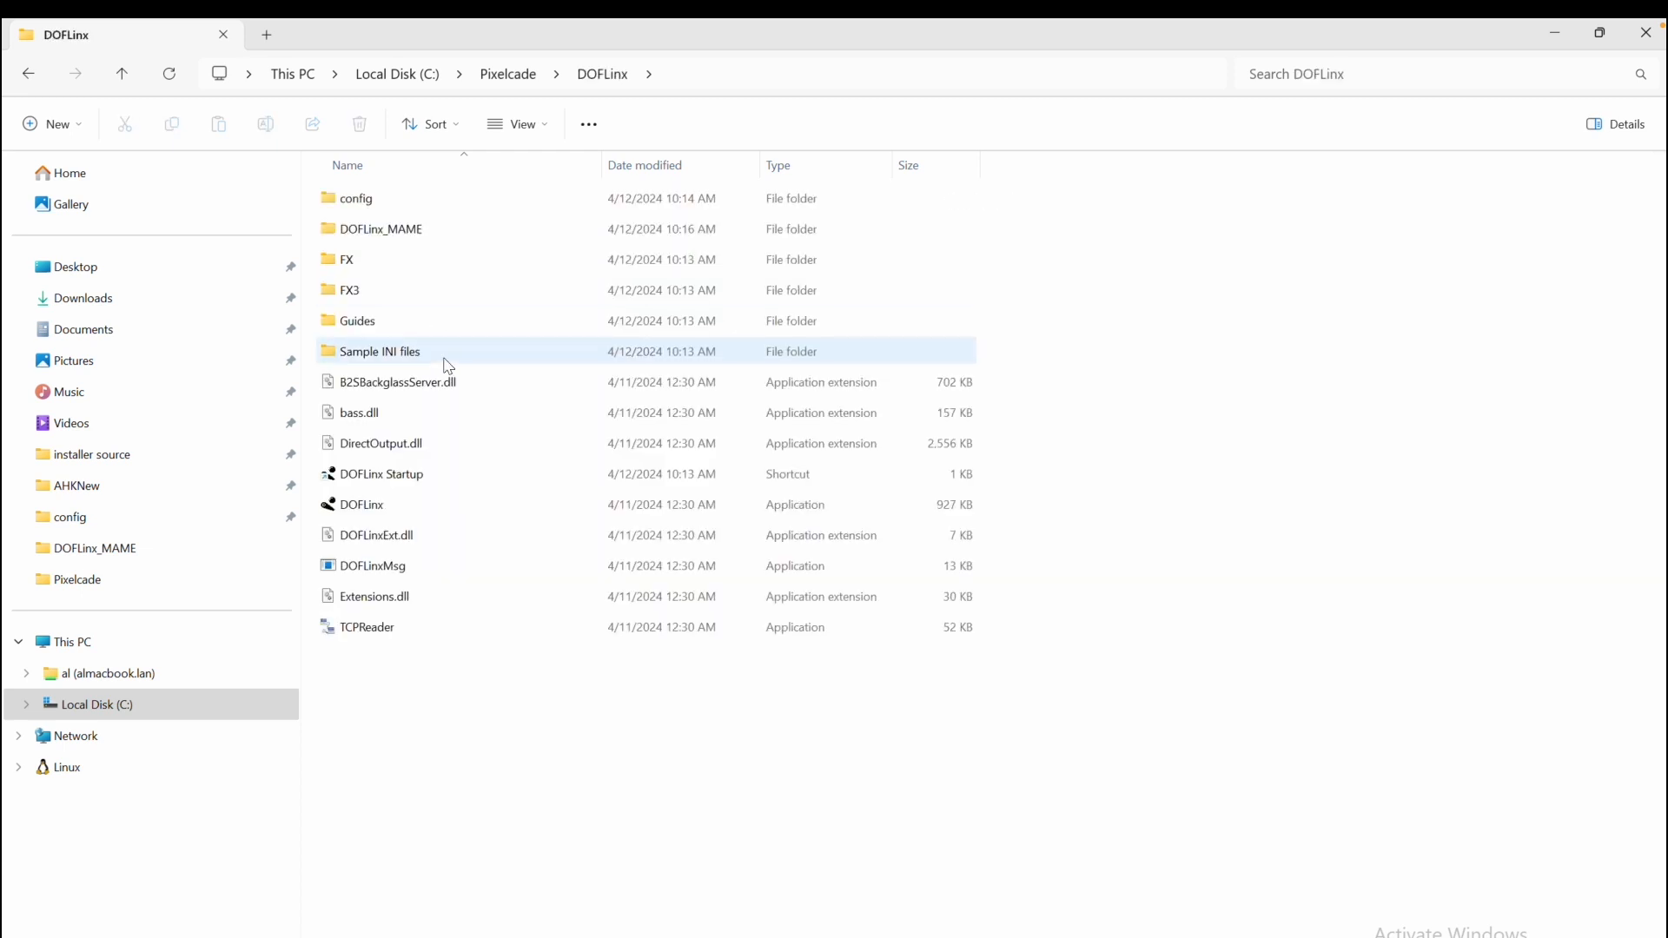
{"action": "double_click", "coordinate": [413, 233]}
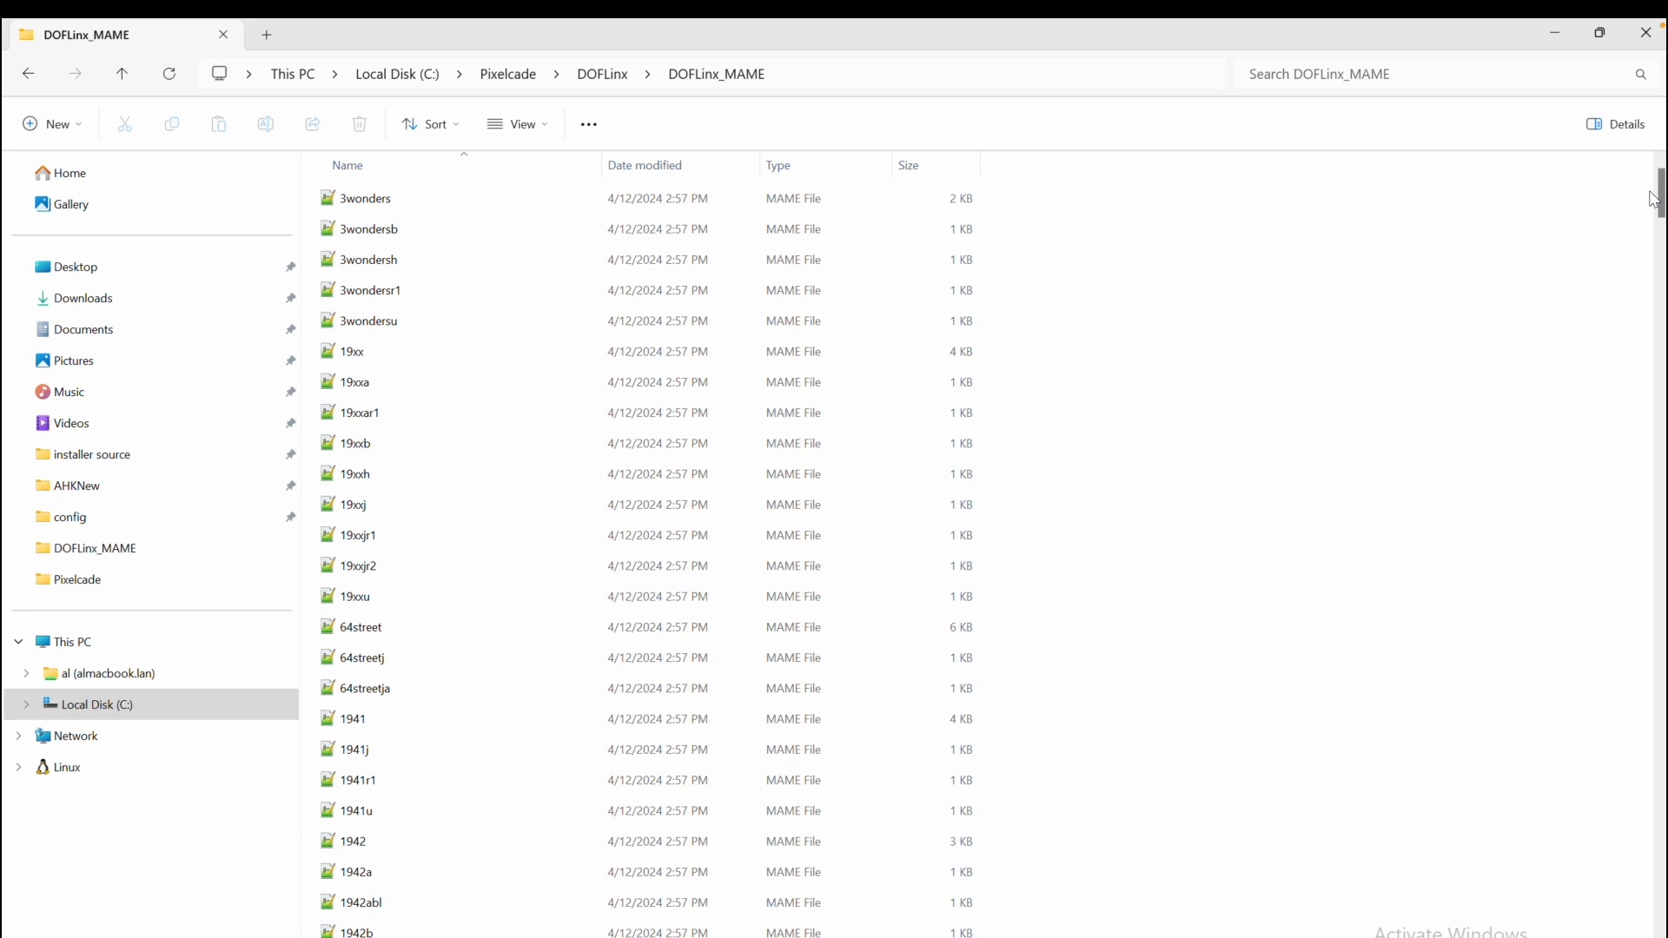
Browse the DOFLinx_MAME file list and open btime.MAME in the editor
{"action": "left_click_drag", "start_coordinate": [1660, 196], "coordinate": [1660, 554]}
{"action": "scroll", "coordinate": [539, 621], "scroll_direction": "up", "scroll_amount": 4}
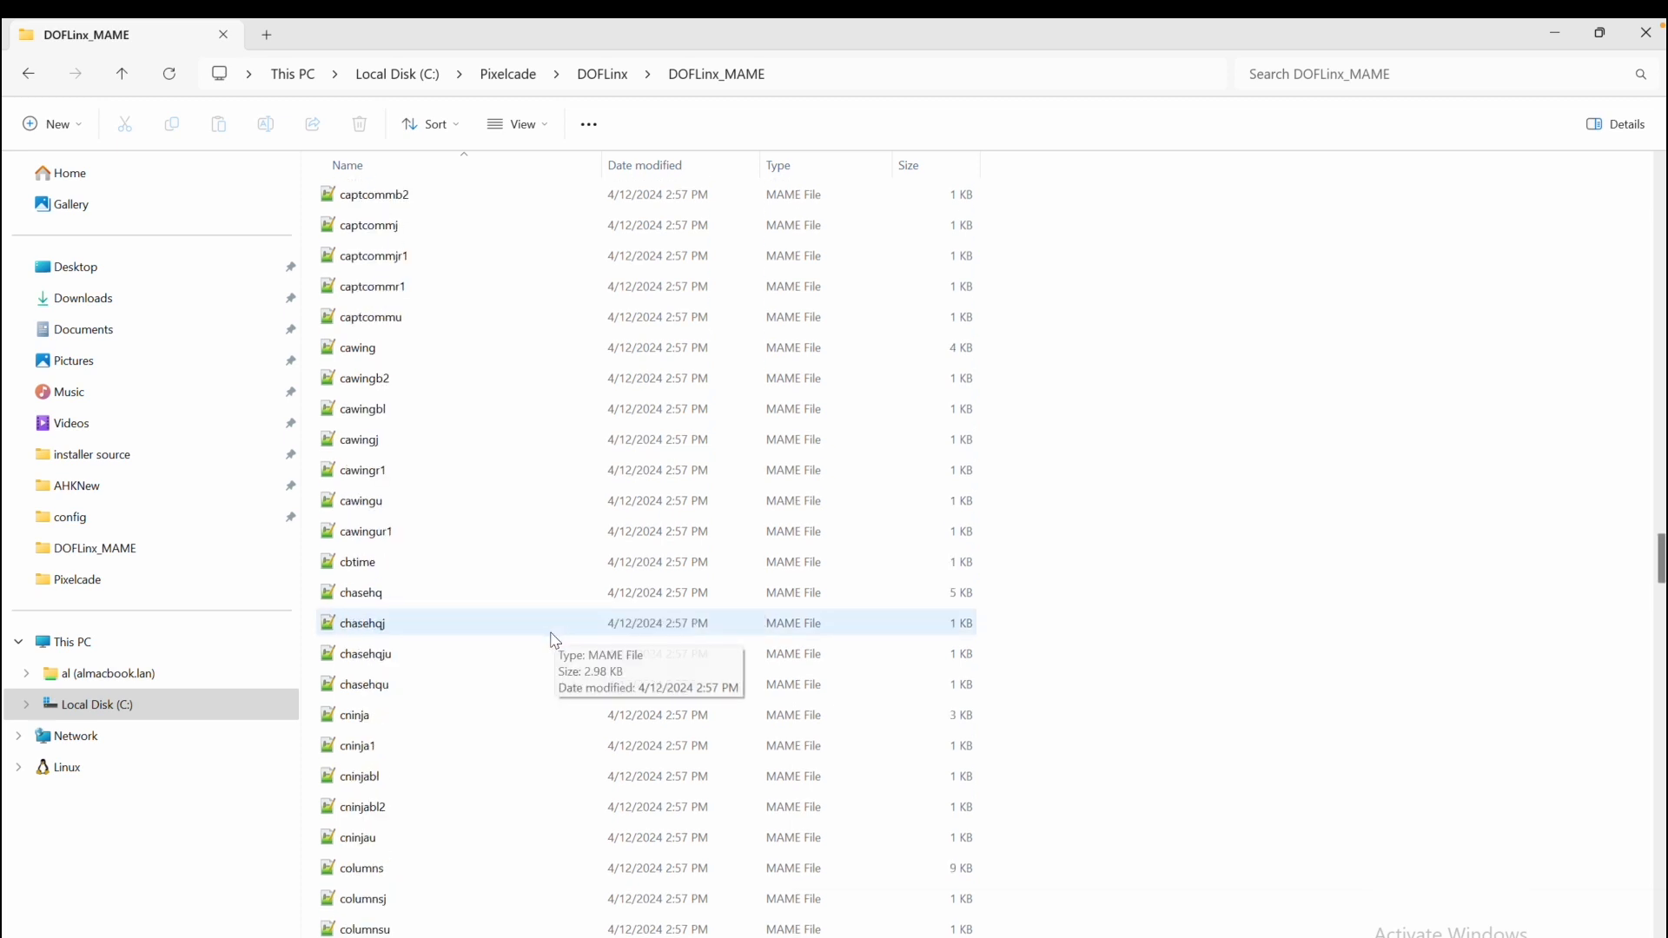
{"action": "scroll", "coordinate": [486, 648], "scroll_direction": "up", "scroll_amount": 9}
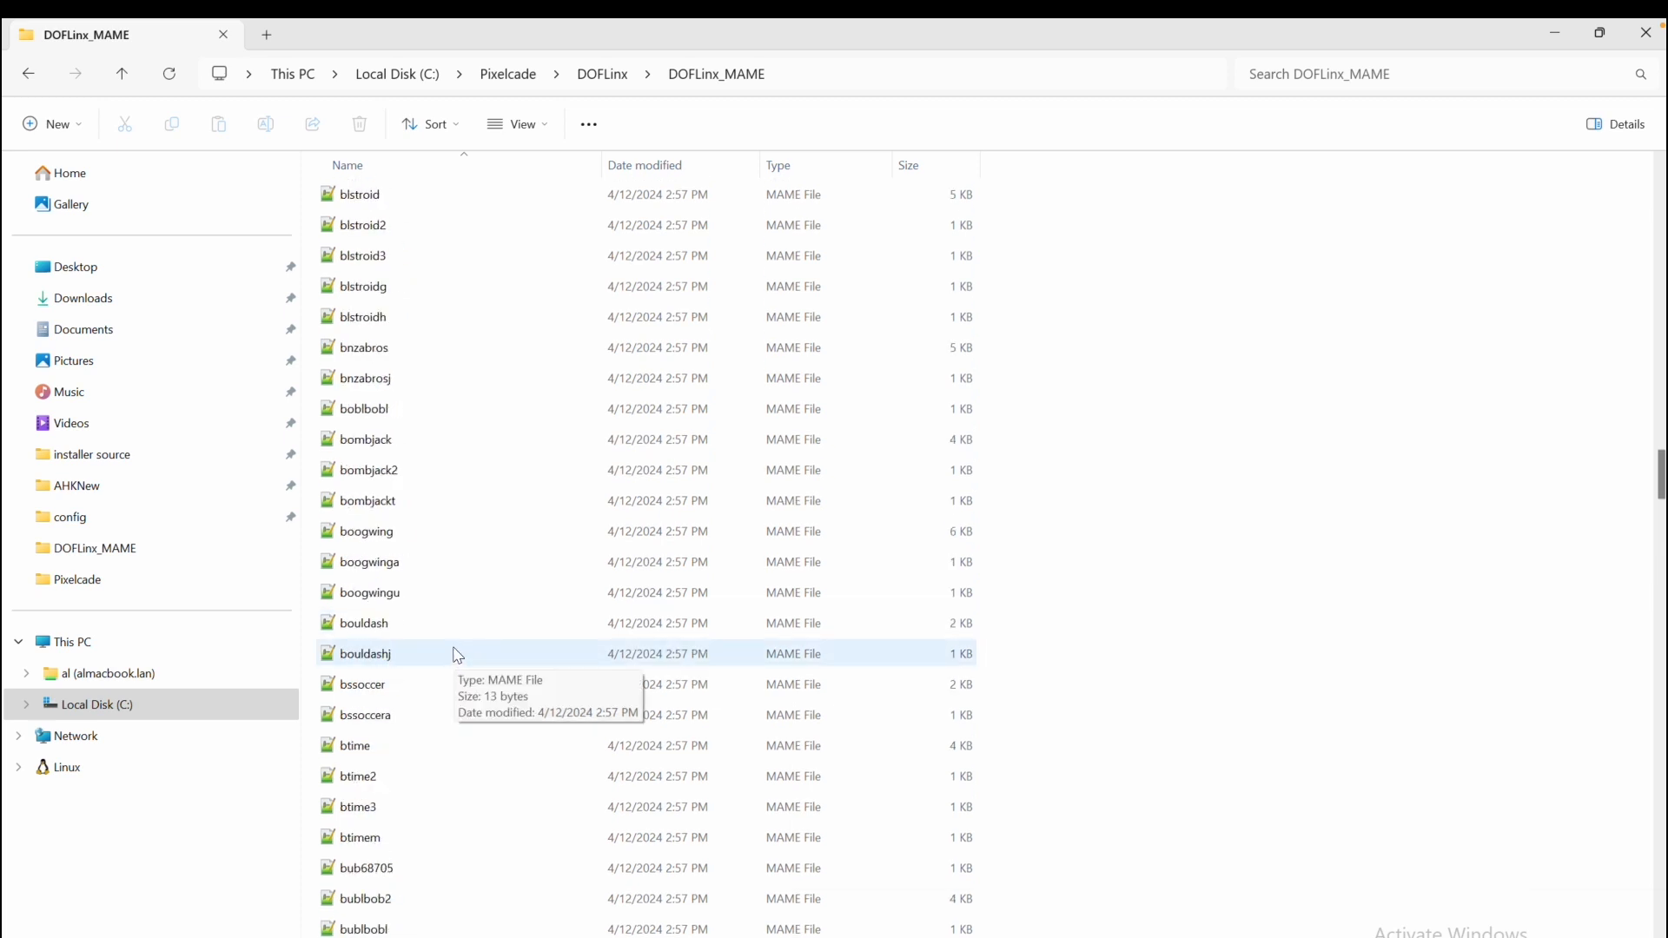
{"action": "scroll", "coordinate": [453, 658], "scroll_direction": "down", "scroll_amount": 3}
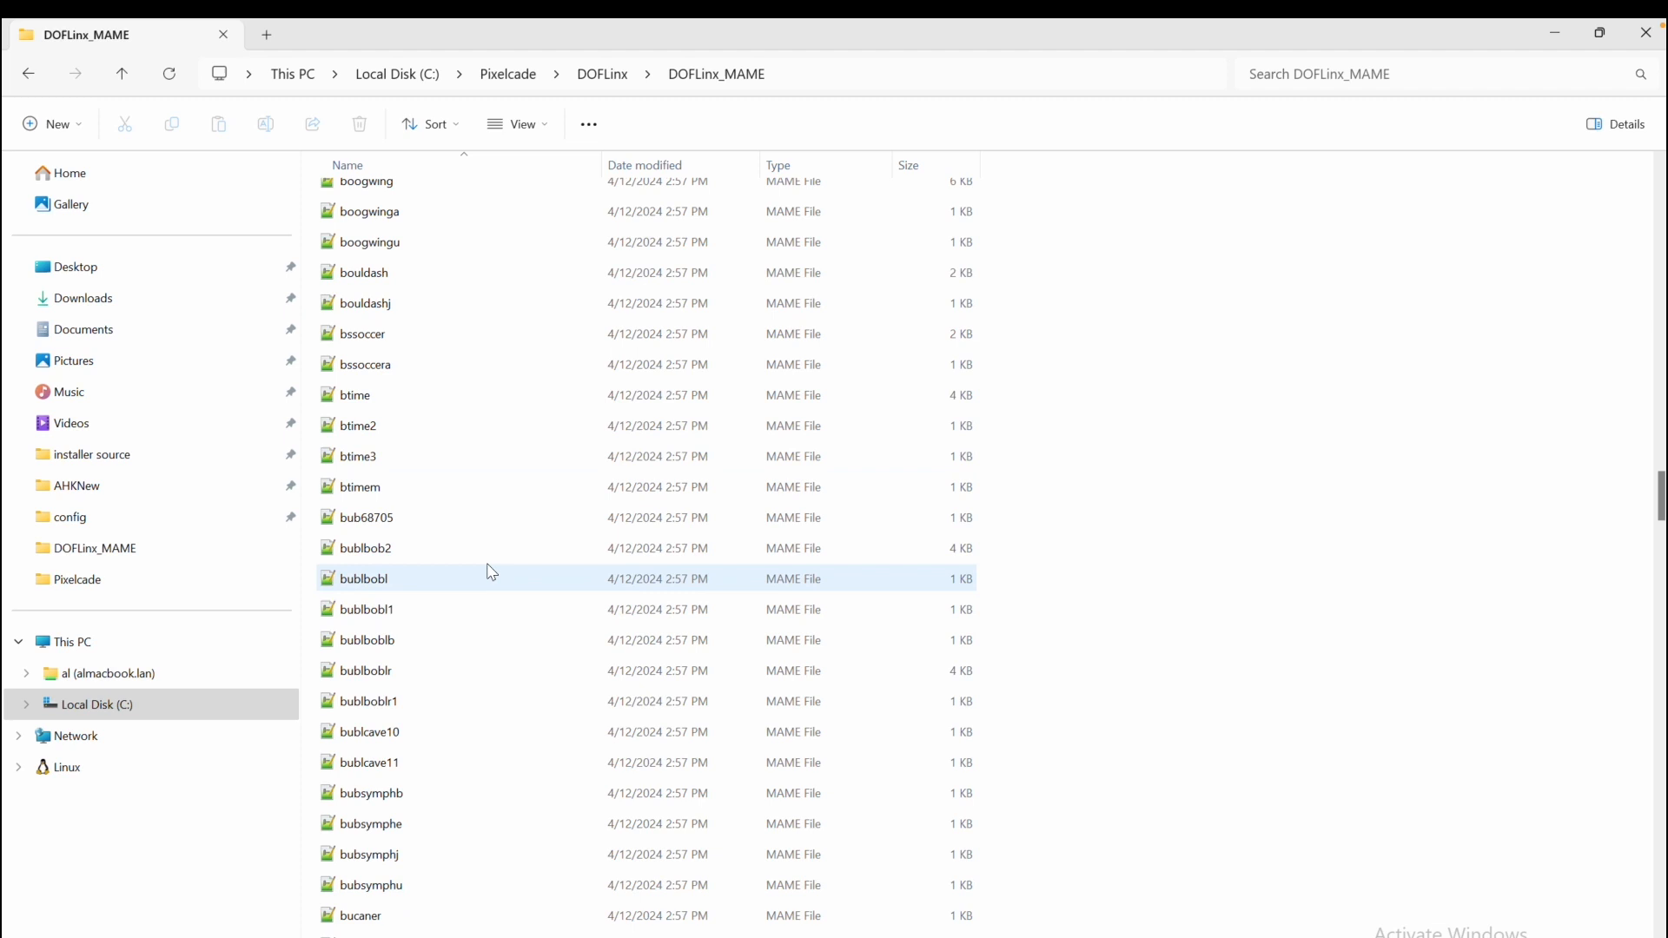
{"action": "double_click", "coordinate": [361, 398]}
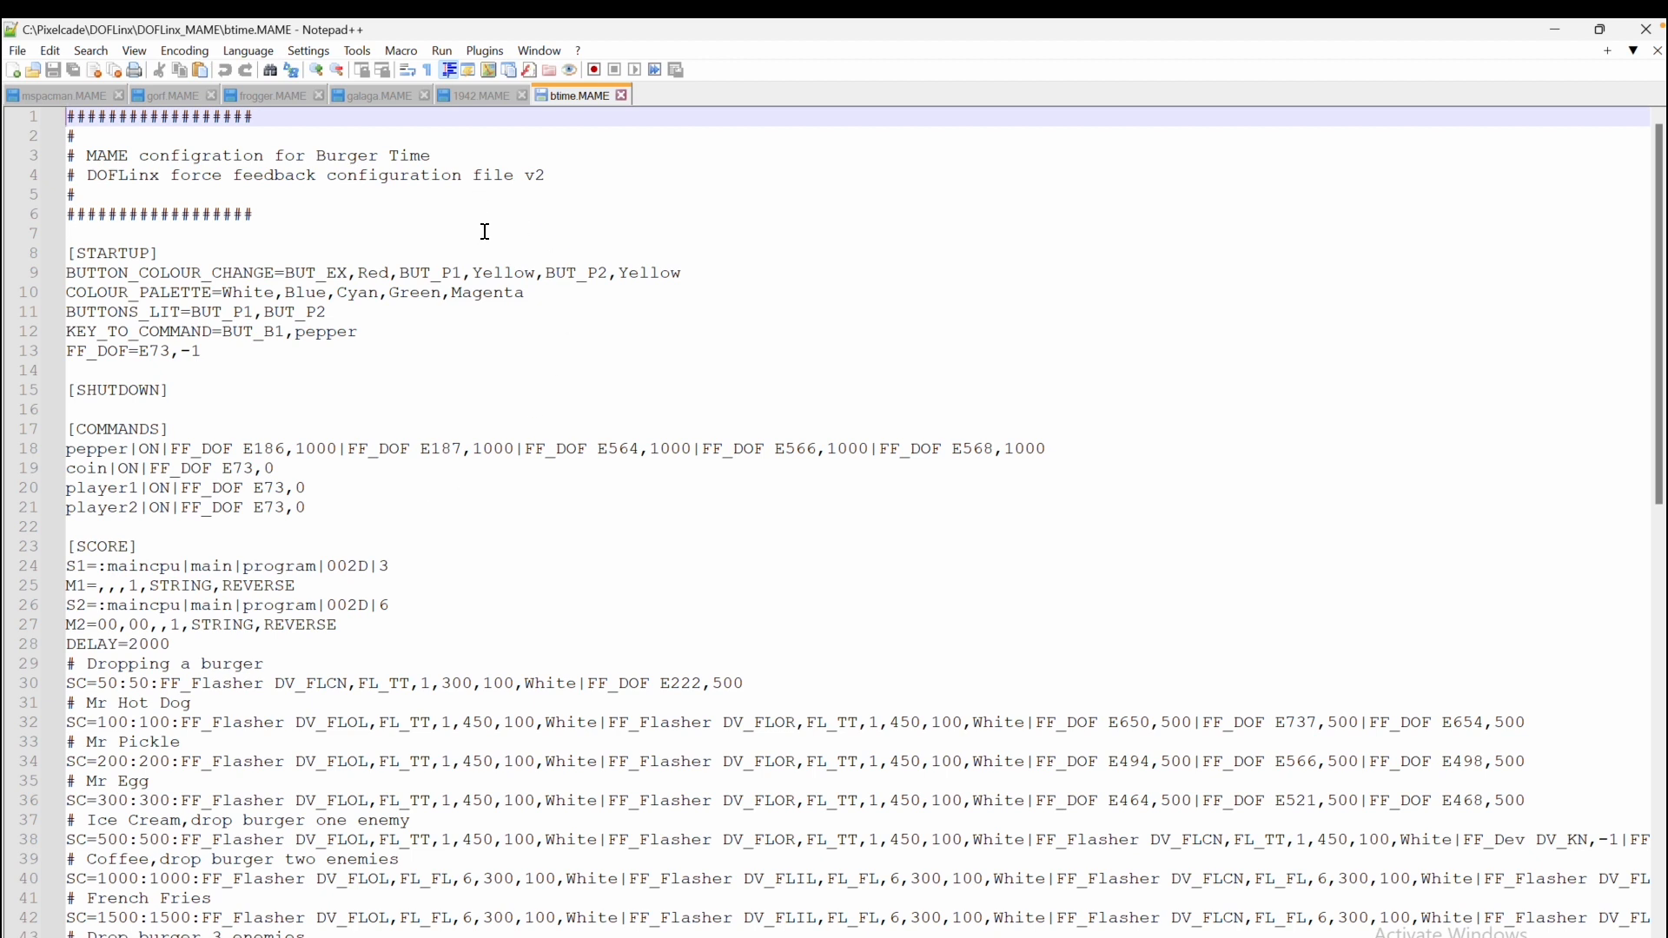
Return to File Explorer and browse the DOFLinx_MAME file list for other game files
{"action": "left_click", "coordinate": [400, 937]}
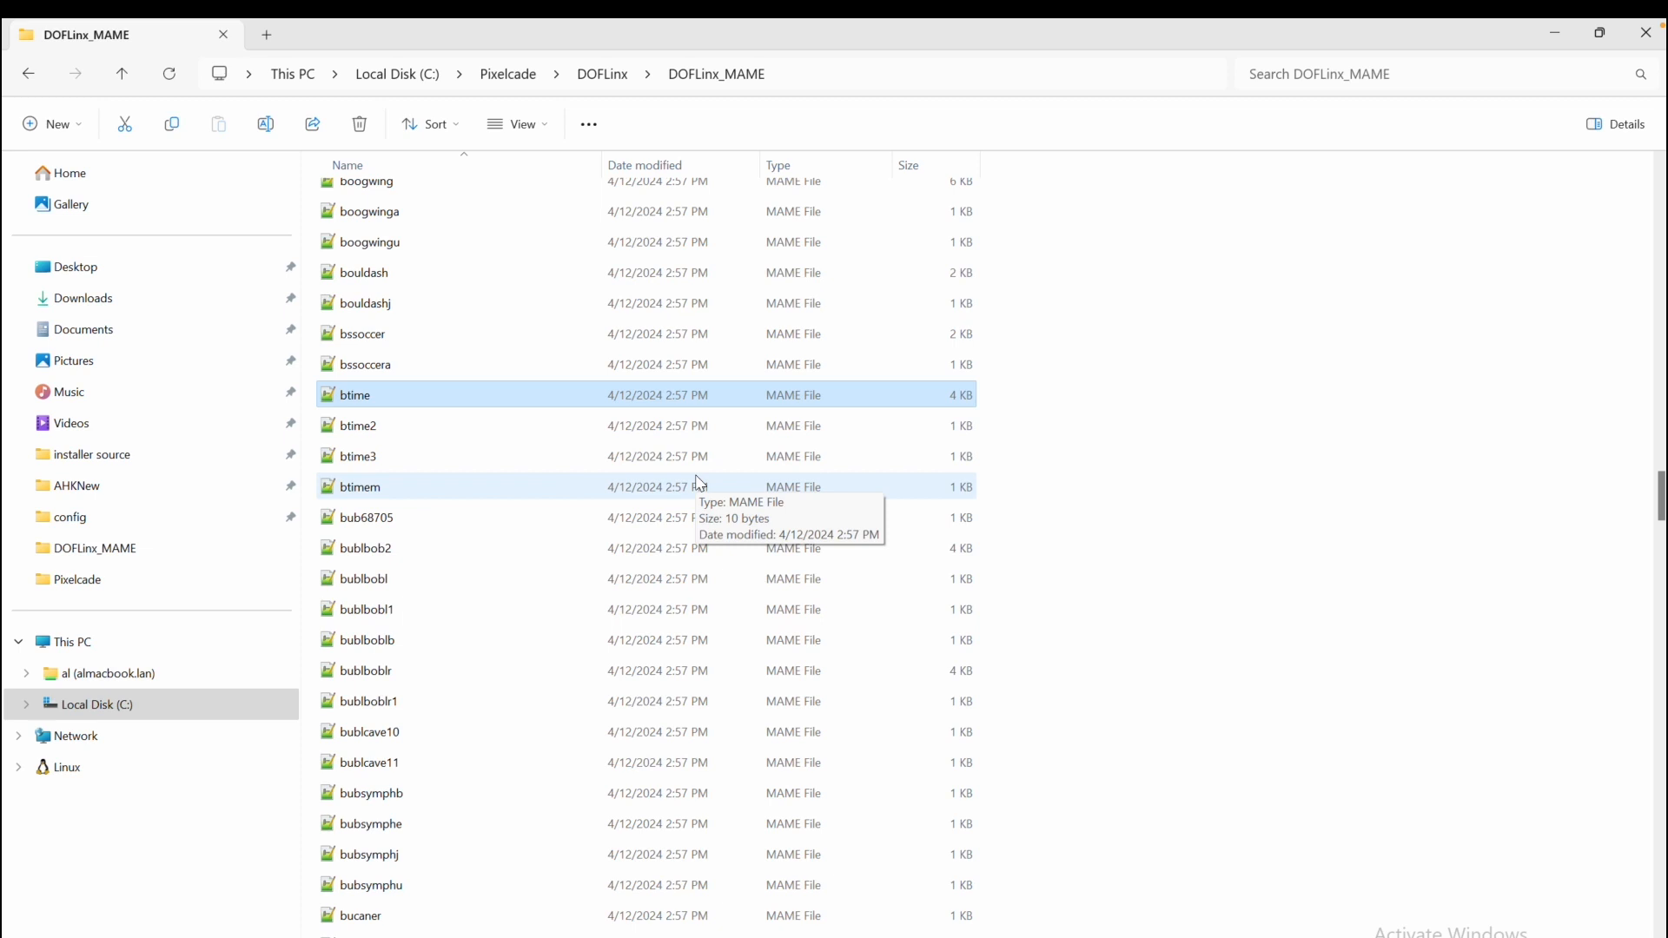
{"action": "scroll", "coordinate": [574, 695], "scroll_direction": "down", "scroll_amount": 7}
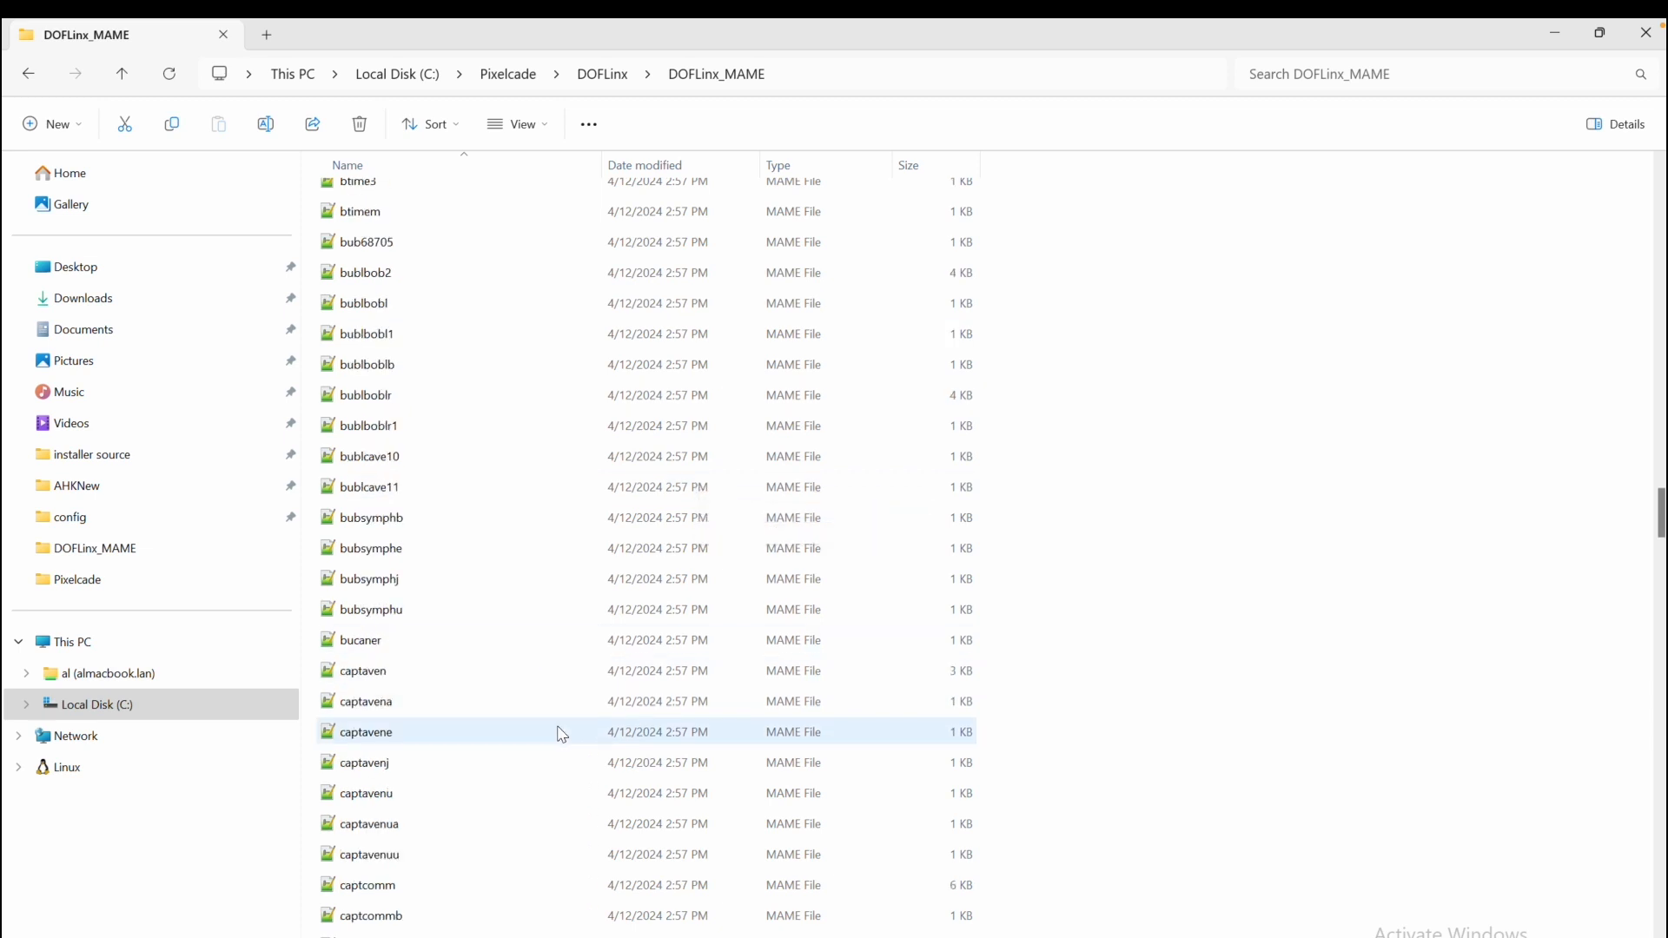
{"action": "scroll", "coordinate": [560, 738], "scroll_direction": "down", "scroll_amount": 13}
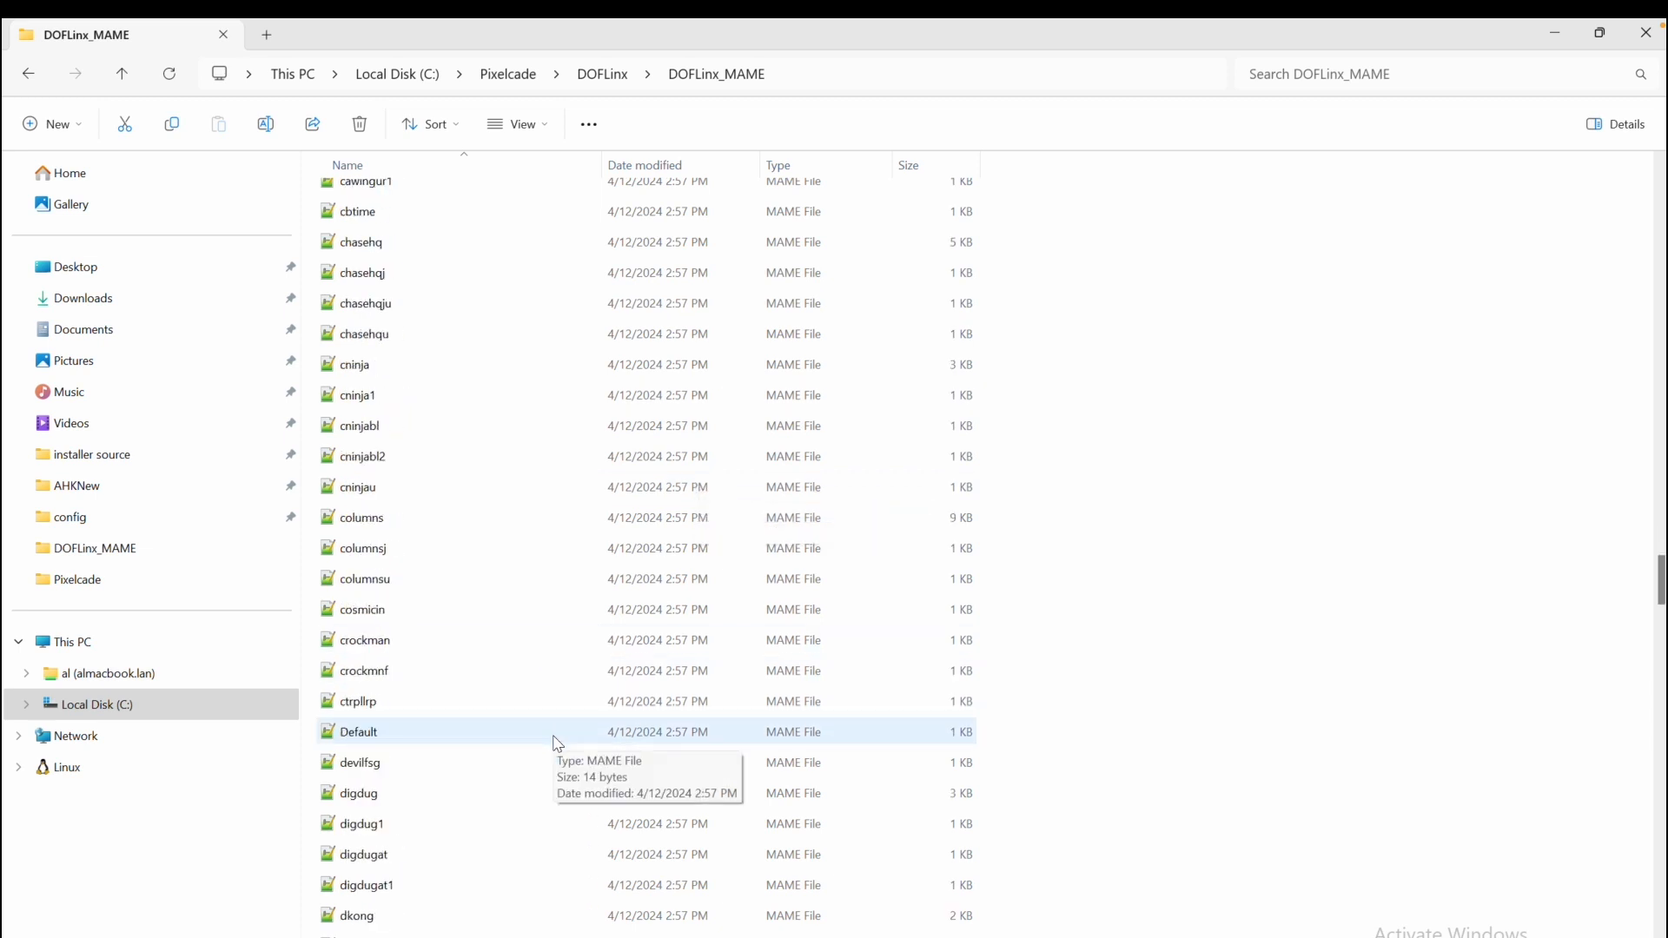
{"action": "scroll", "coordinate": [557, 744], "scroll_direction": "down", "scroll_amount": 20}
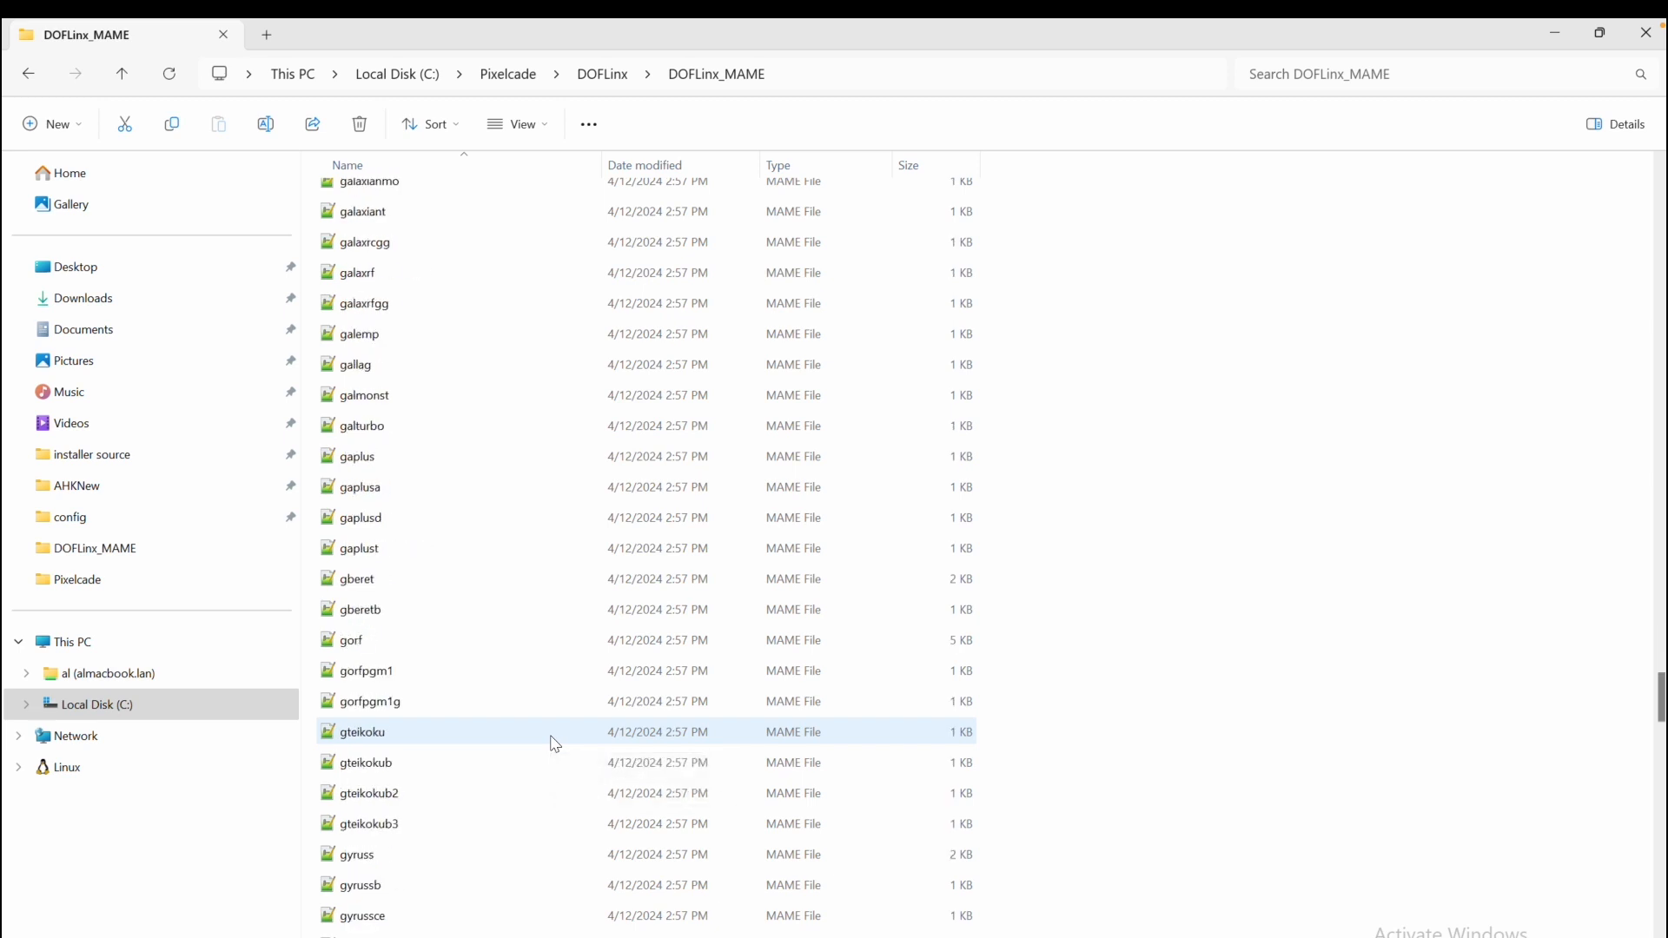
{"action": "scroll", "coordinate": [554, 744], "scroll_direction": "down", "scroll_amount": 20}
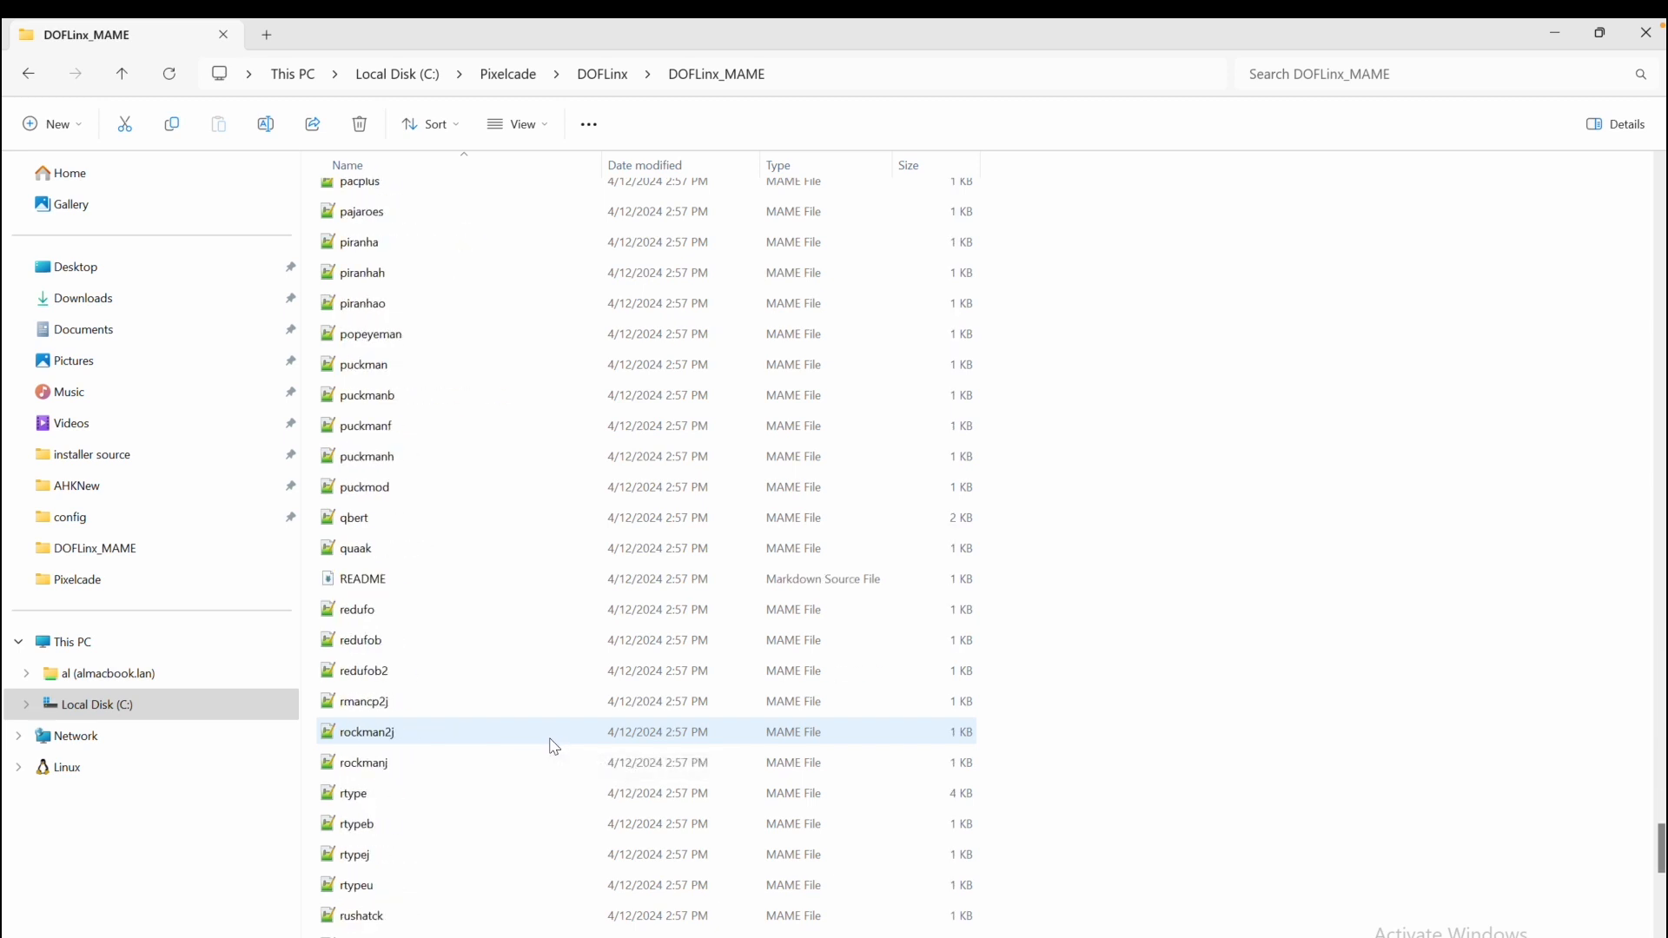
Switch back to btime.MAME and examine the score comment lines such as Dropping a burger, Mr Hot Dog and Coffee
{"action": "scroll", "coordinate": [552, 746], "scroll_direction": "down", "scroll_amount": 18}
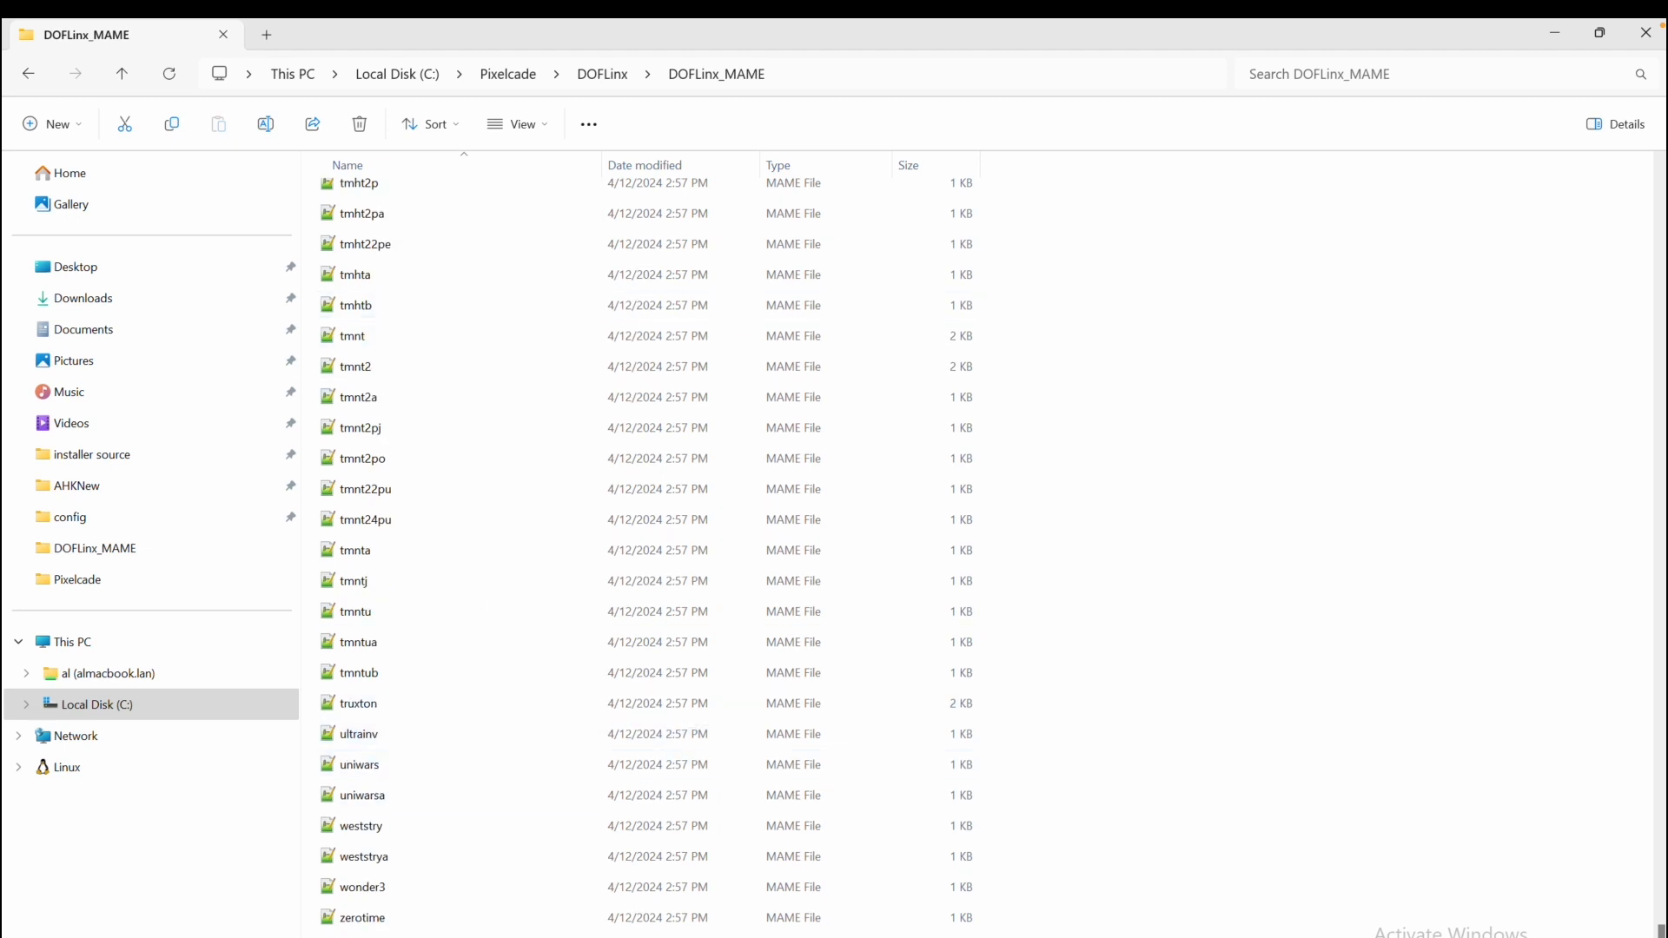
{"action": "key", "text": "alt+Tab"}
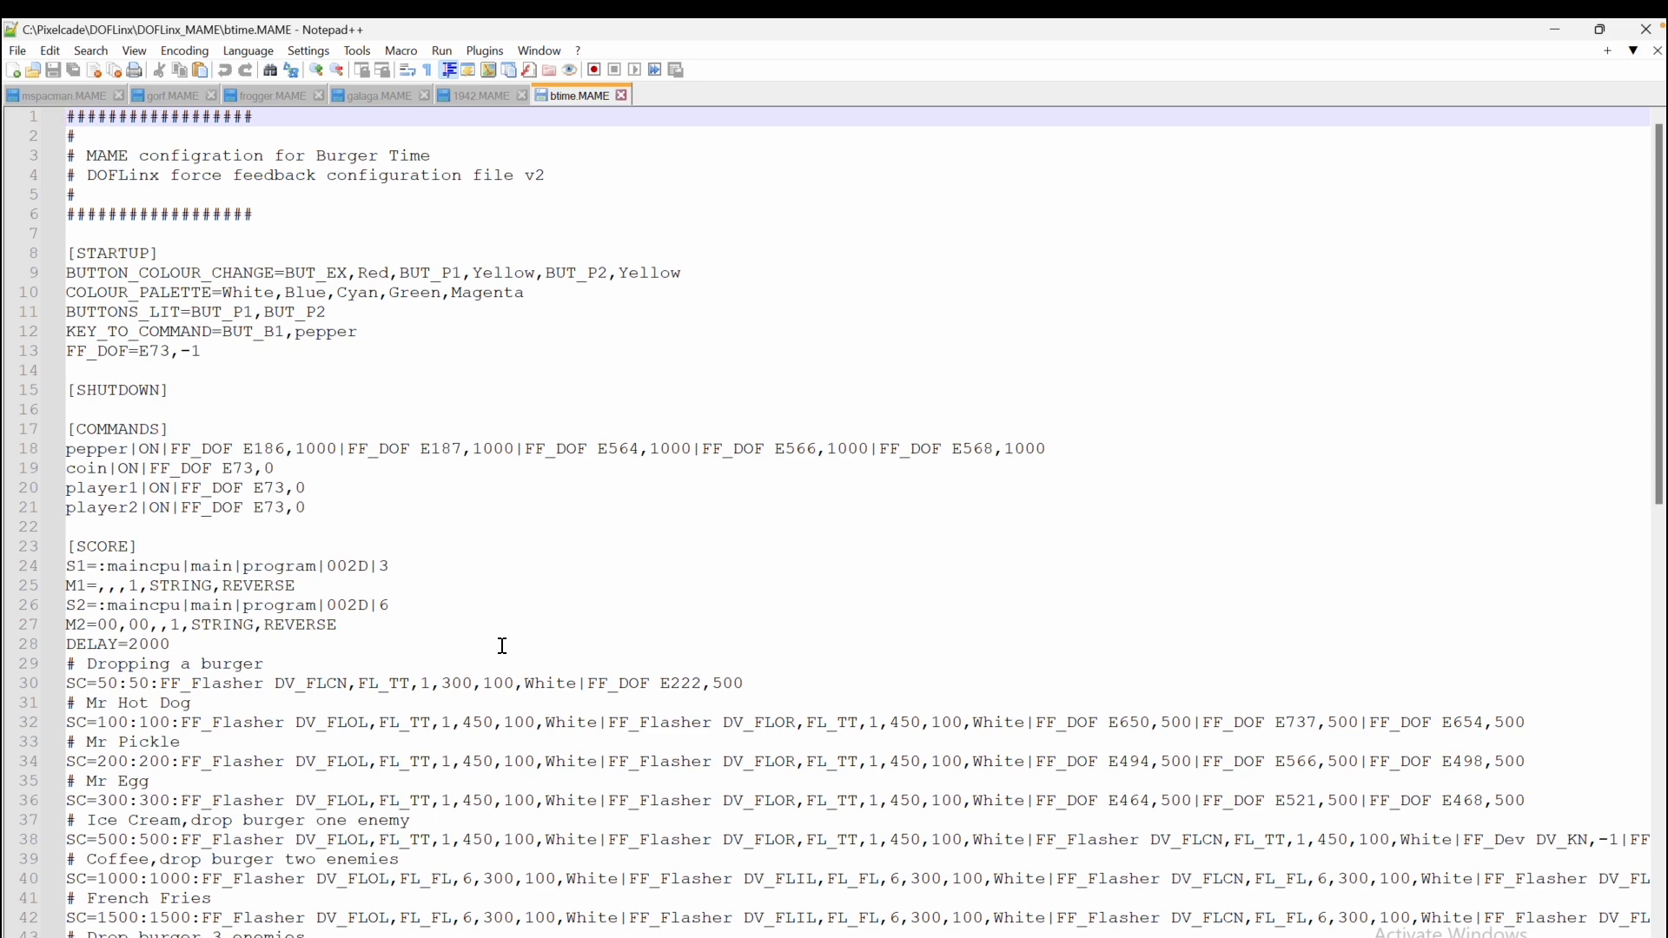
{"action": "scroll", "coordinate": [348, 545], "scroll_direction": "down", "scroll_amount": 4}
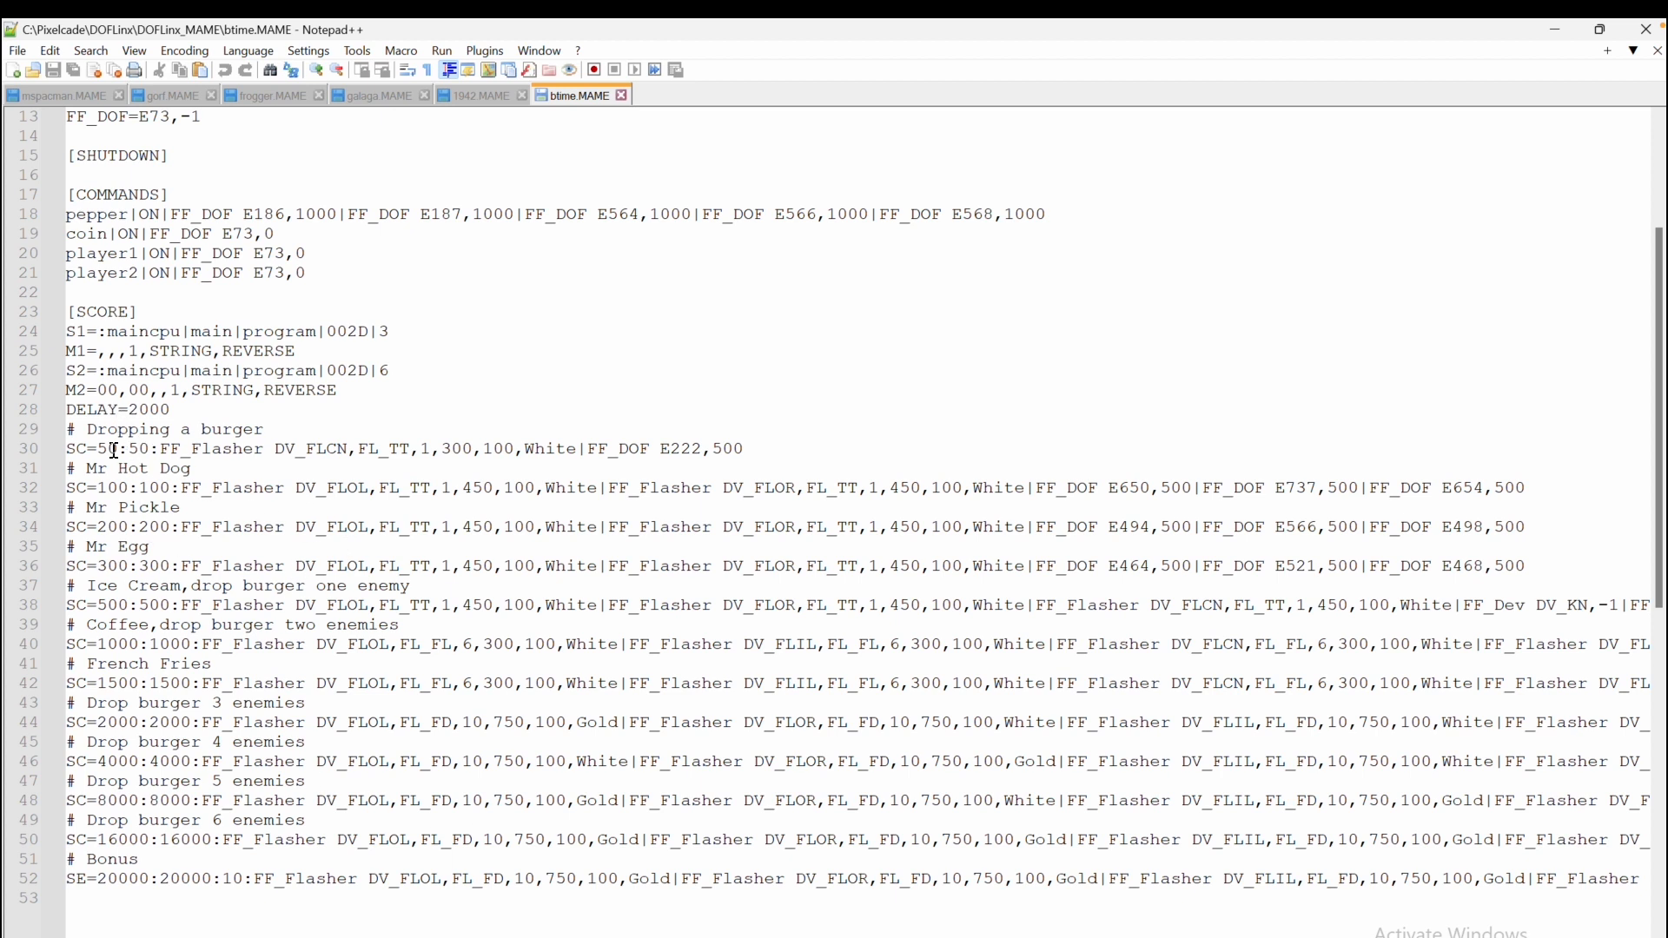
{"action": "left_click_drag", "start_coordinate": [112, 429], "coordinate": [271, 430]}
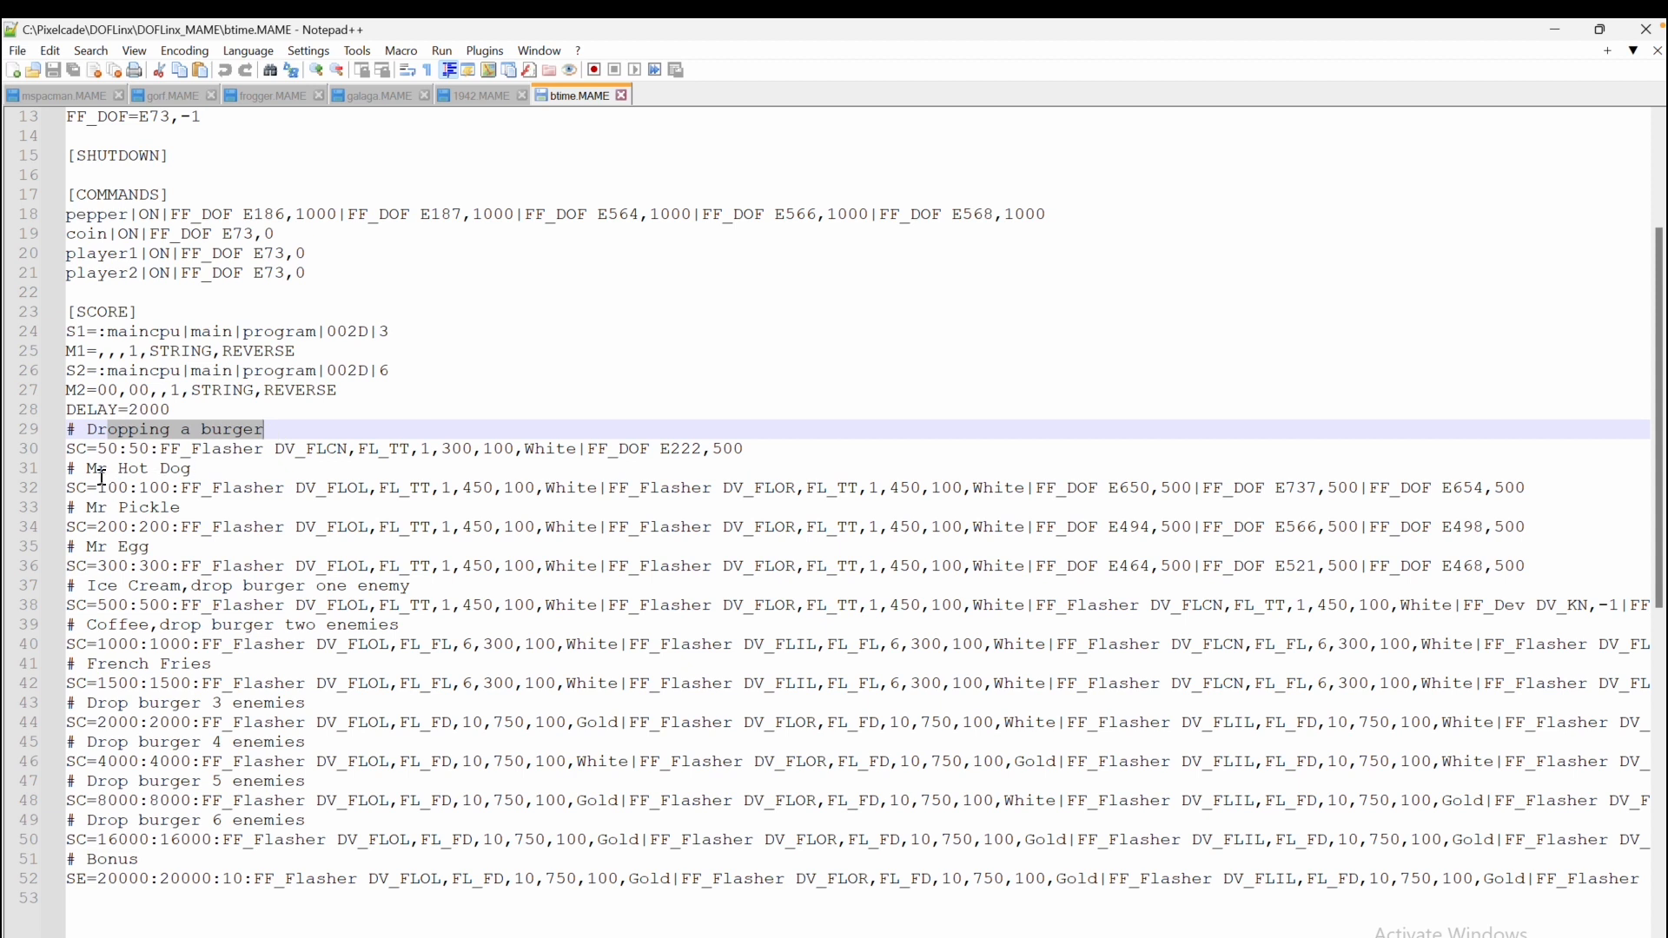
{"action": "left_click_drag", "start_coordinate": [99, 468], "coordinate": [198, 469]}
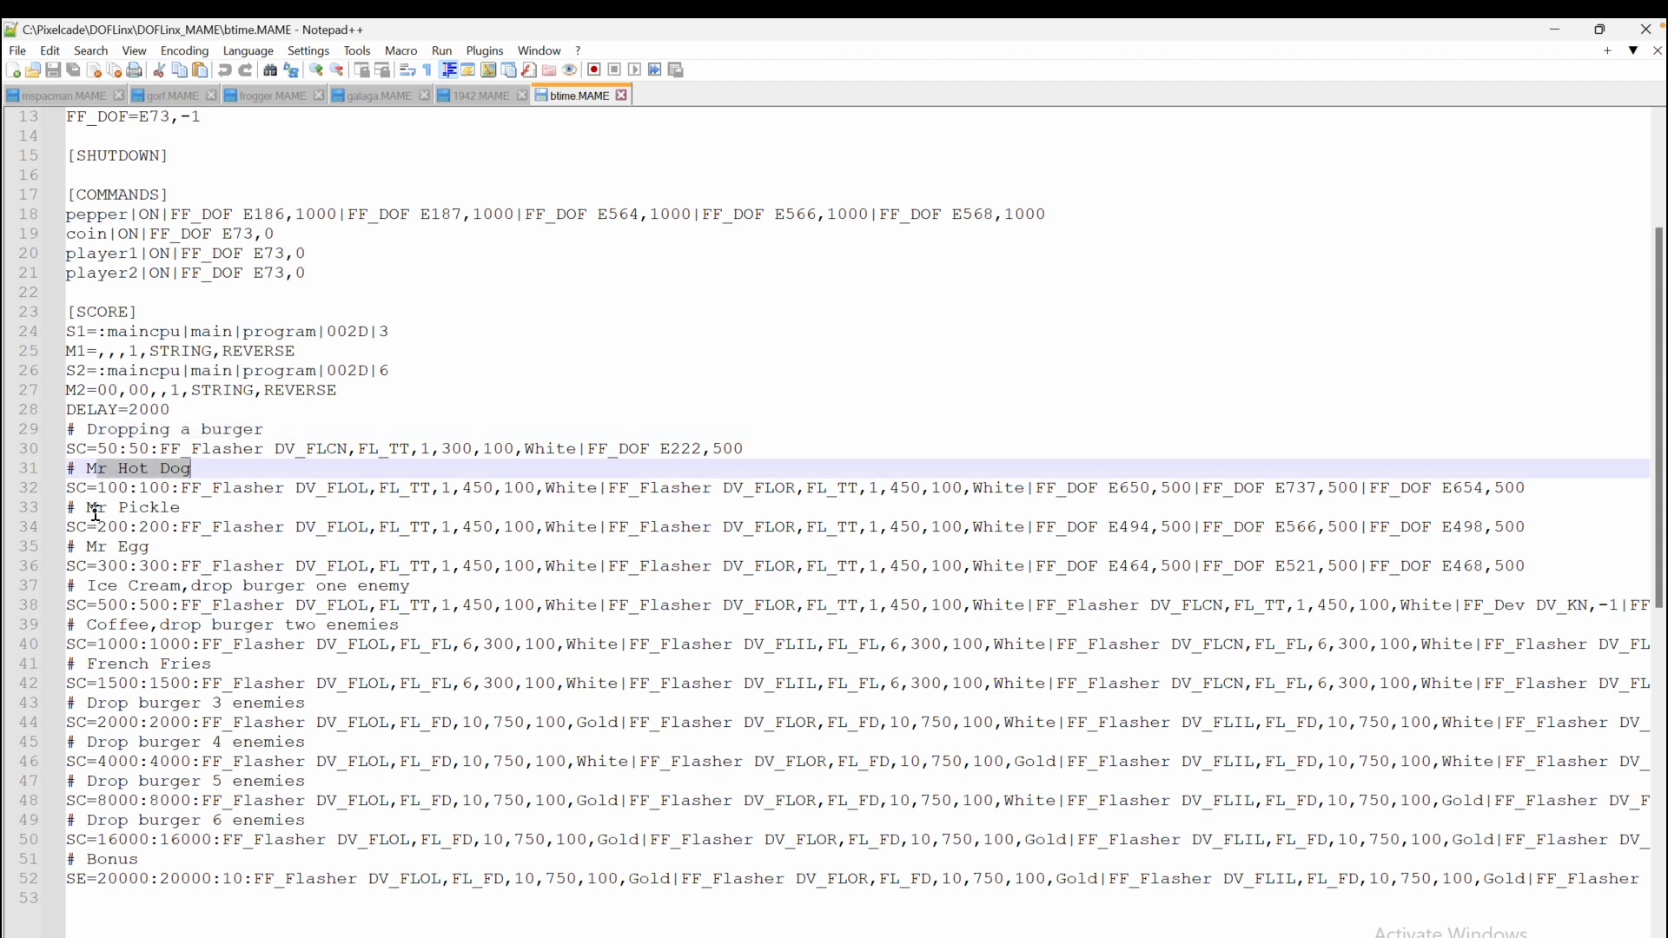
{"action": "left_click_drag", "start_coordinate": [97, 509], "coordinate": [214, 512]}
{"action": "left_click_drag", "start_coordinate": [97, 548], "coordinate": [245, 588]}
{"action": "left_click_drag", "start_coordinate": [119, 625], "coordinate": [222, 626]}
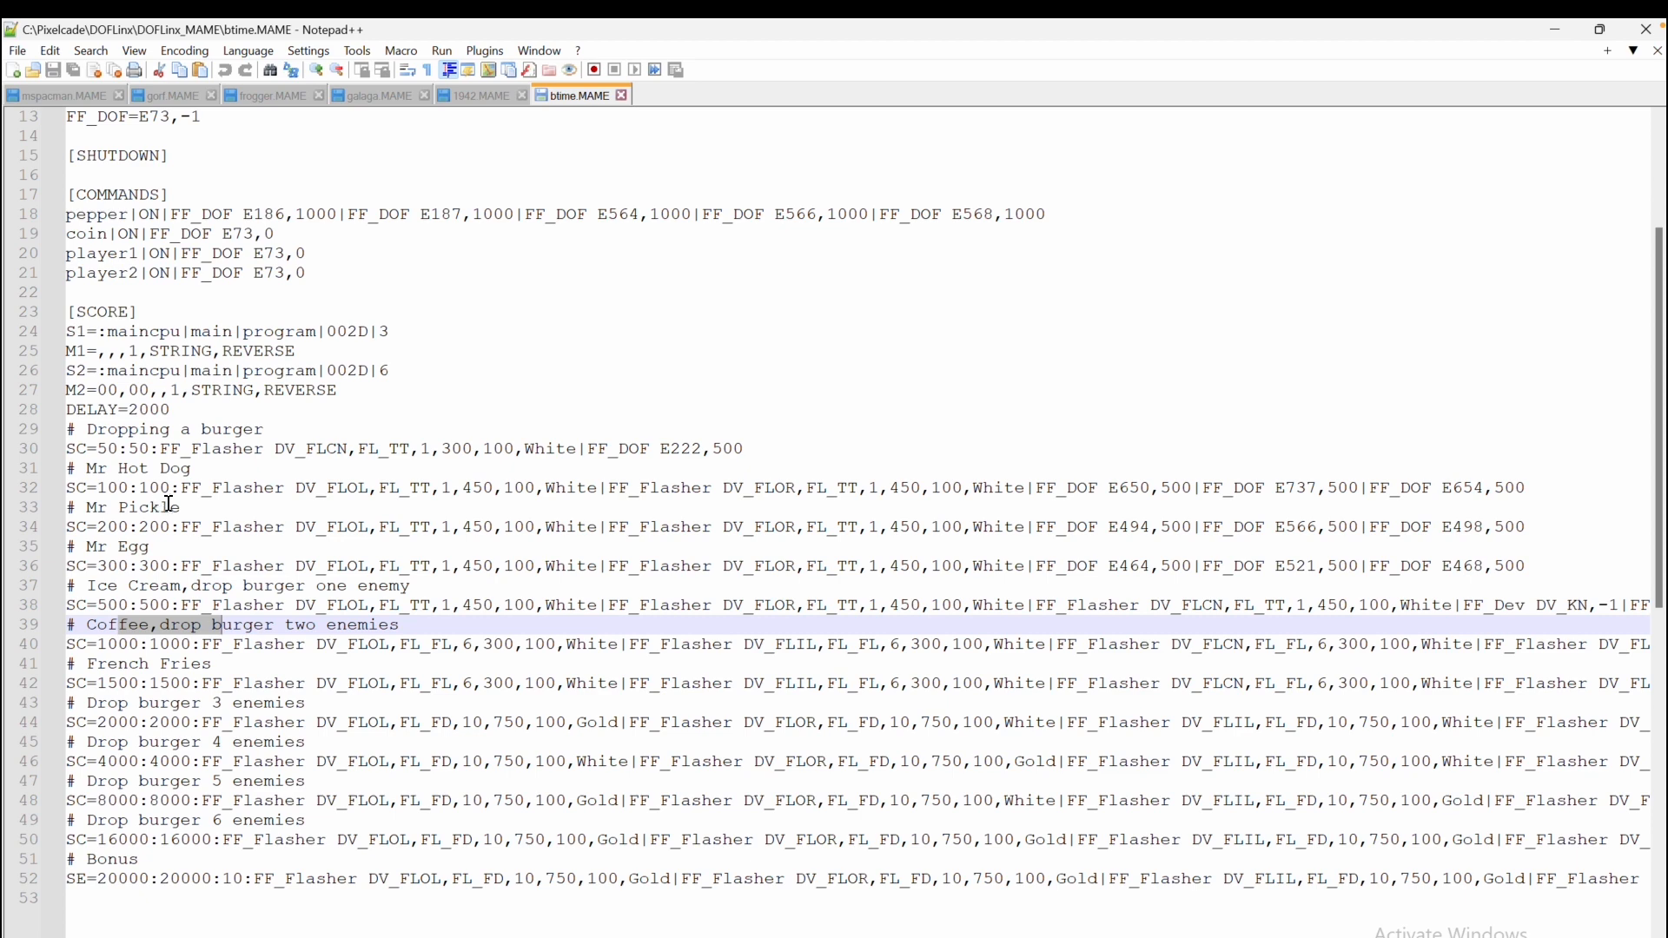
Launch the Pixelcade Artwork Updater from the Pixelcade LED Marquee apps and start the update
{"action": "left_click", "coordinate": [1552, 480]}
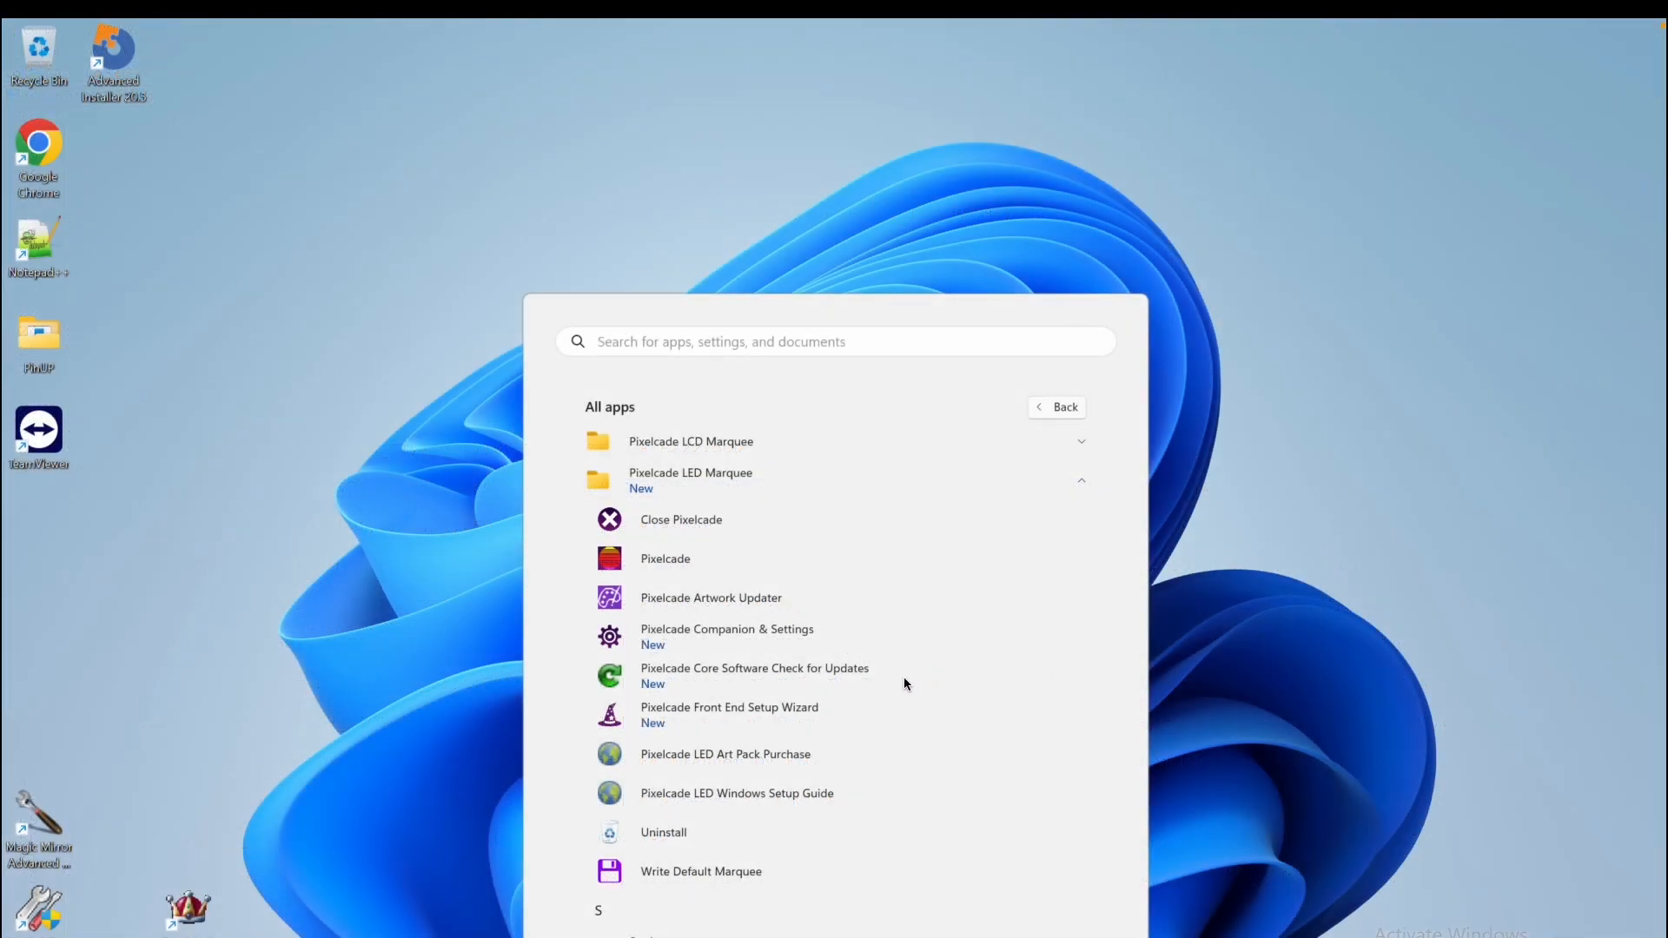
{"action": "left_click", "coordinate": [710, 600]}
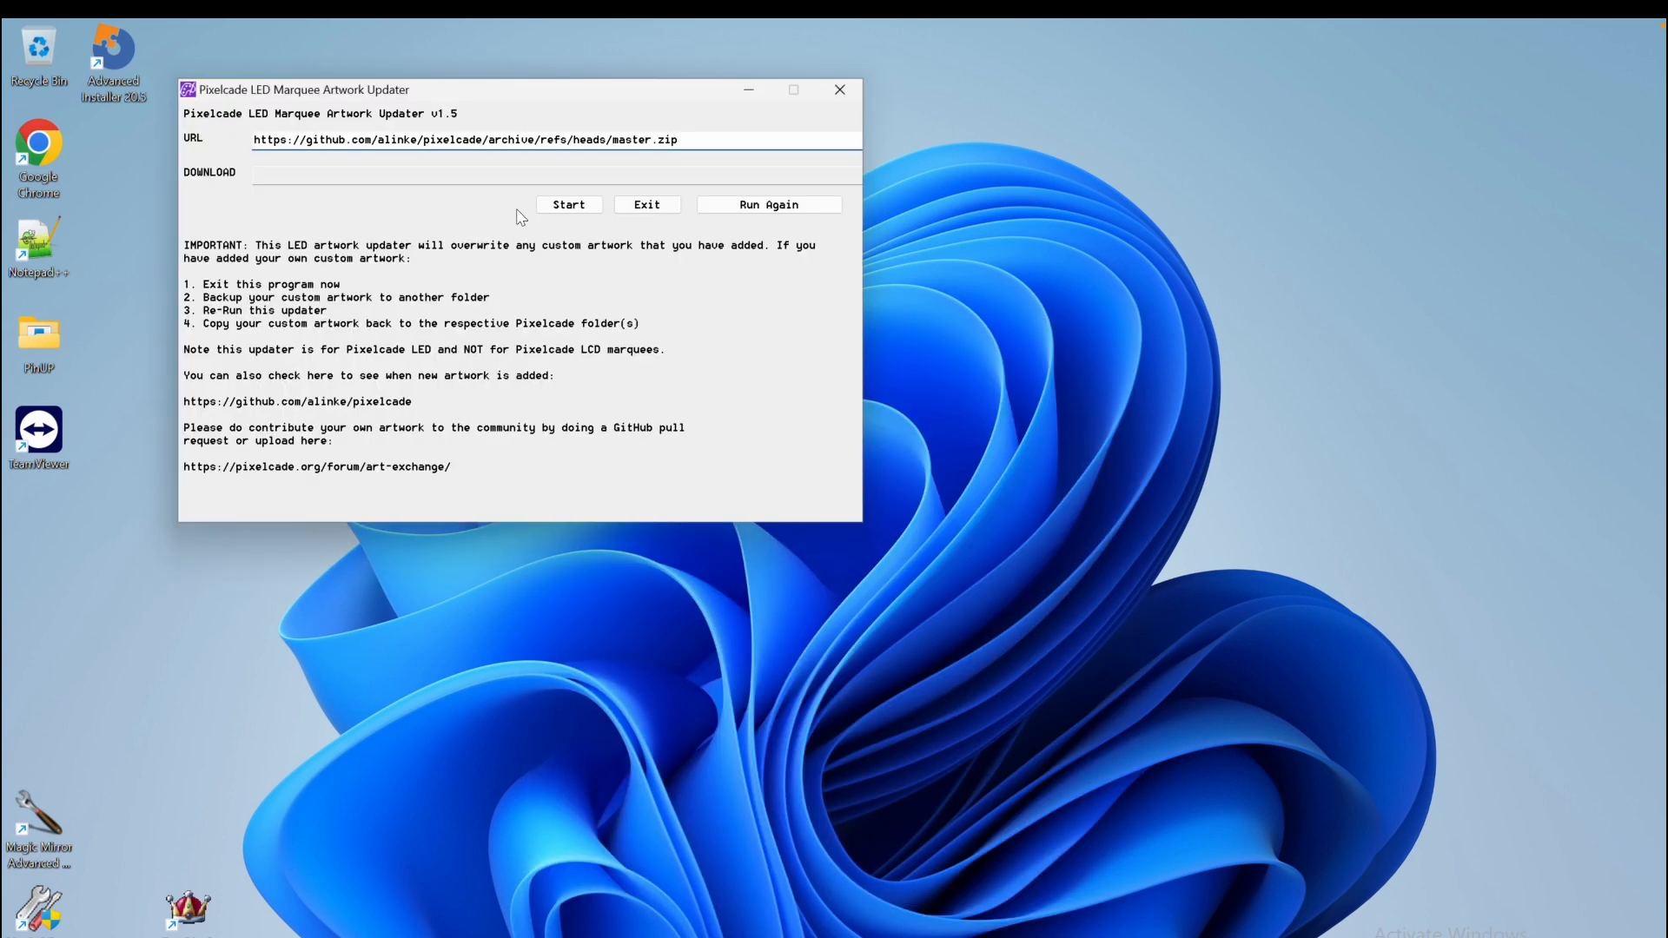
{"action": "left_click", "coordinate": [565, 207]}
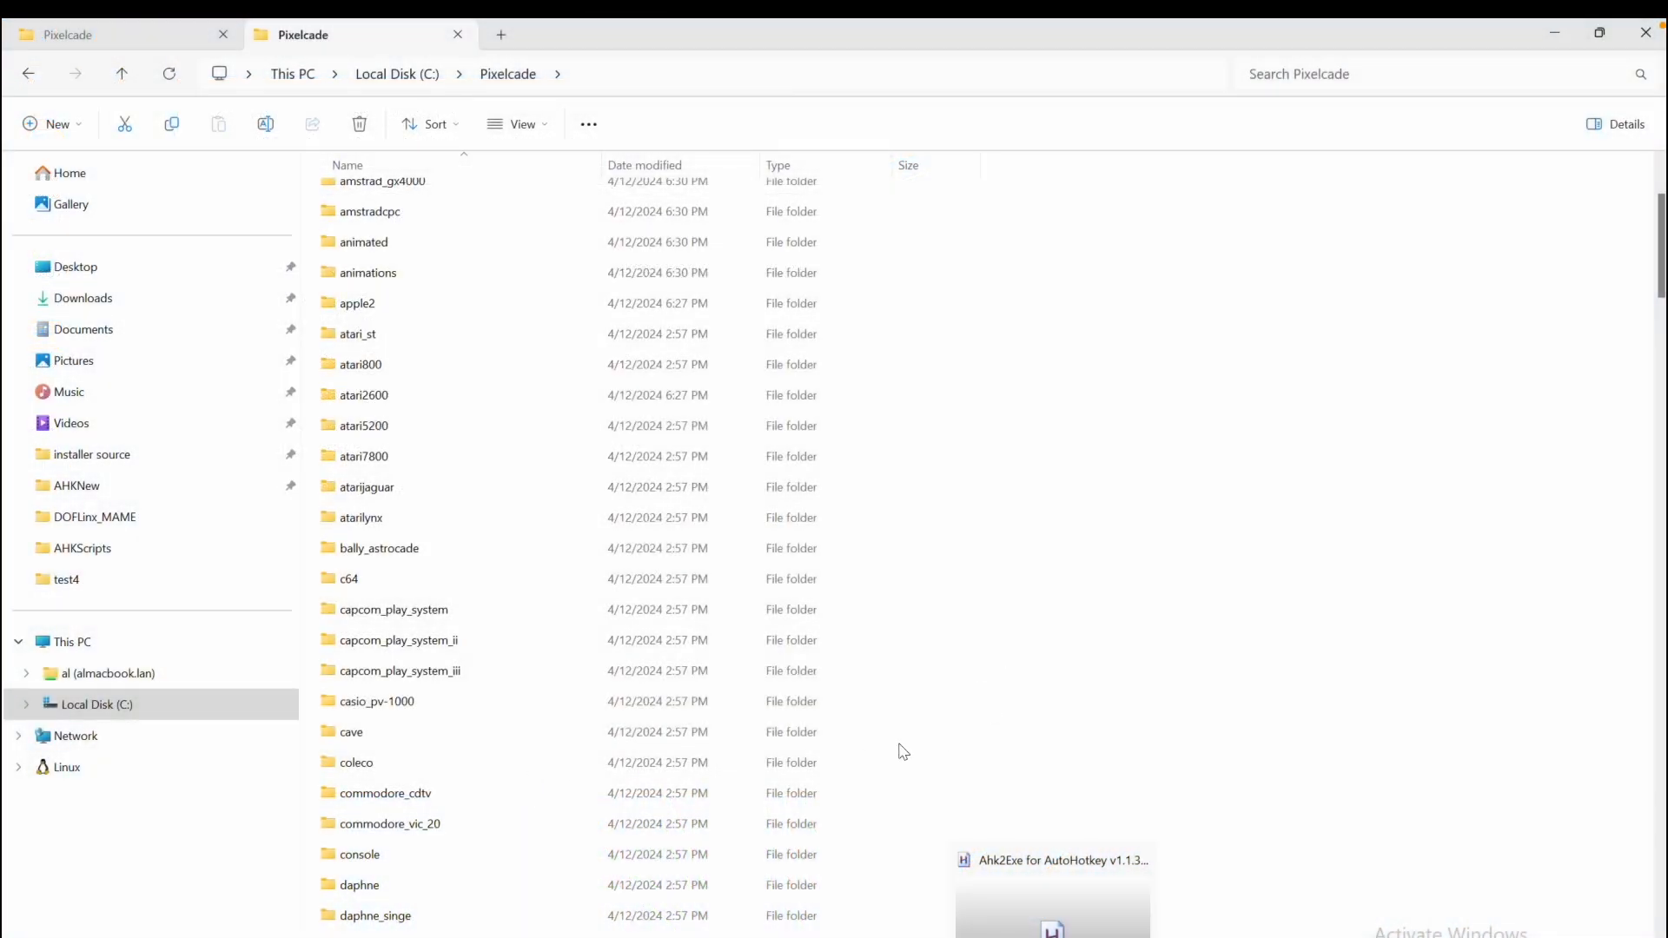
Browse into Pixelcade > DOFLinx > DOFLinx_MAME and scroll through the updated game files
{"action": "scroll", "coordinate": [429, 759], "scroll_direction": "down", "scroll_amount": 3}
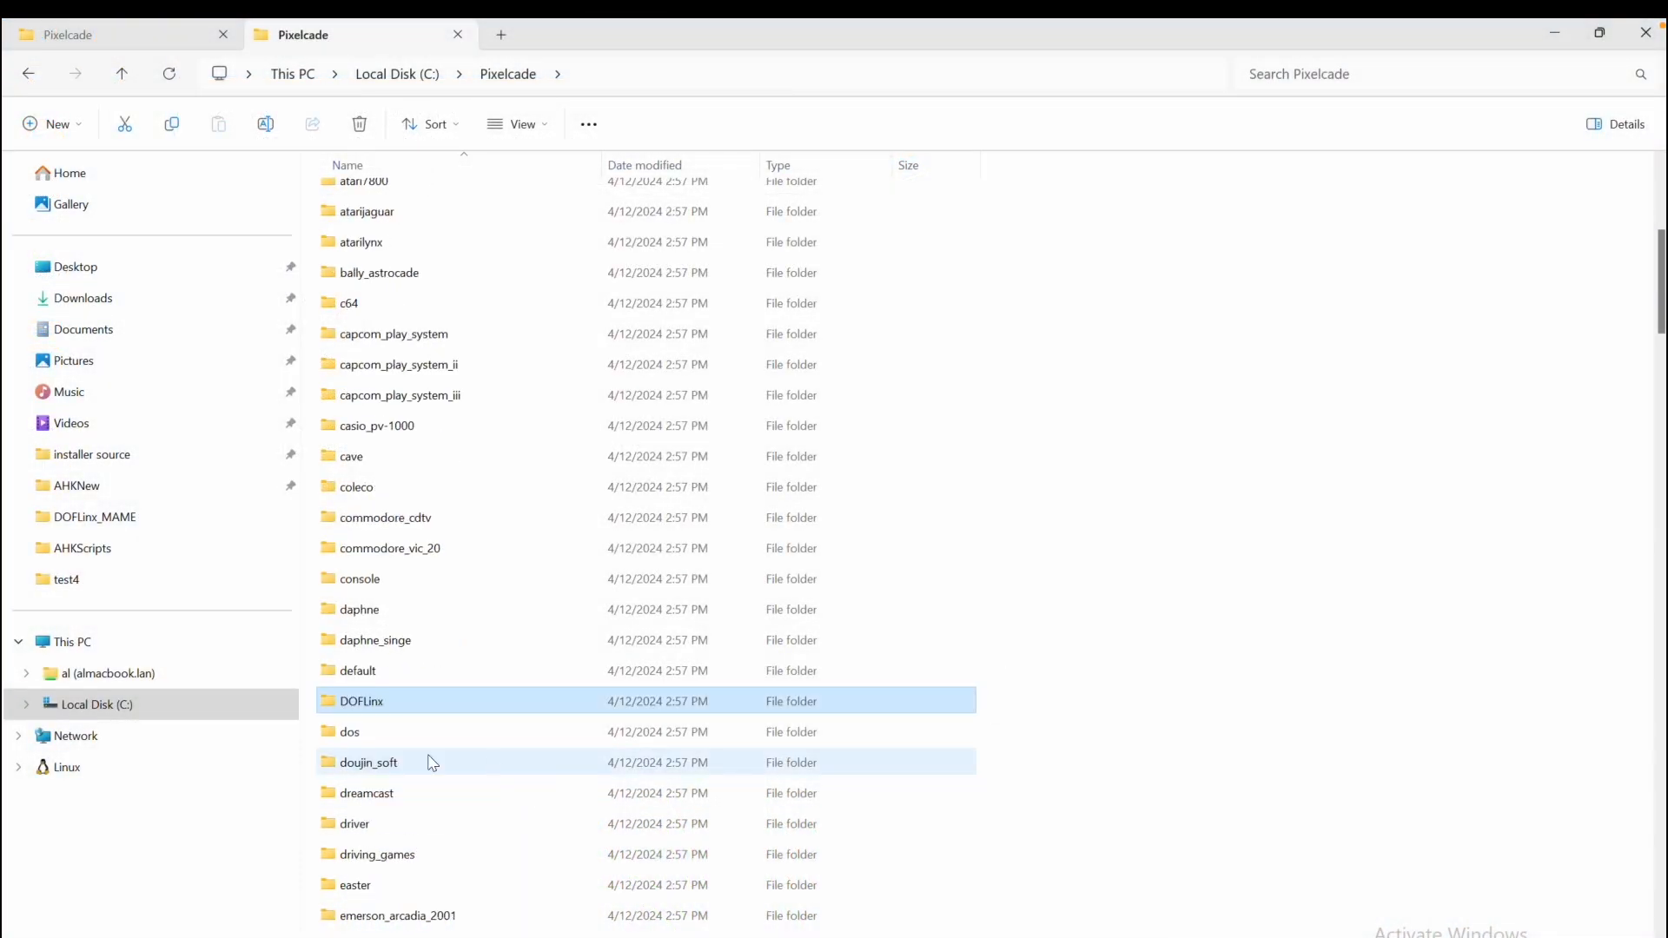
{"action": "double_click", "coordinate": [408, 708]}
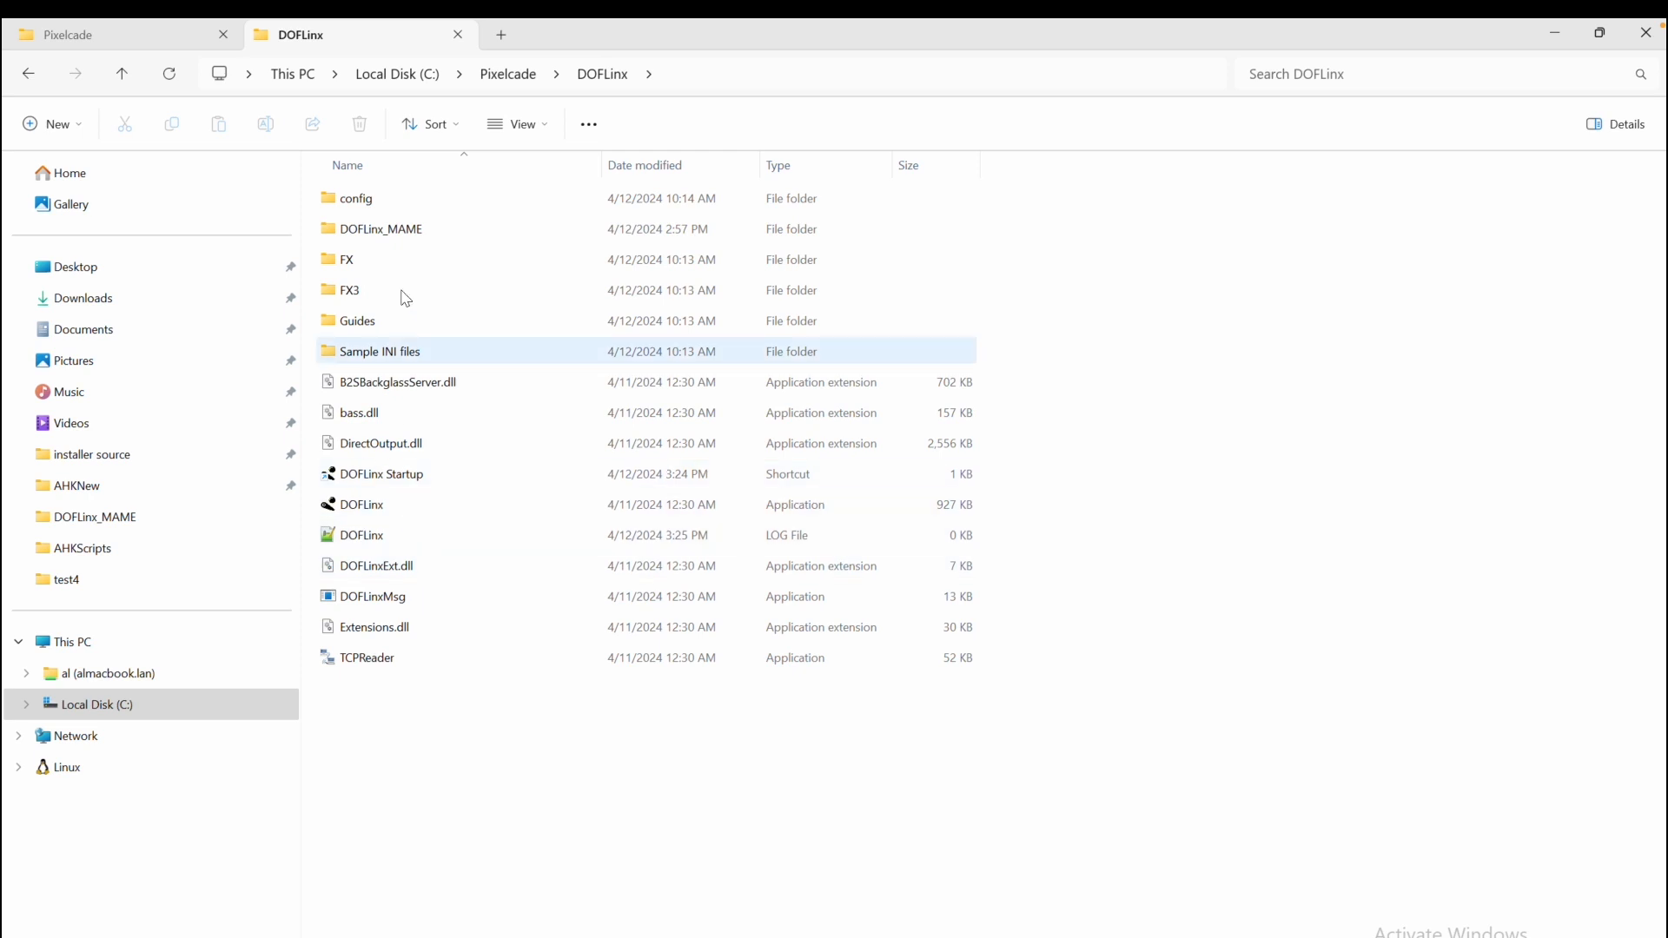
{"action": "double_click", "coordinate": [355, 240]}
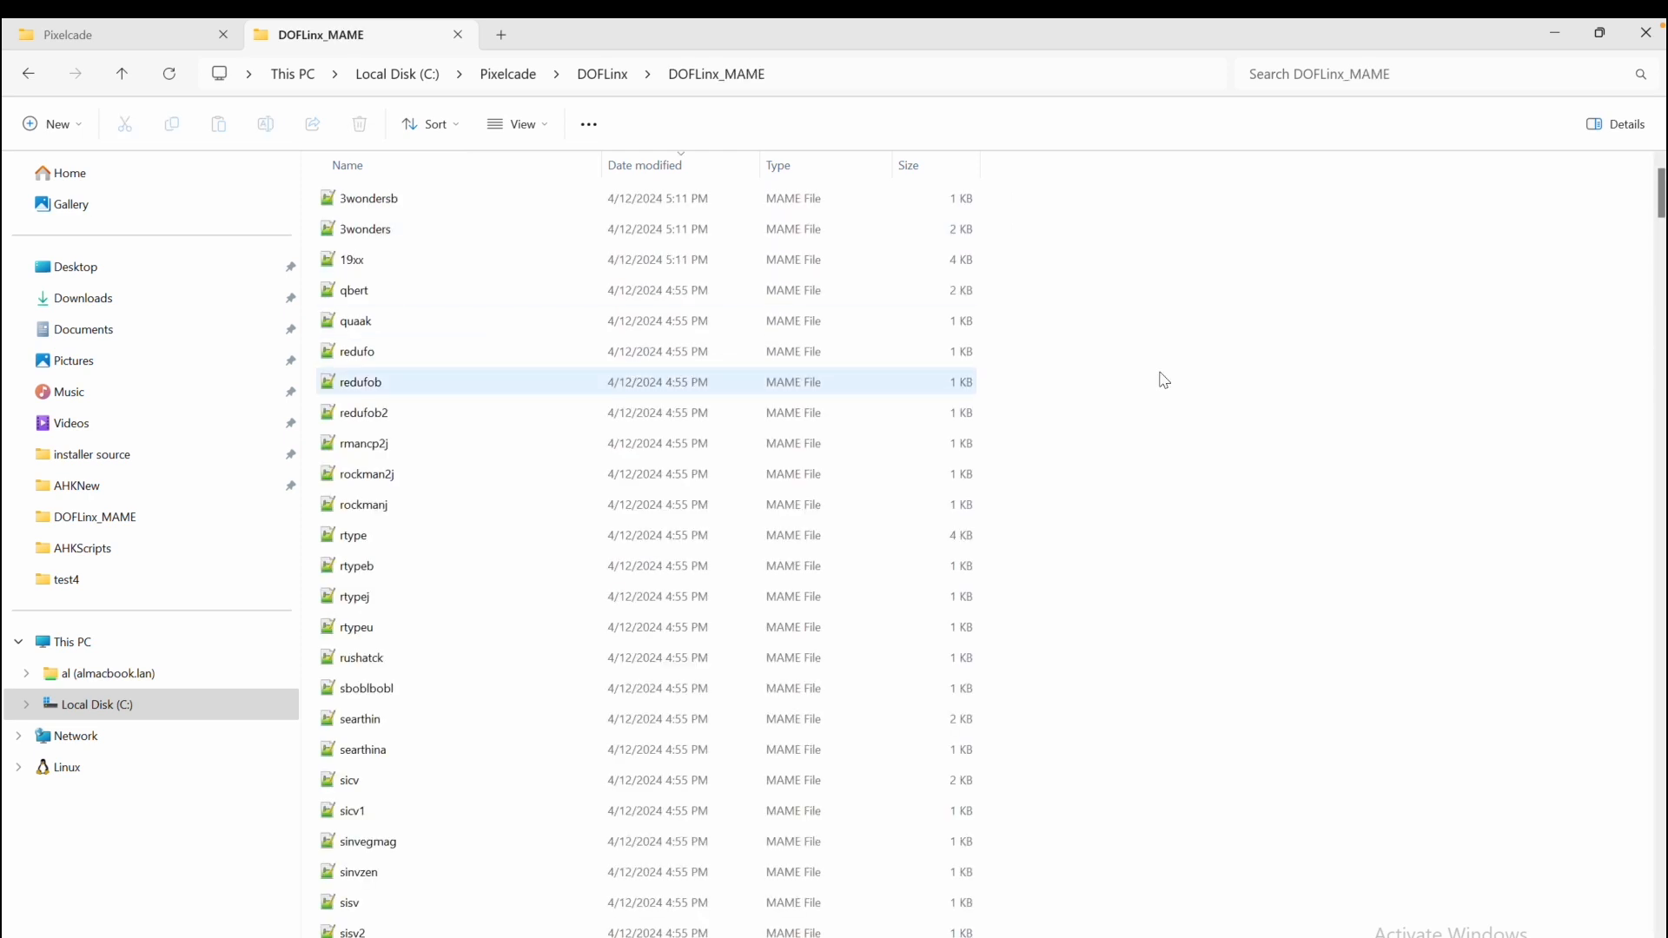
{"action": "left_click_drag", "start_coordinate": [1661, 193], "coordinate": [1654, 508]}
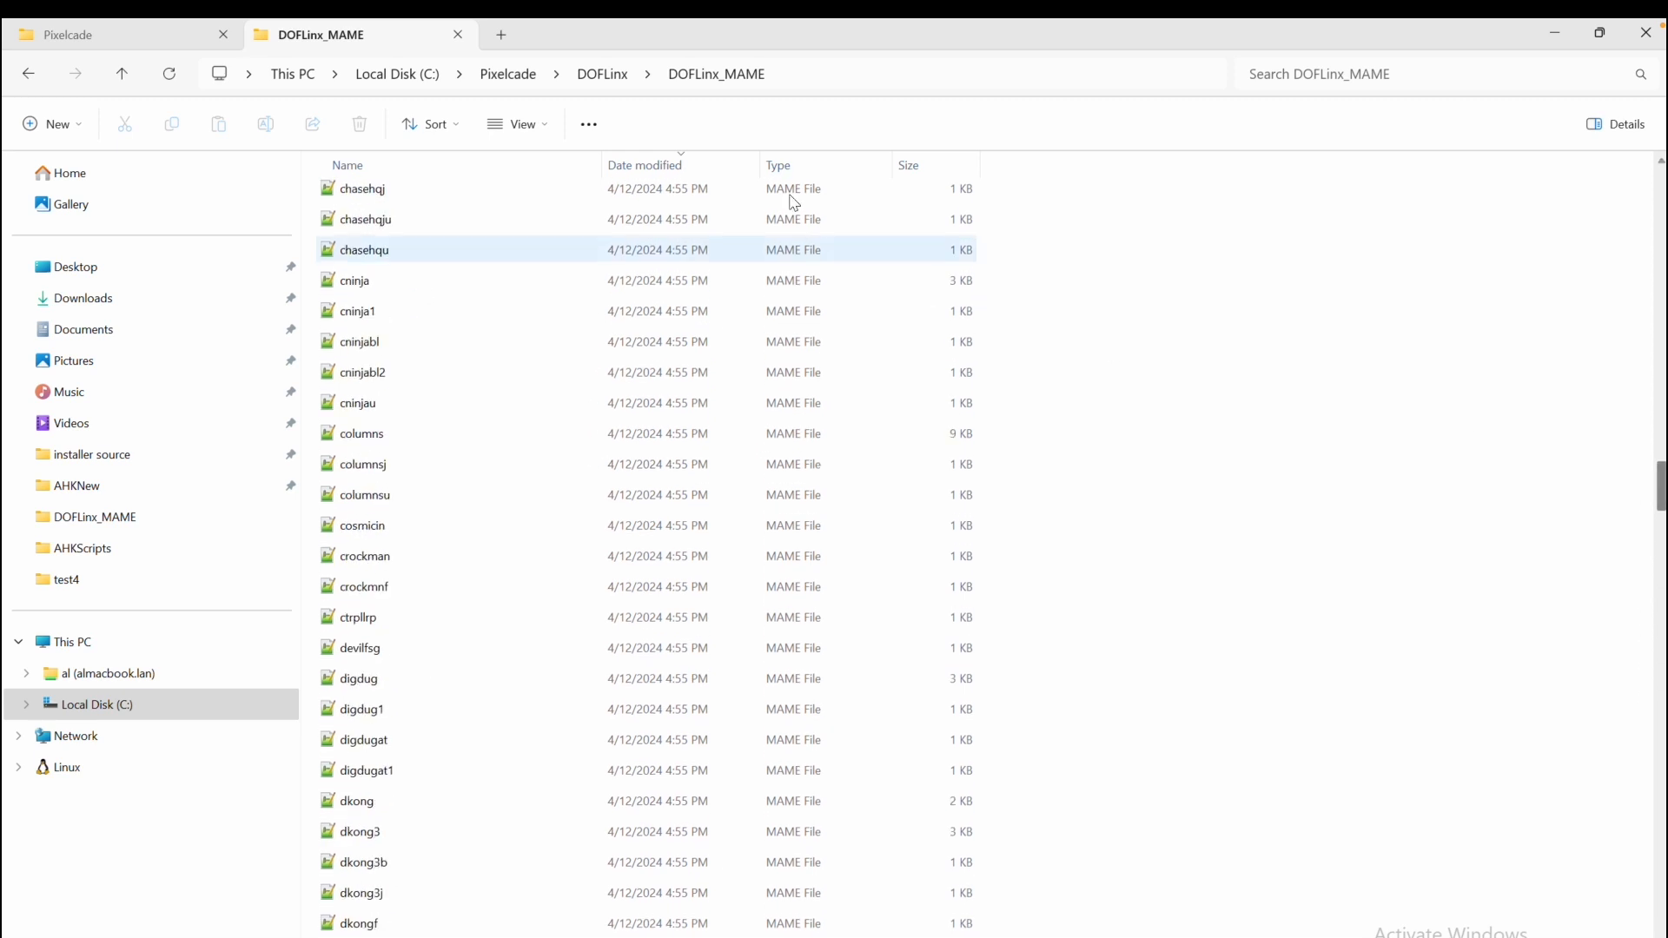
Open the Guide for Understanding and Building MAME files PDF from the DOFLinx Guides folder and scroll through its score sections
{"action": "left_click", "coordinate": [607, 76]}
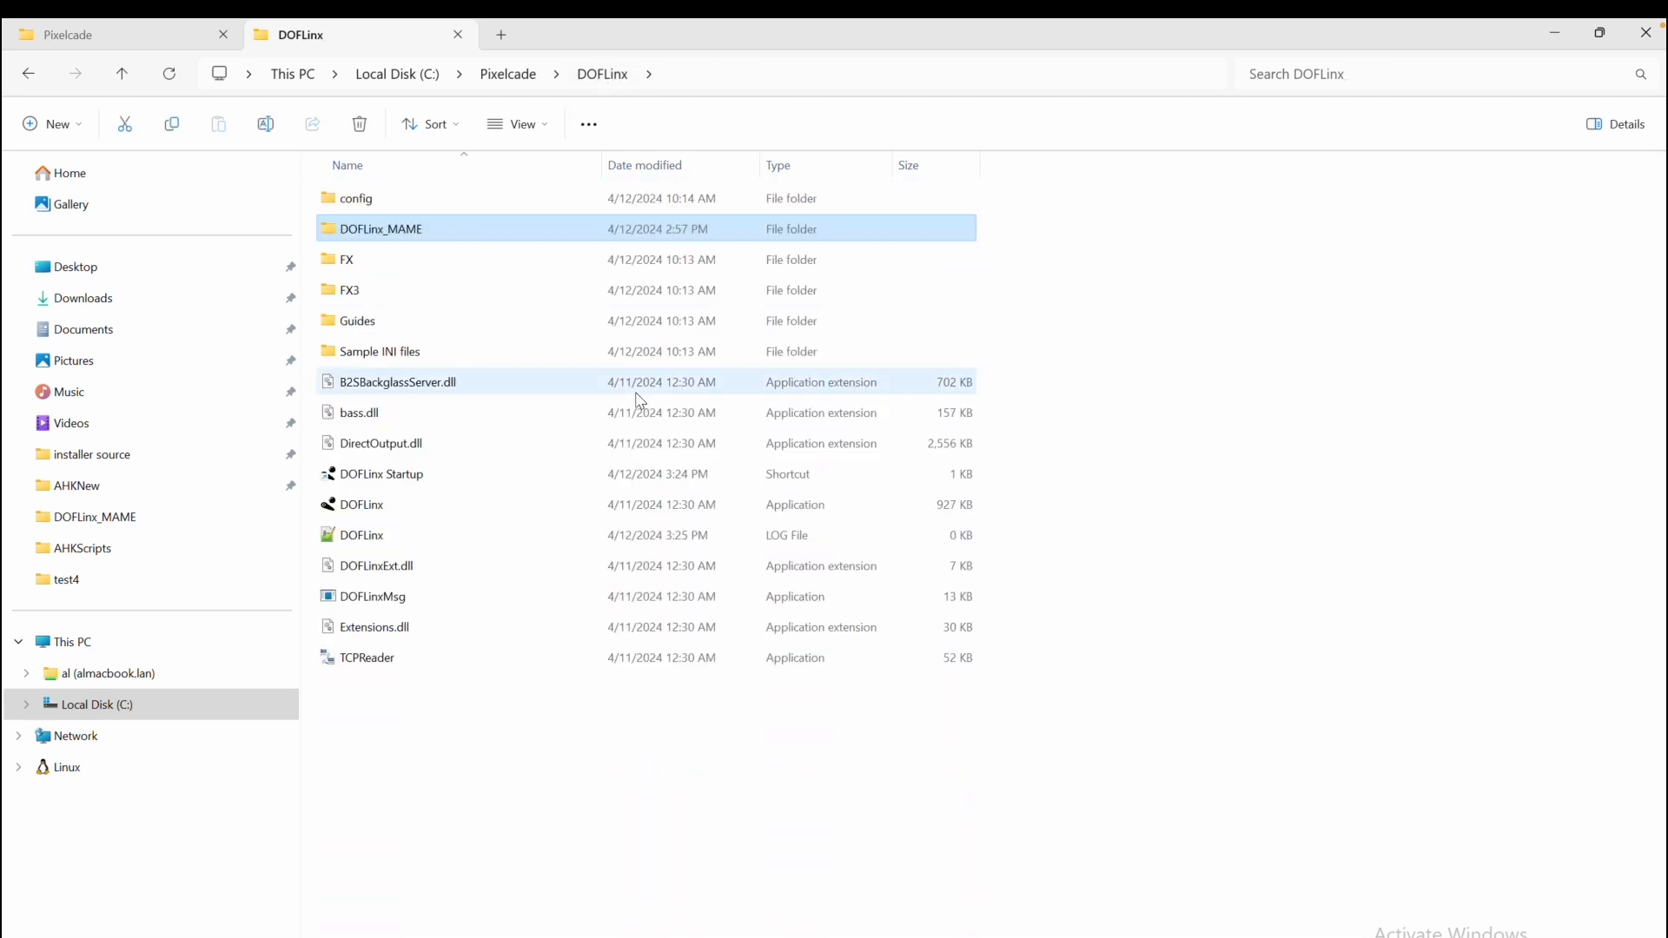
{"action": "double_click", "coordinate": [391, 322]}
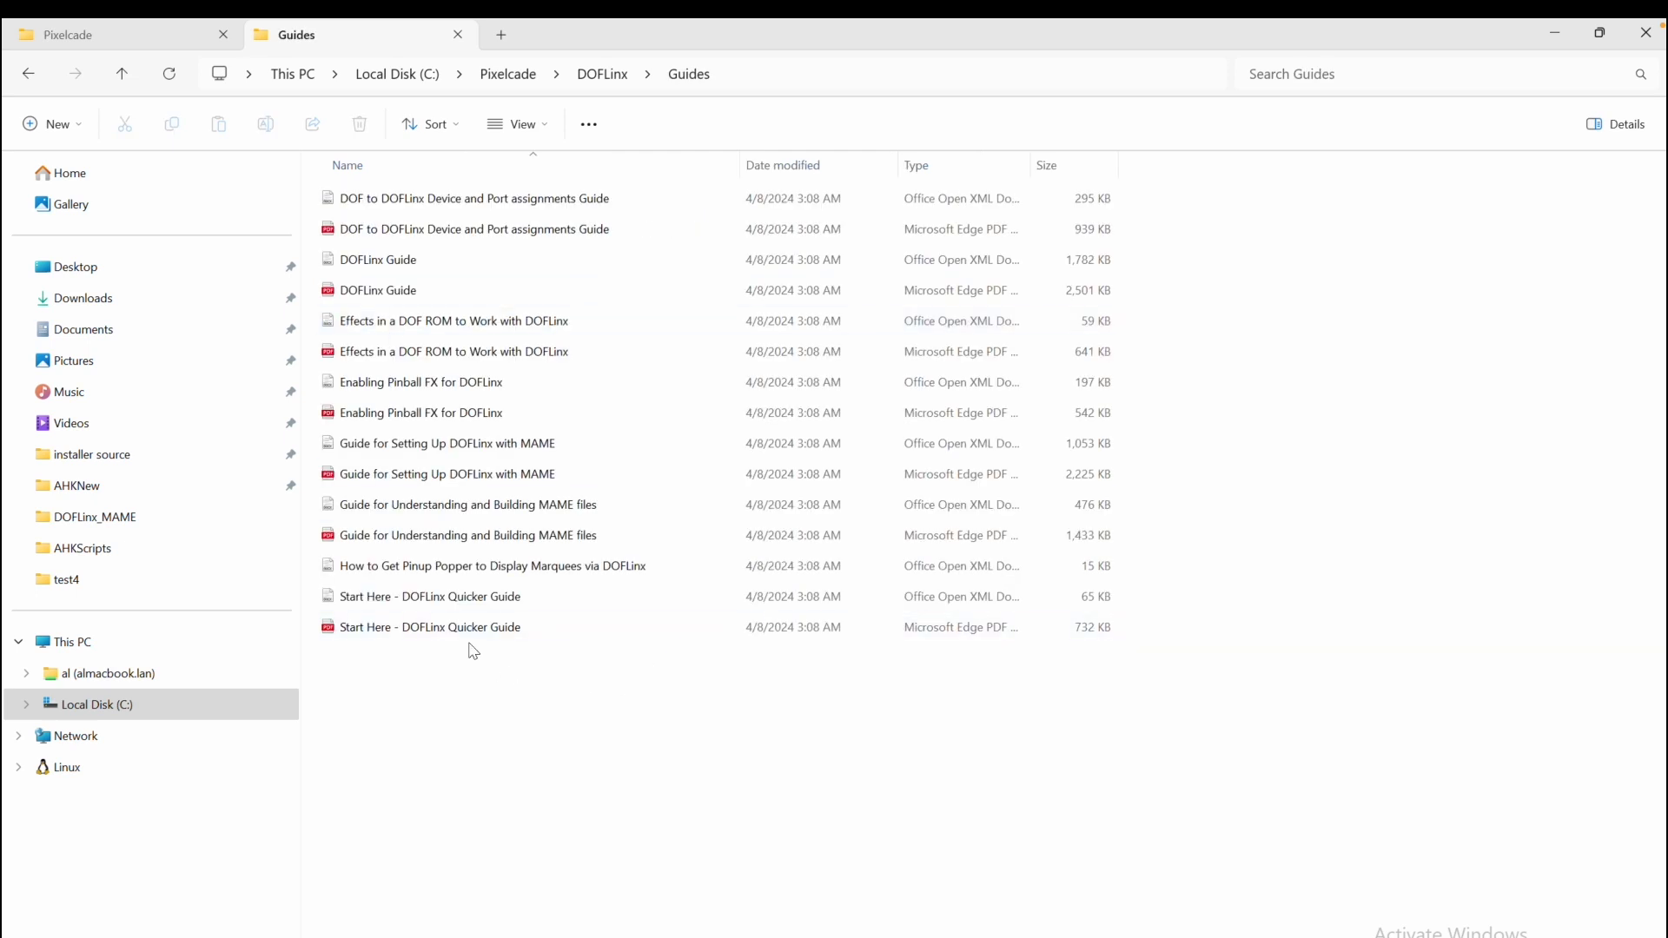
{"action": "left_click", "coordinate": [469, 542]}
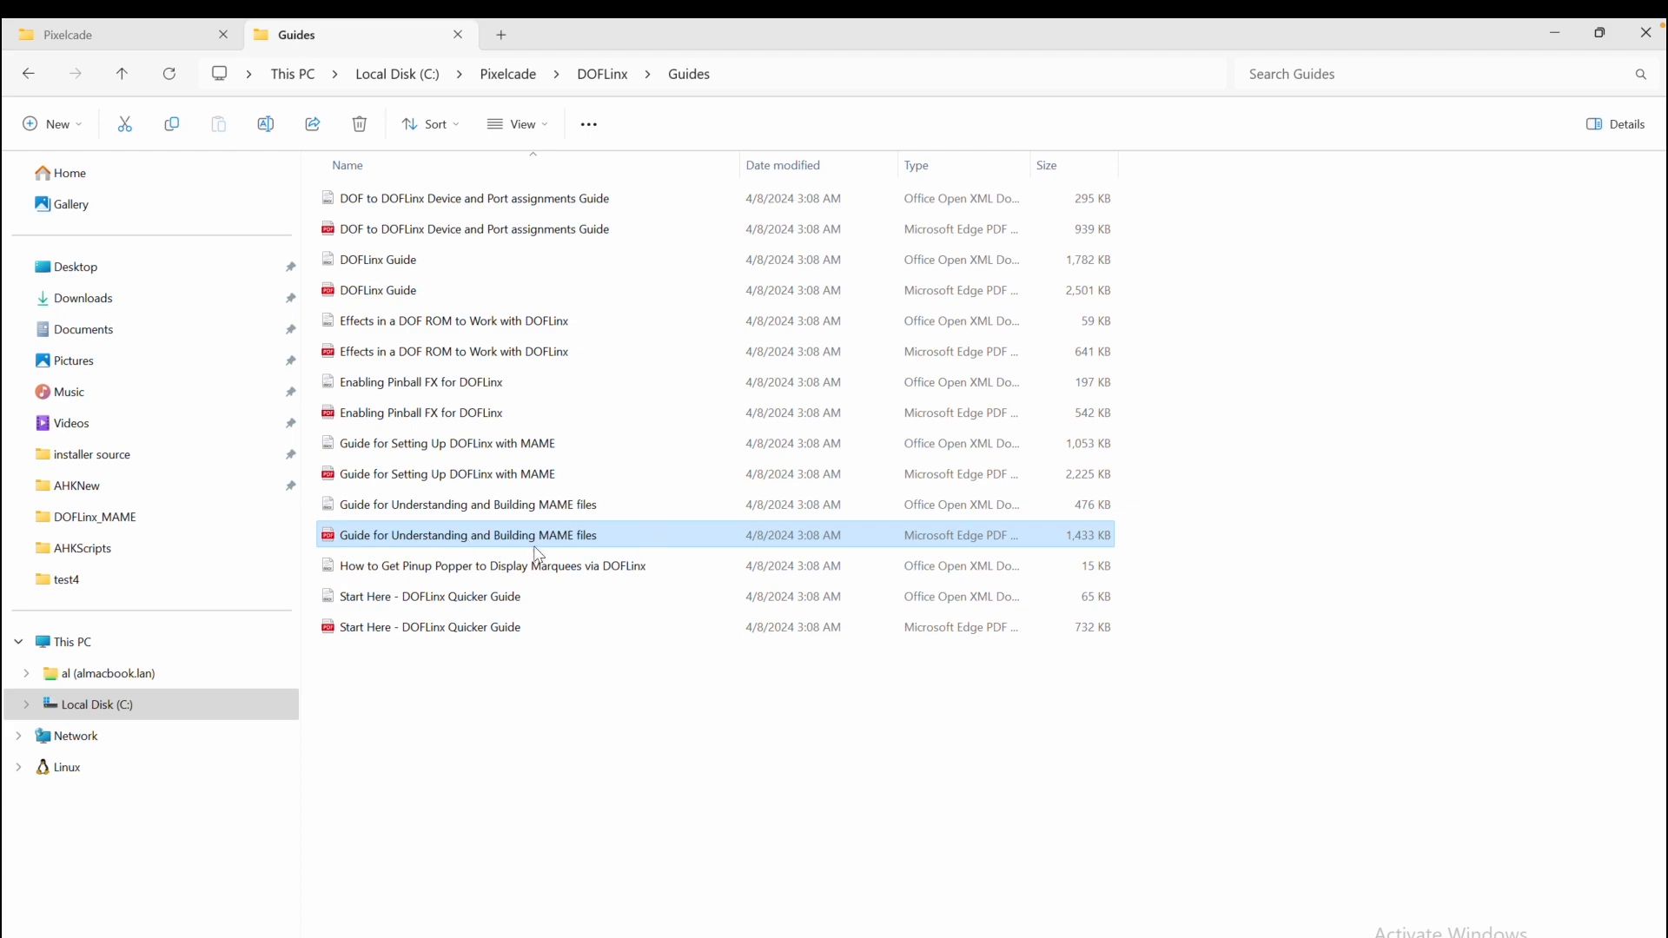
{"action": "double_click", "coordinate": [532, 548]}
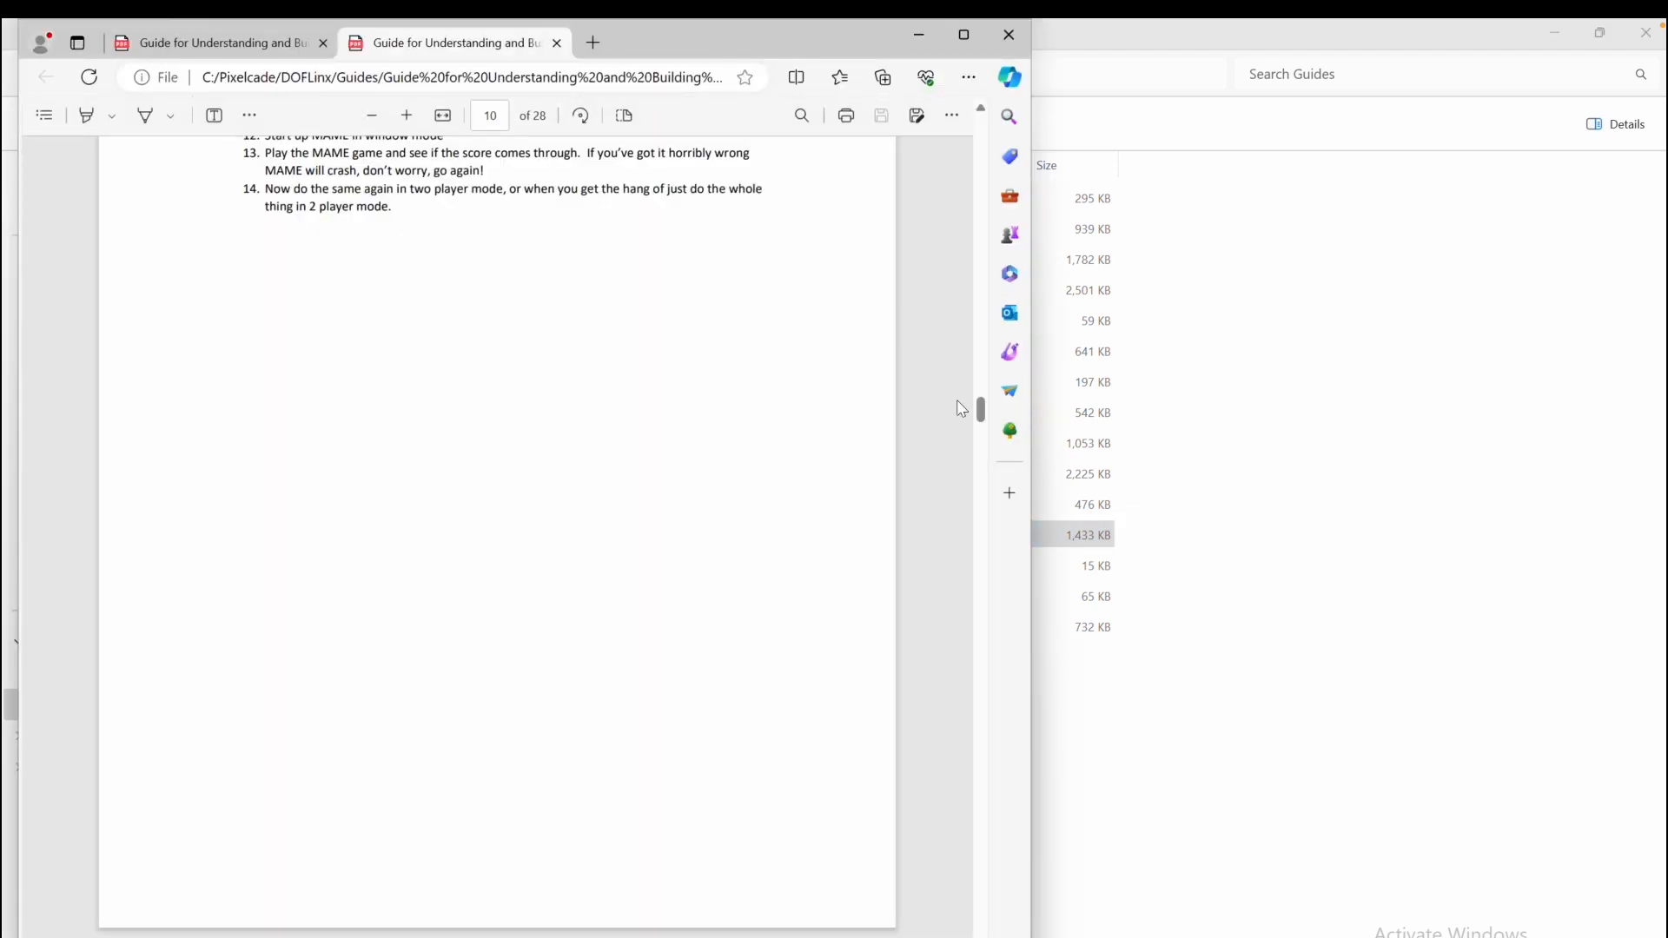
{"action": "left_click_drag", "start_coordinate": [980, 412], "coordinate": [976, 269]}
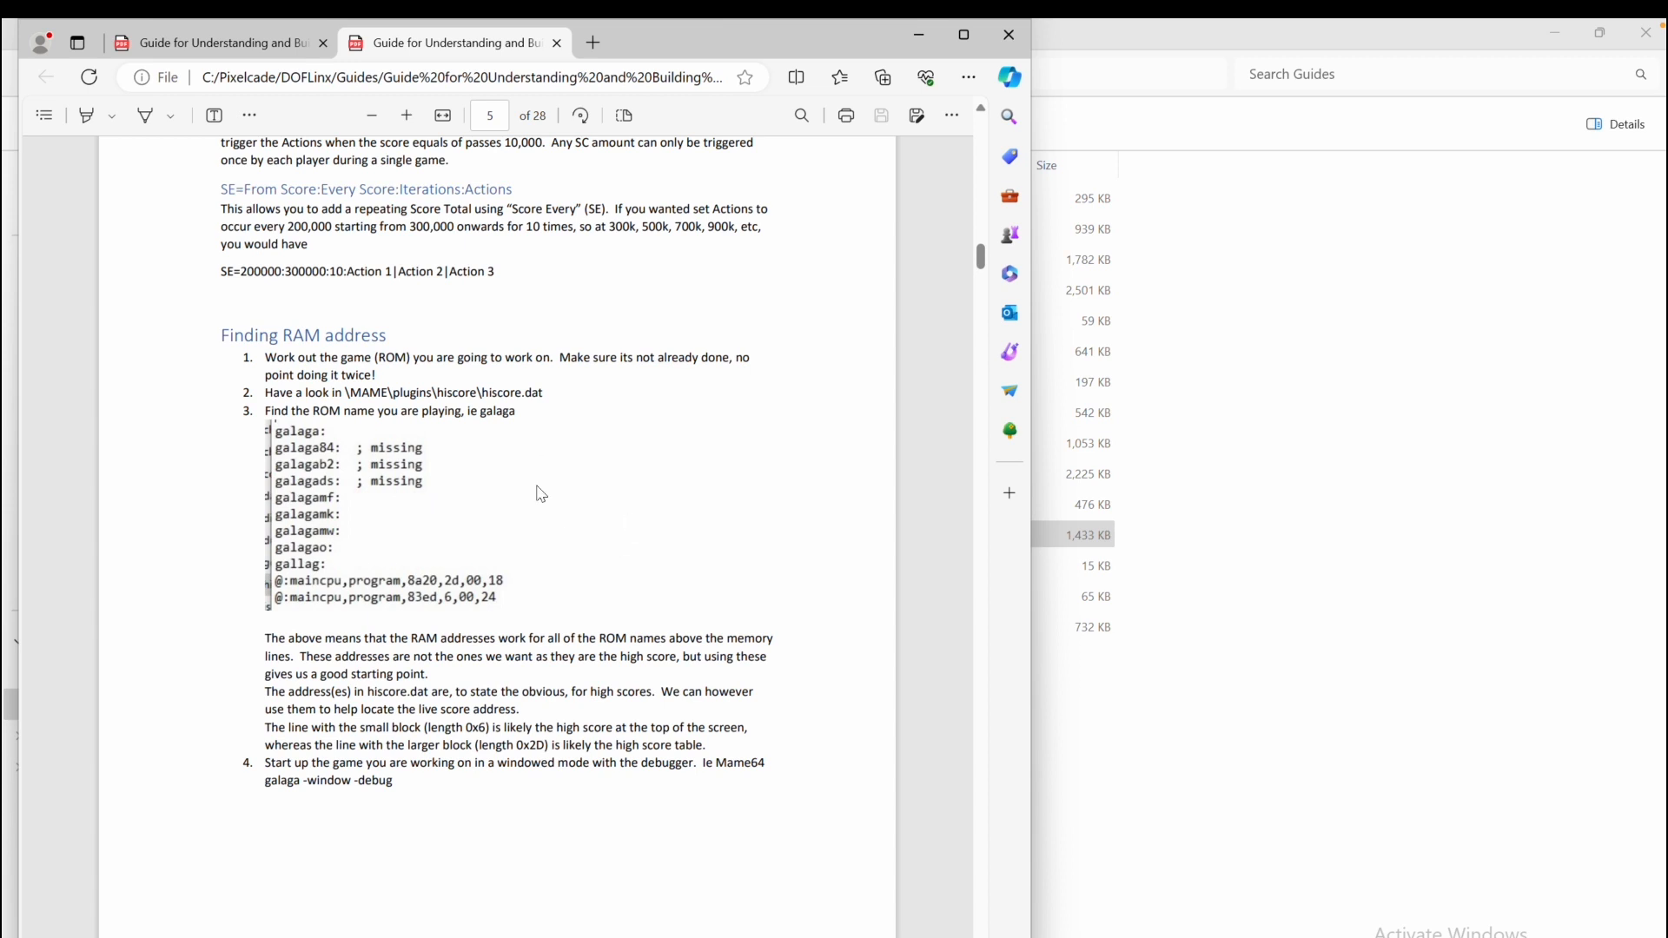
{"action": "left_click_drag", "start_coordinate": [986, 273], "coordinate": [984, 341]}
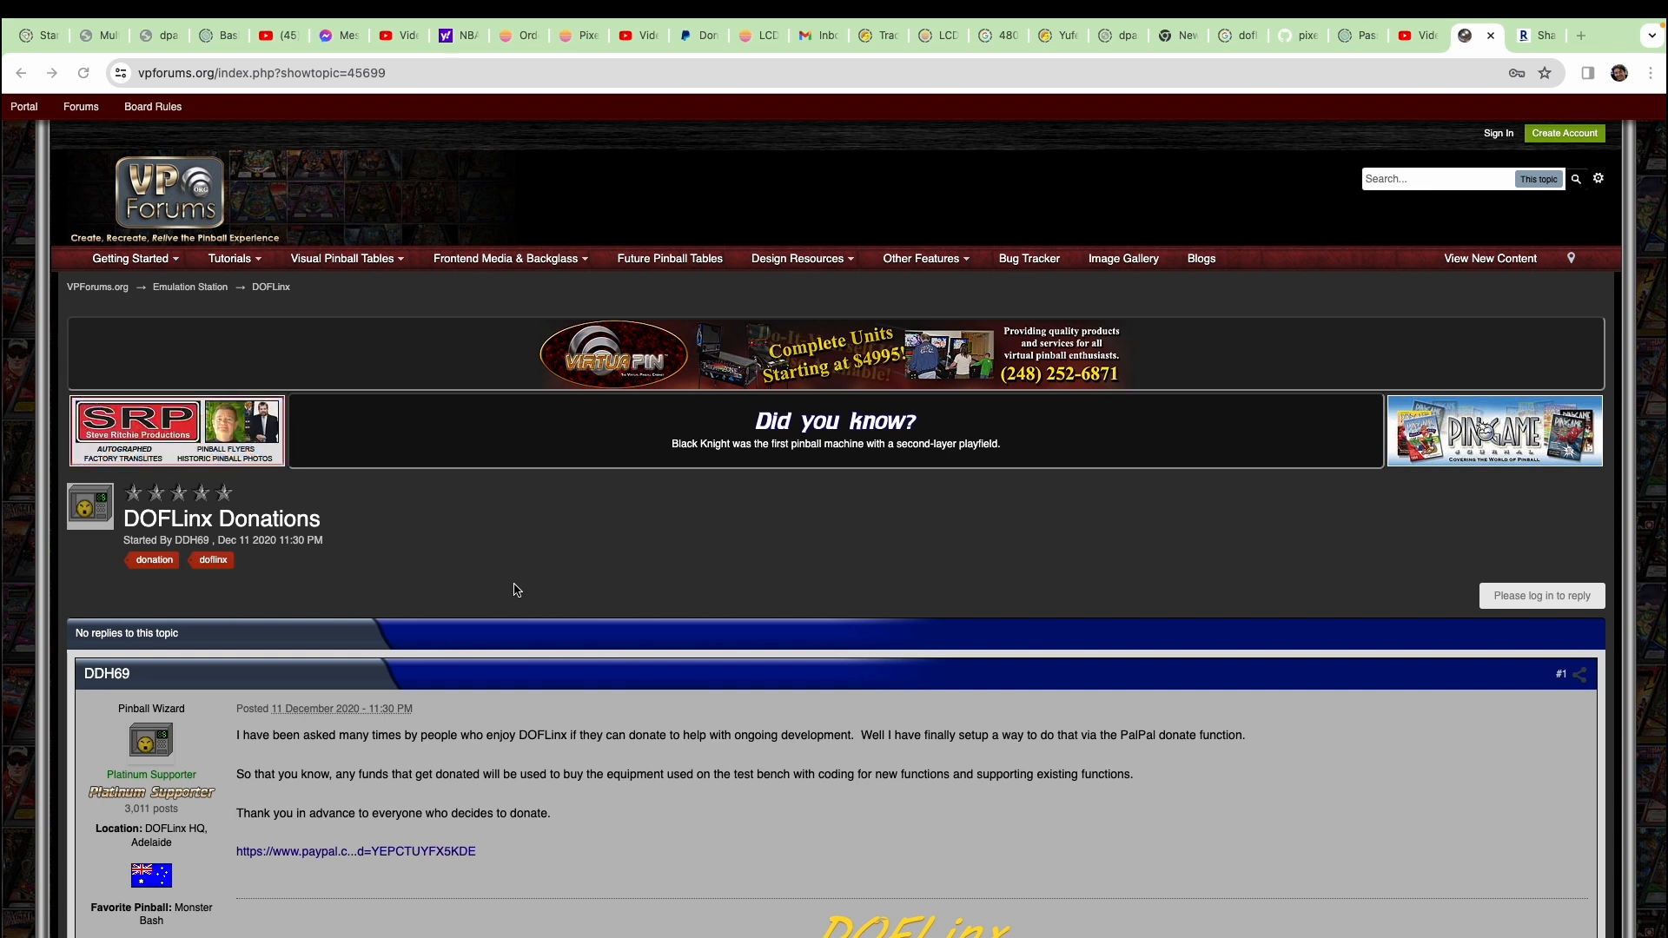
Scroll through the DOFLinx Donations topic on VPForums in the browser
{"action": "scroll", "coordinate": [606, 859], "scroll_direction": "down", "scroll_amount": 1}
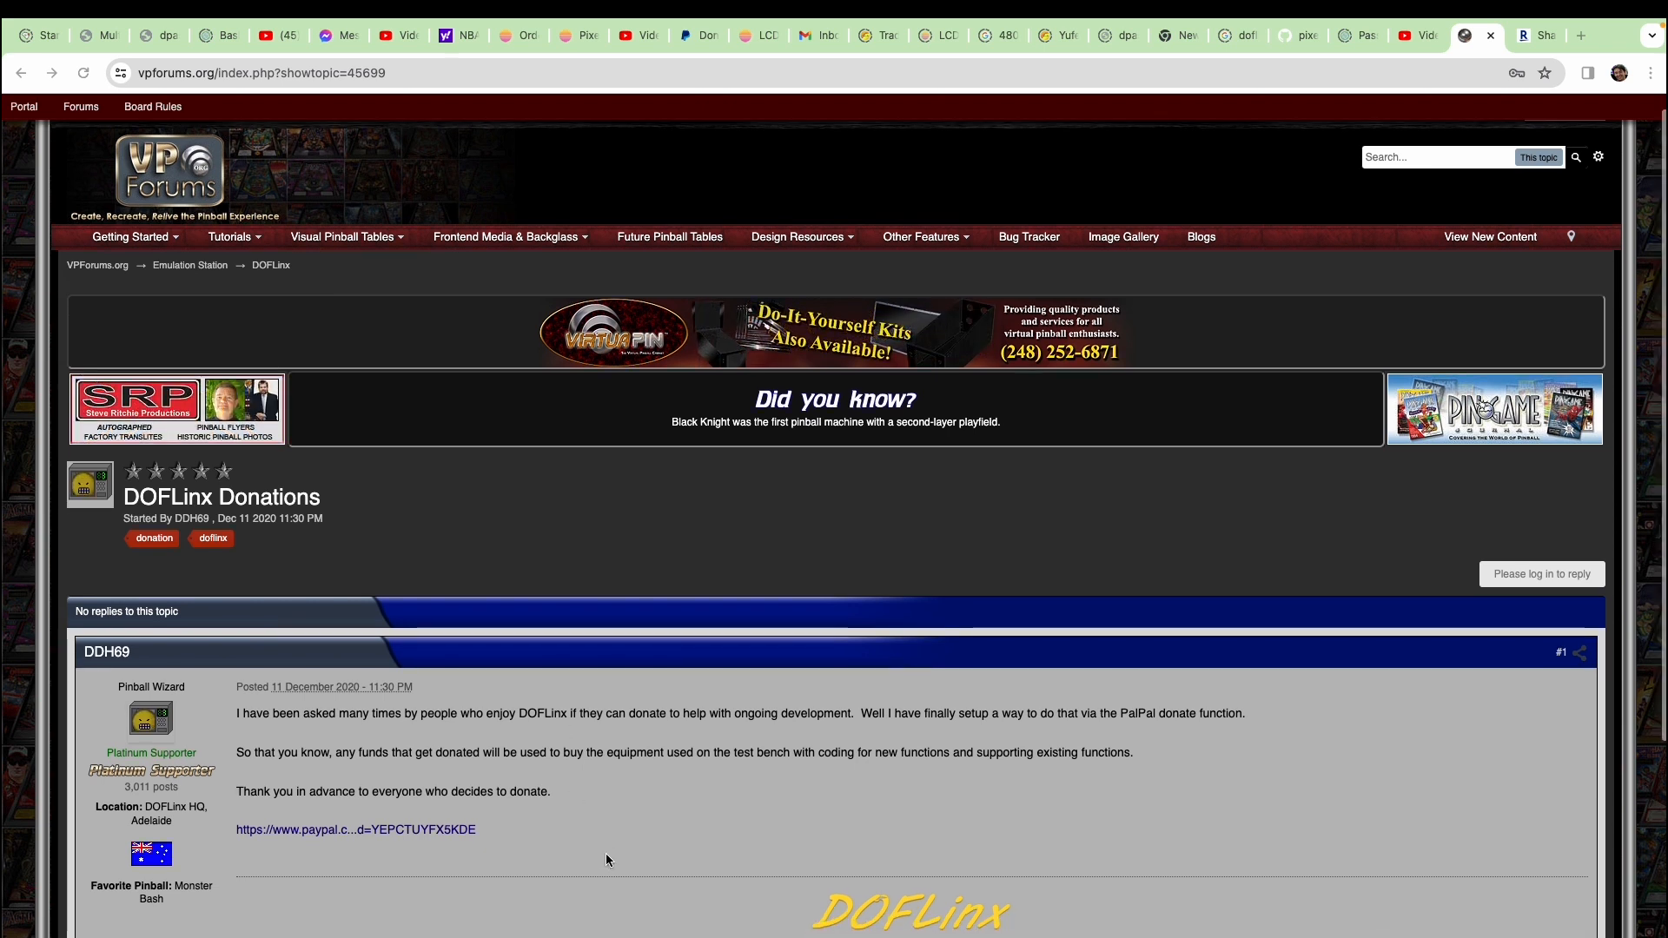
{"action": "scroll", "coordinate": [606, 860], "scroll_direction": "down", "scroll_amount": 1}
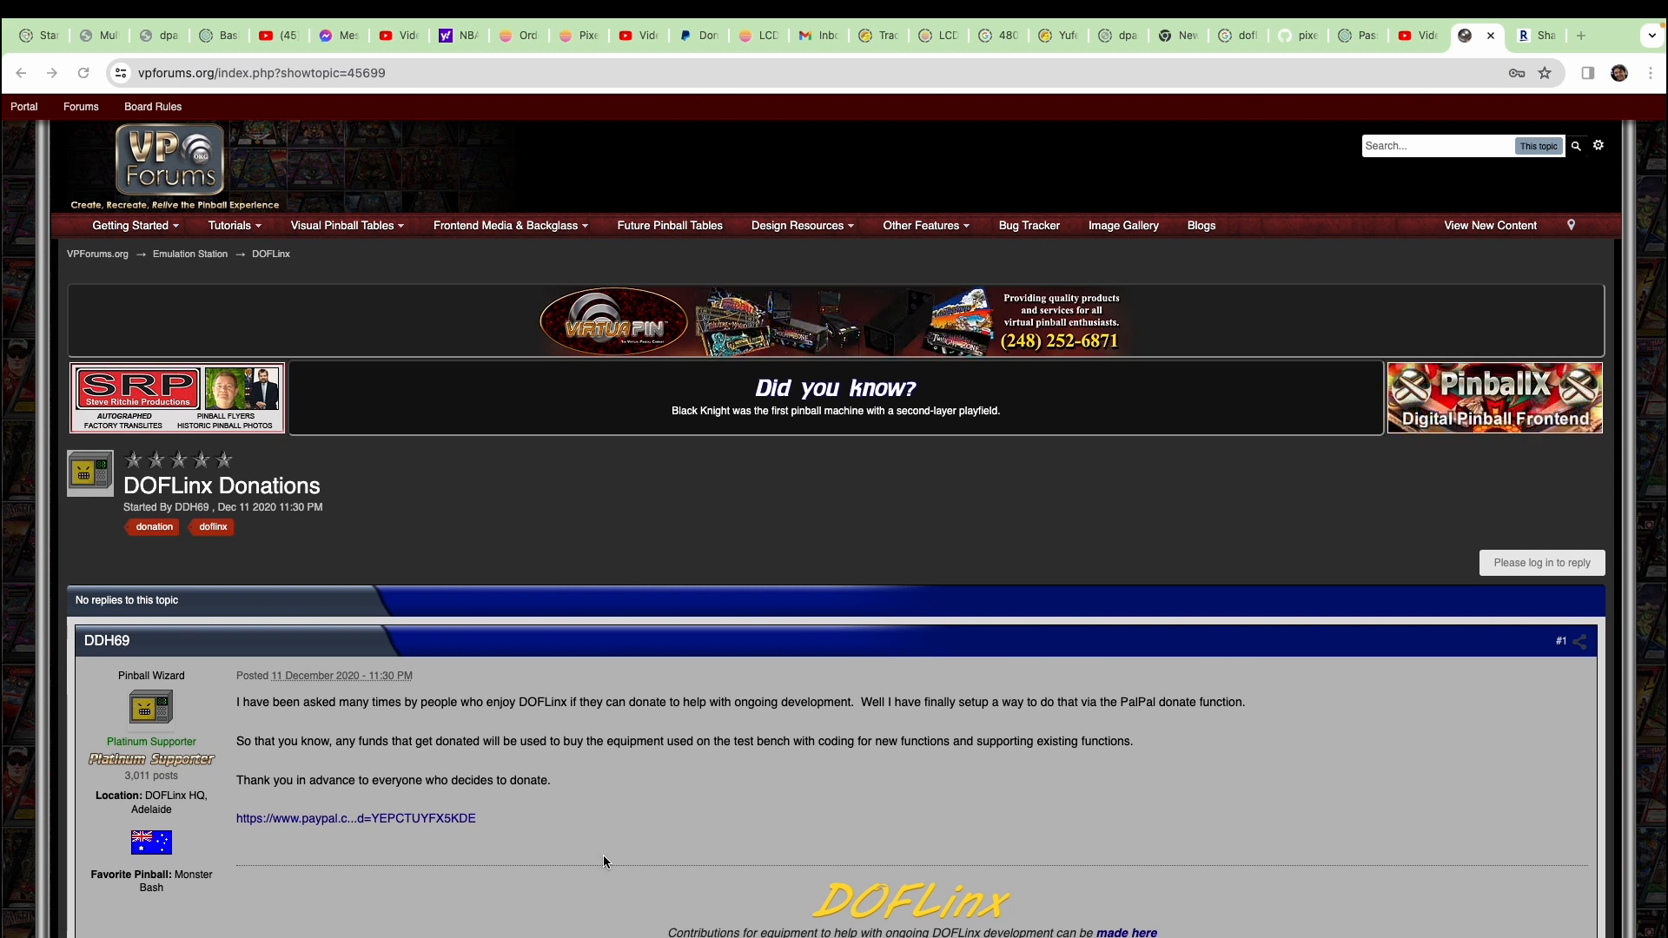